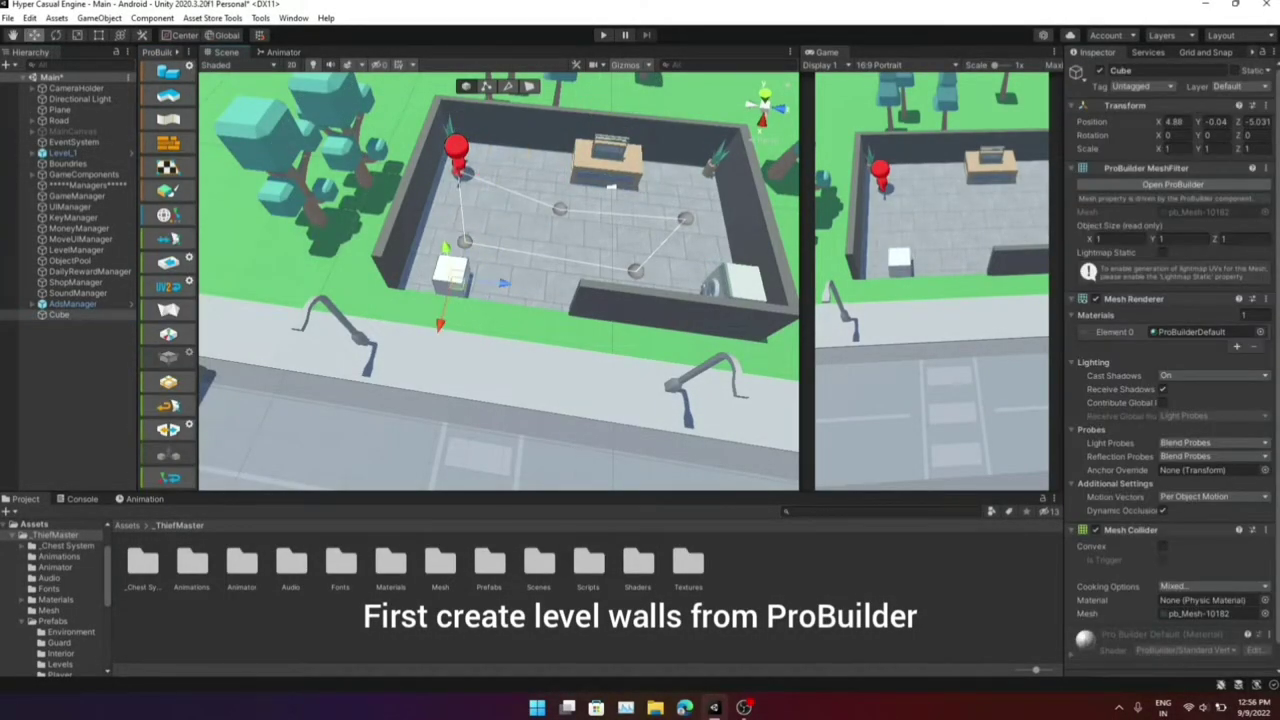
Frame the Scene view on the selected ProBuilder cube
key(f)
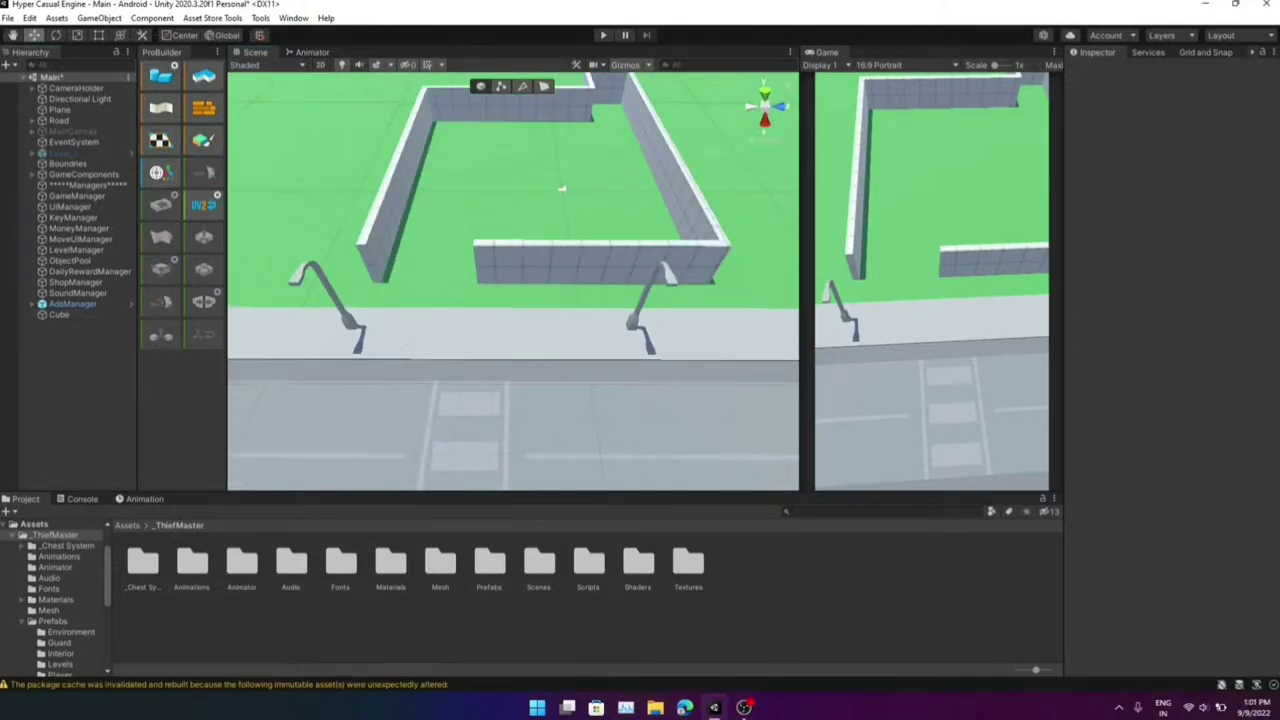
Rename the walls mesh to Level and create a new empty object in the Hierarchy
click(561, 188)
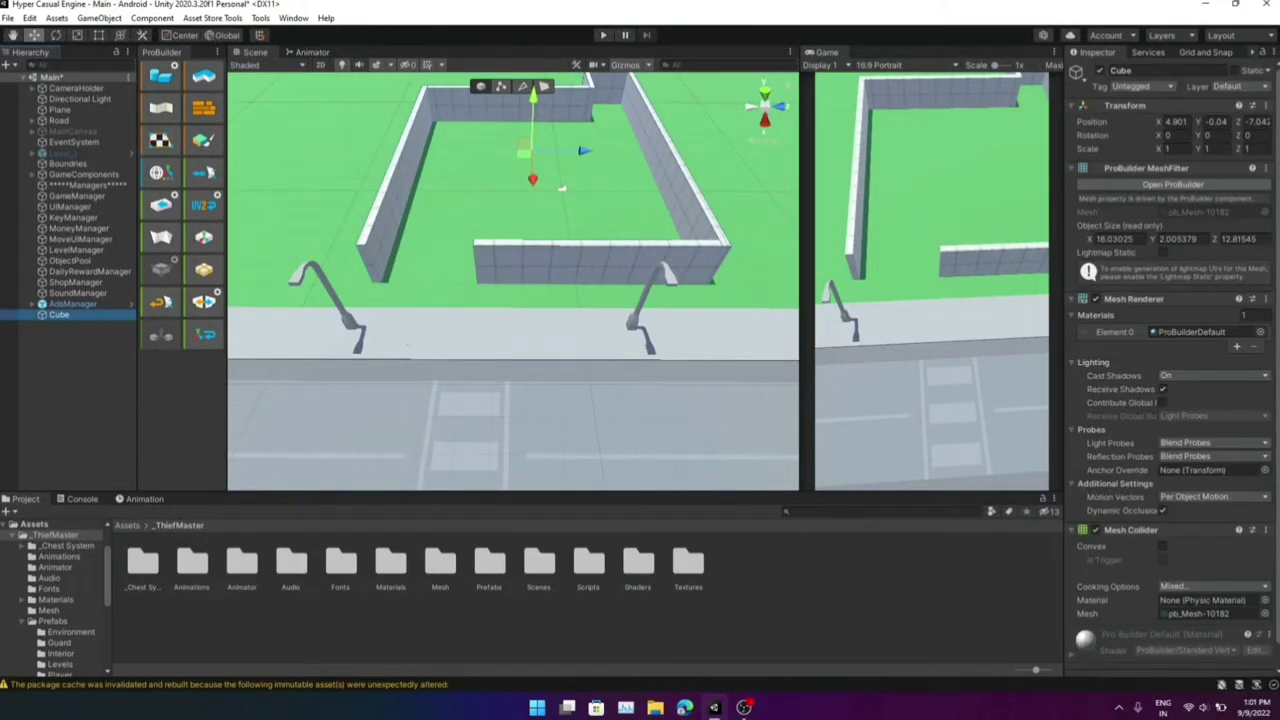
click(1140, 70)
text(Level)
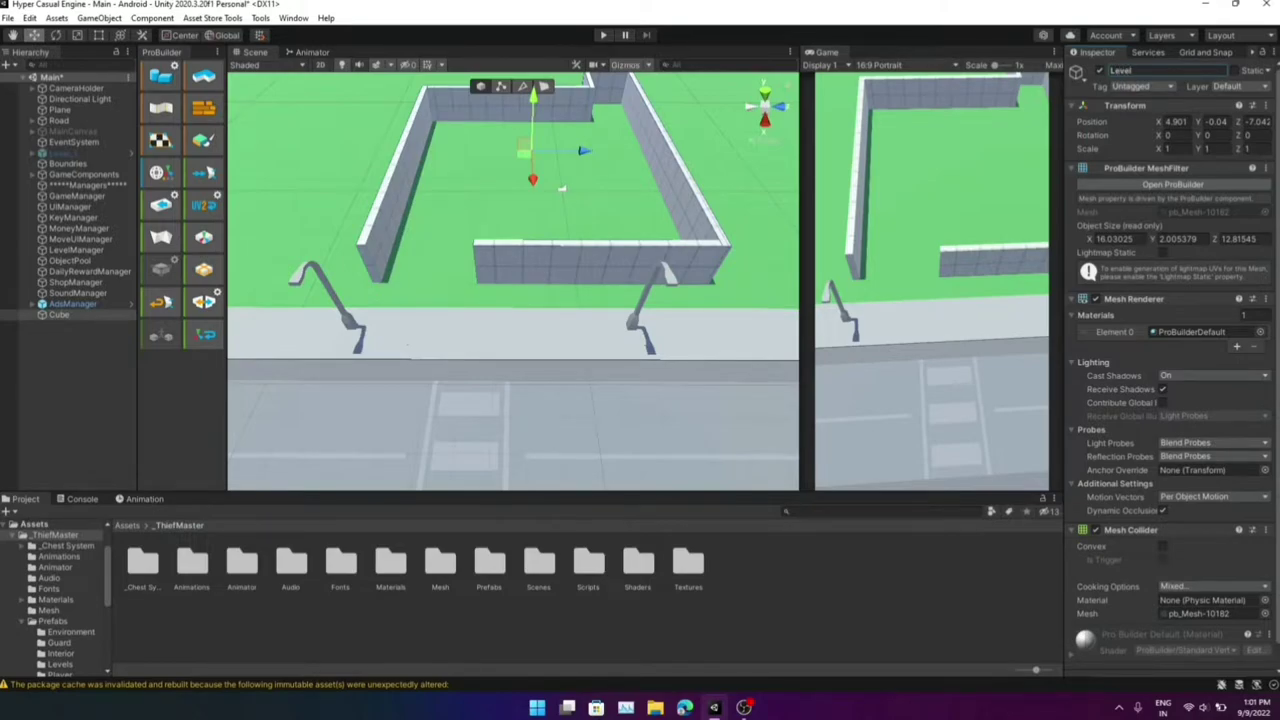
right_click(72, 354)
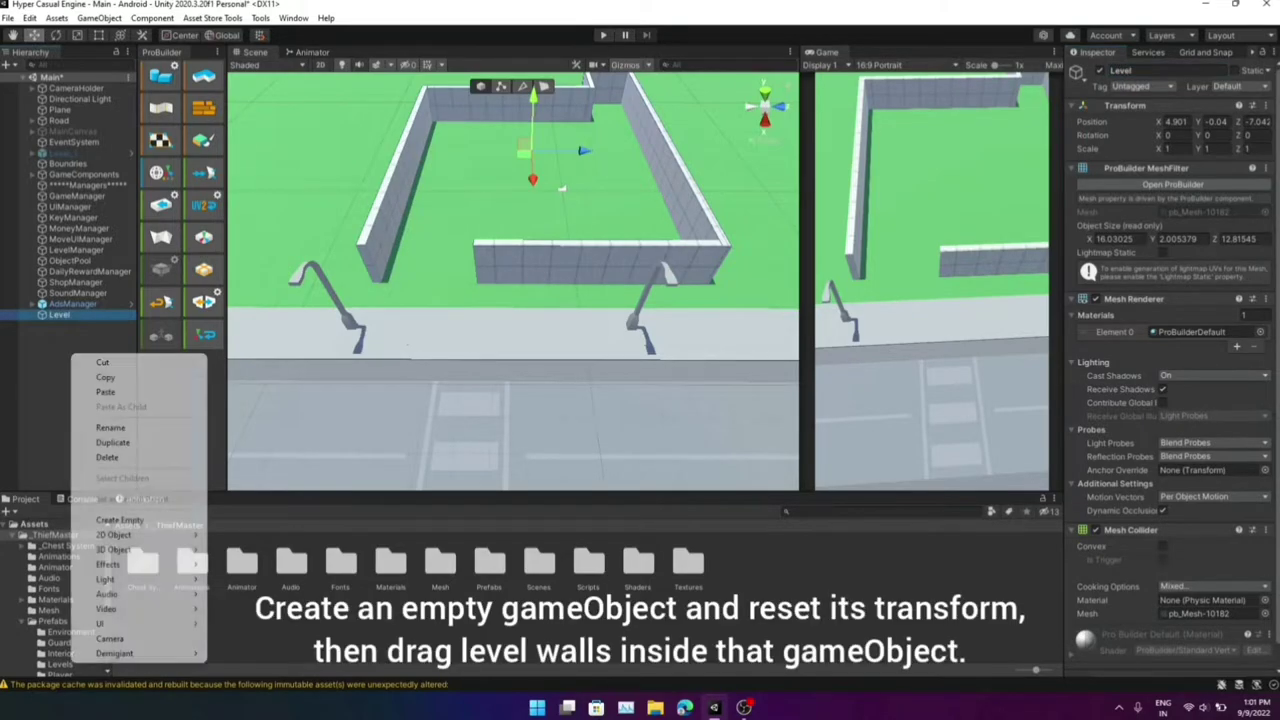
click(100, 518)
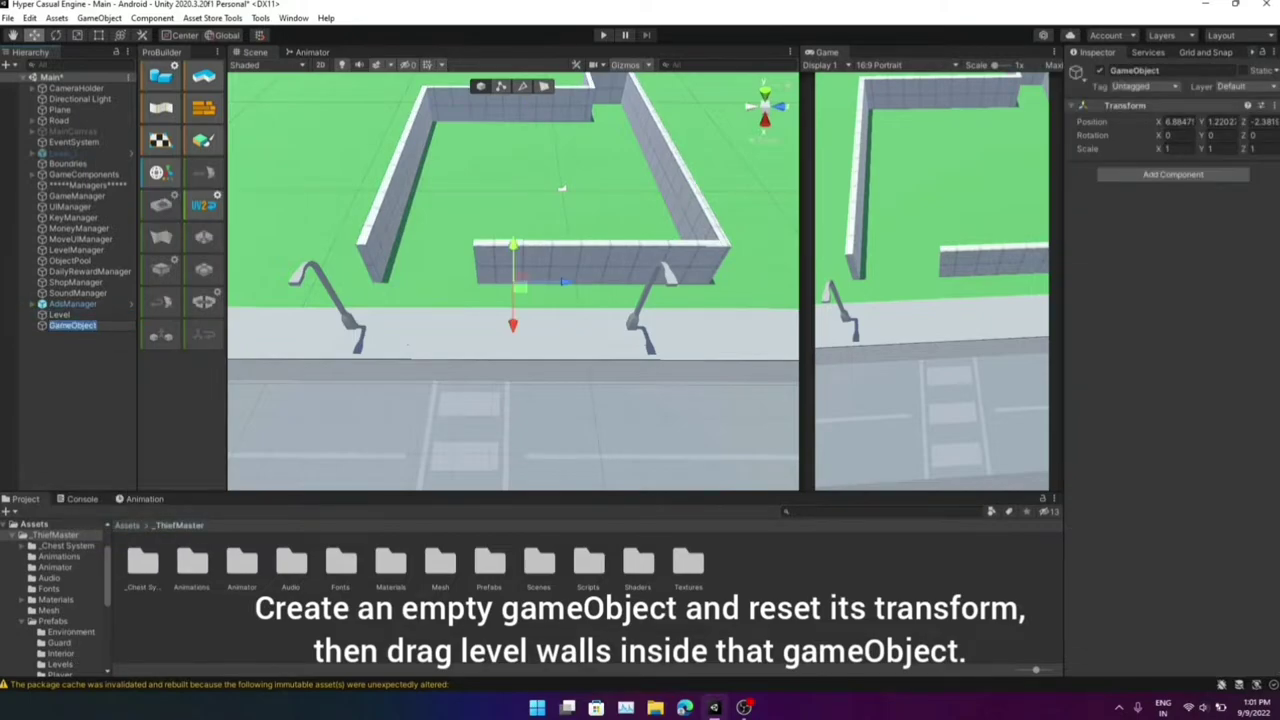
Reset the empty object's transform, name it Level_9, and nest Level inside it
right_click(1130, 105)
click(1162, 112)
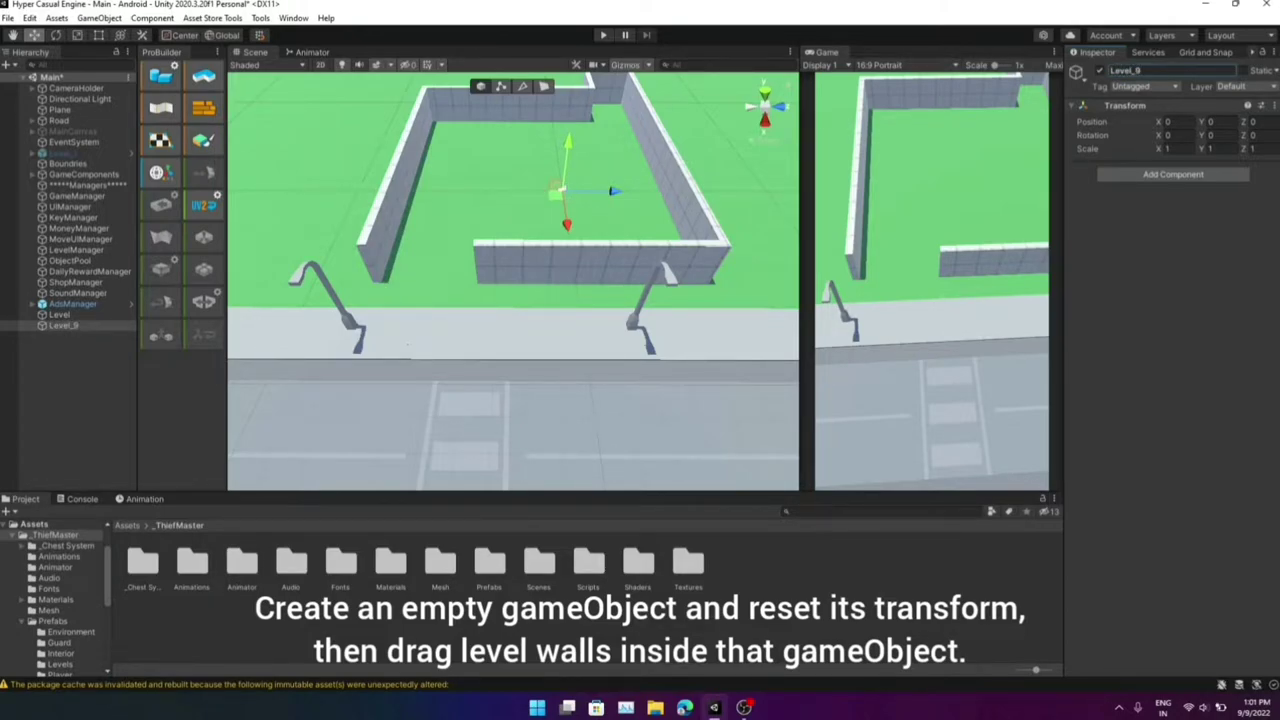
click(59, 314)
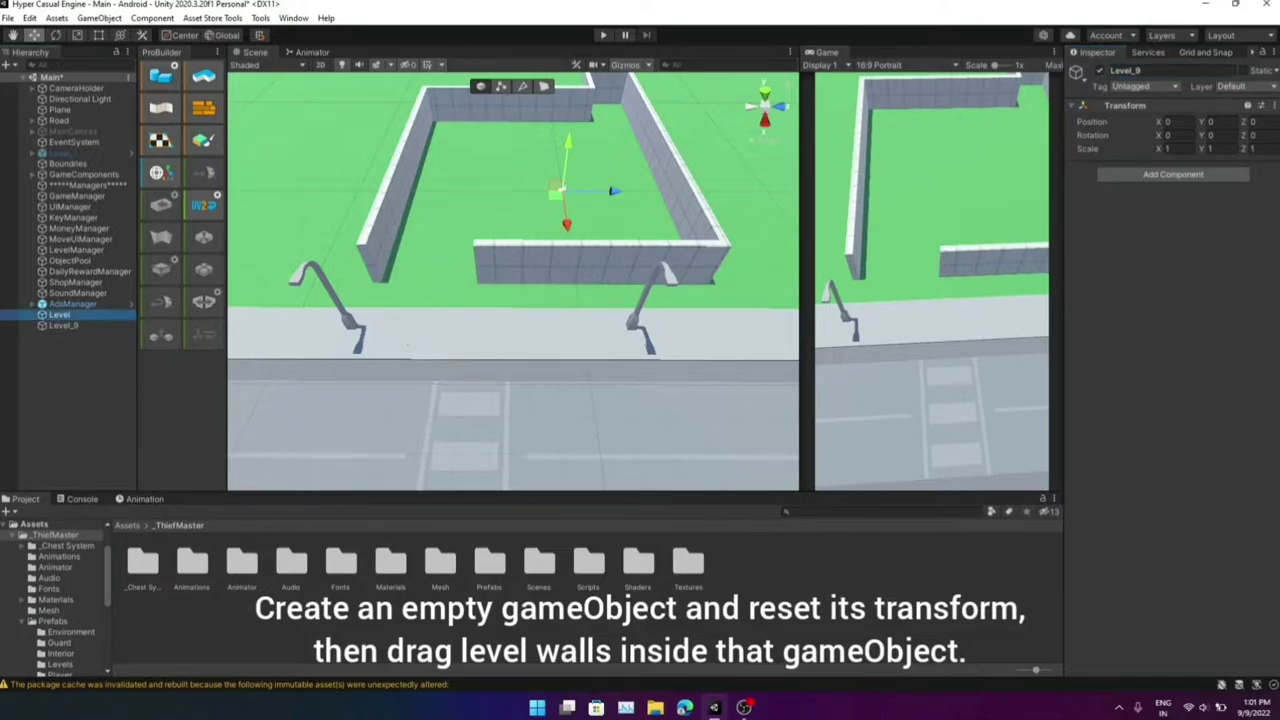
drag(59, 314, 63, 325)
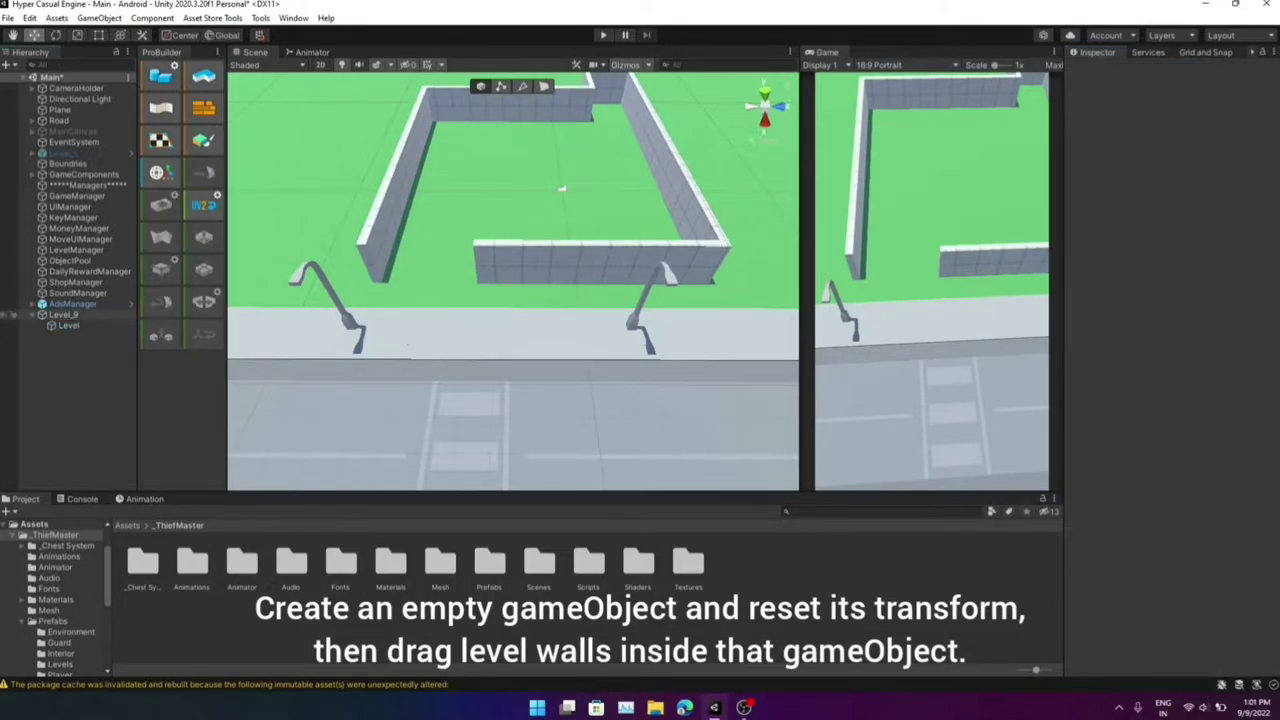
Copy Level_1's Floor object and paste it as a child of Level_9
click(34, 153)
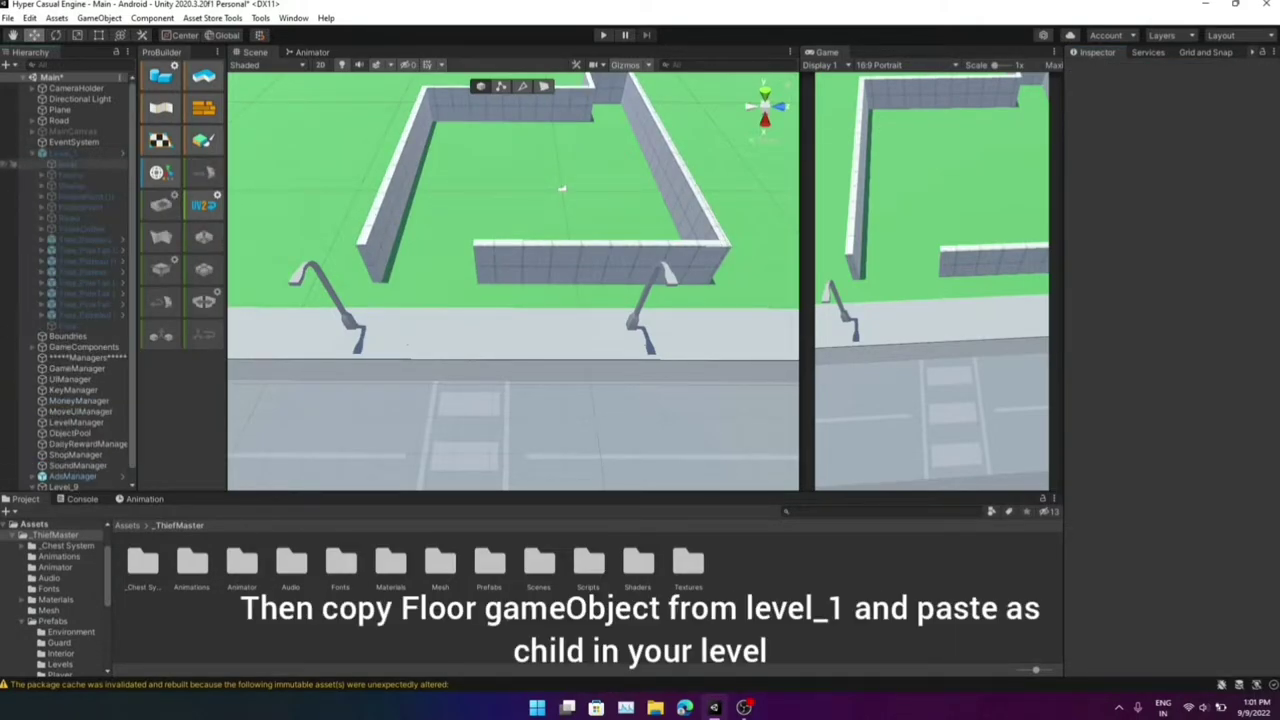
click(65, 325)
right_click(76, 325)
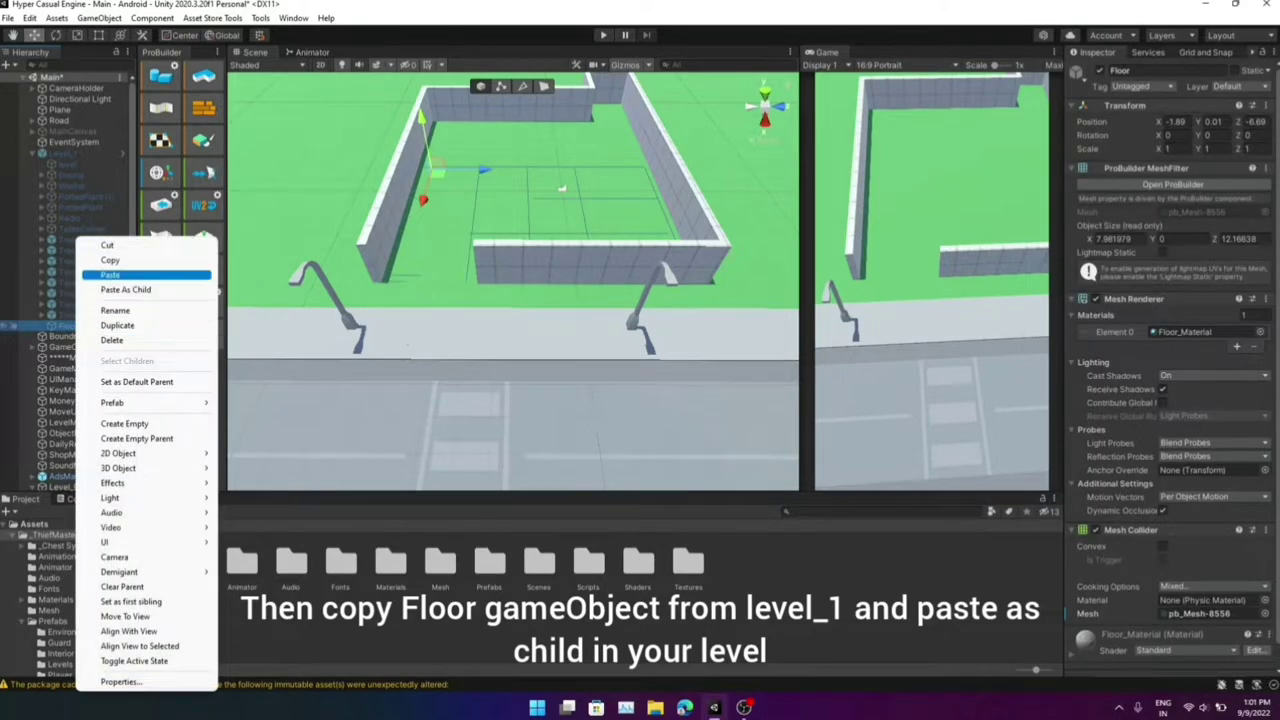
click(110, 260)
click(34, 153)
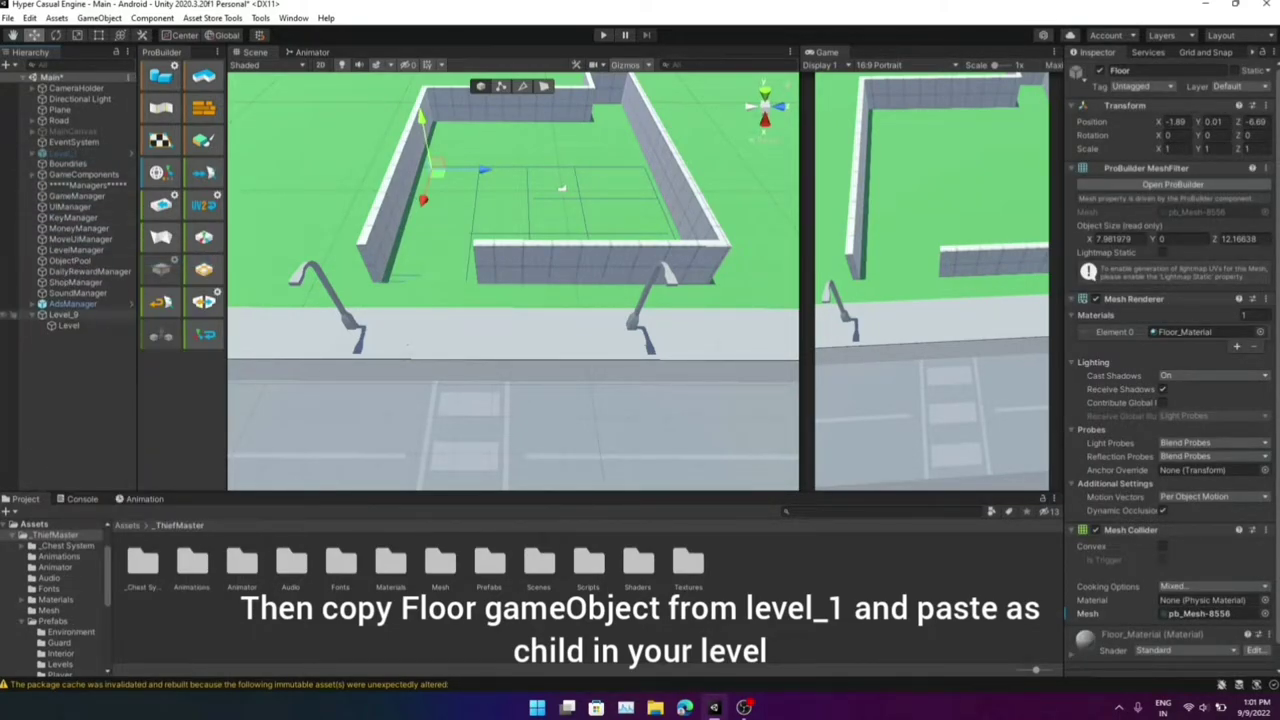
right_click(63, 314)
click(80, 340)
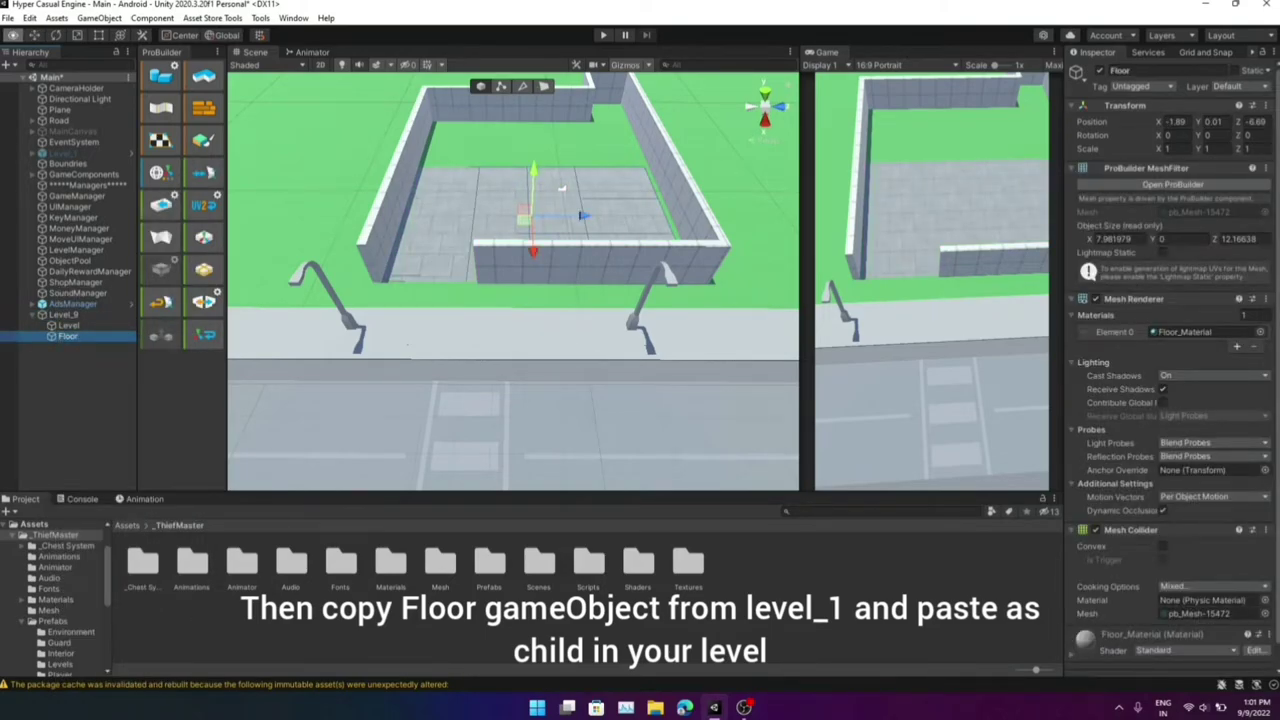
alt+drag(561, 188, 678, 315)
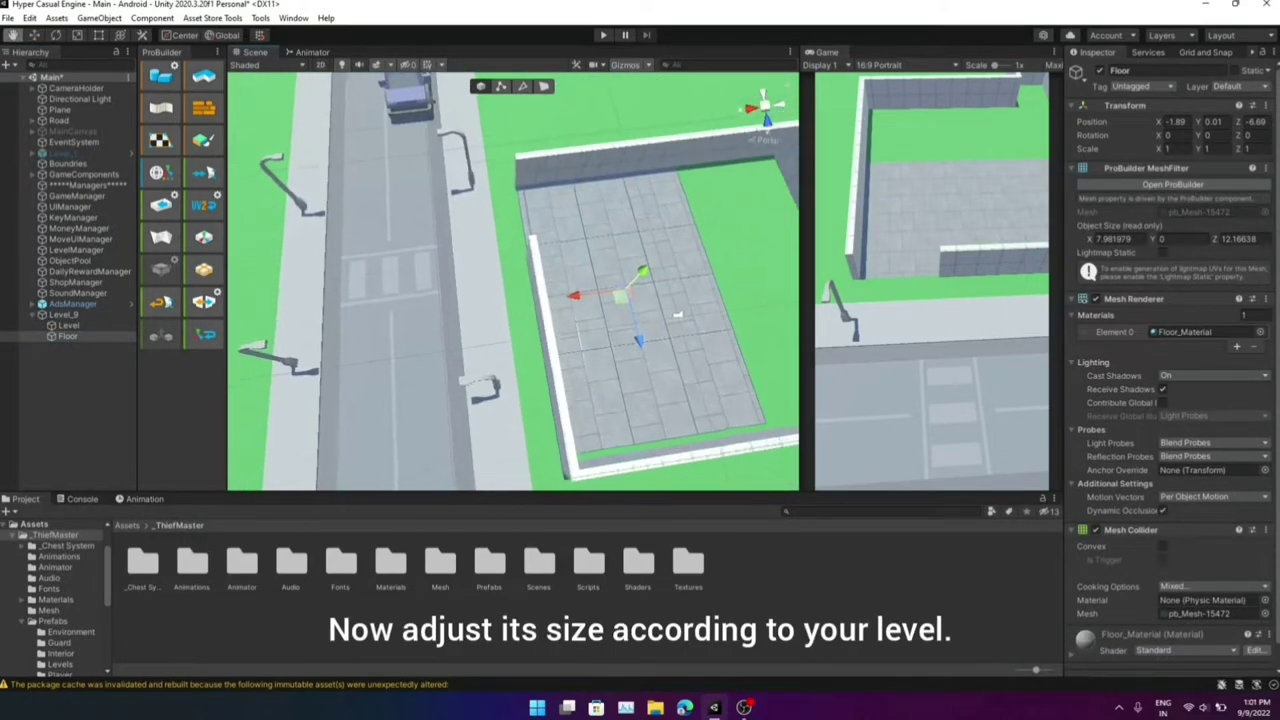
Switch the Floor to ProBuilder edge selection and stretch its upper edge outward to widen it
key(f)
click(522, 86)
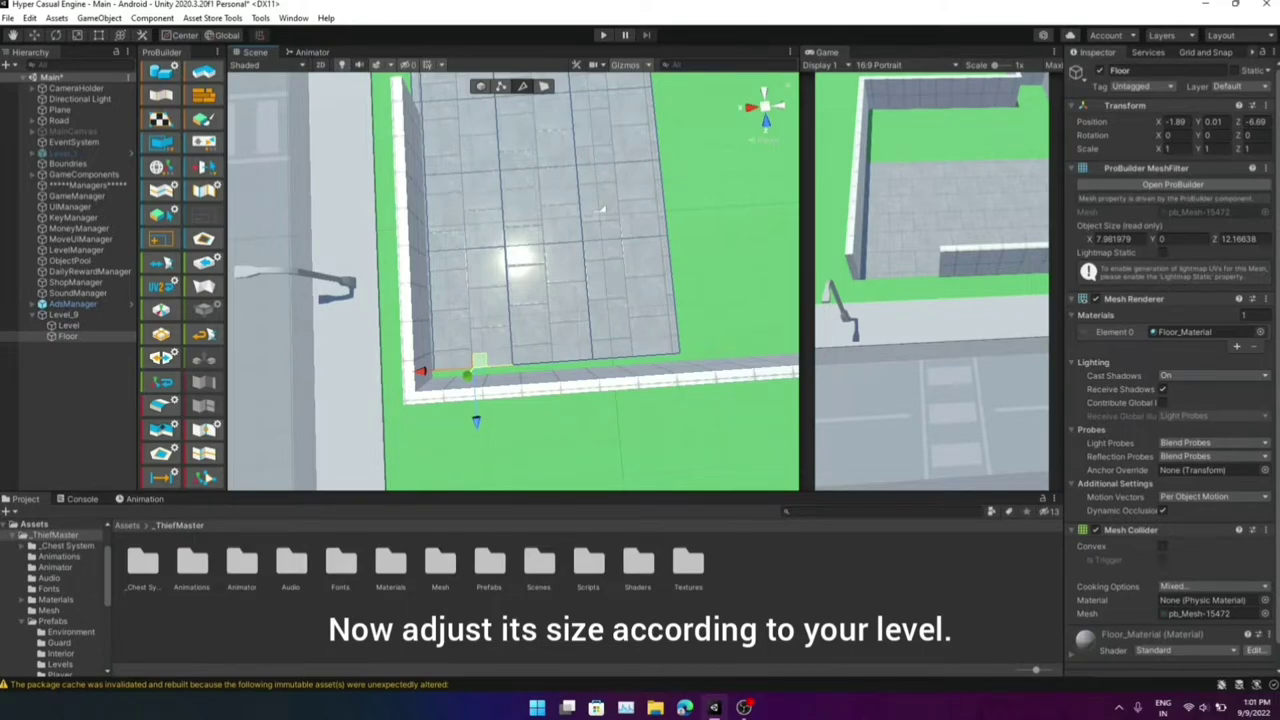
scroll(651, 170, up, 3)
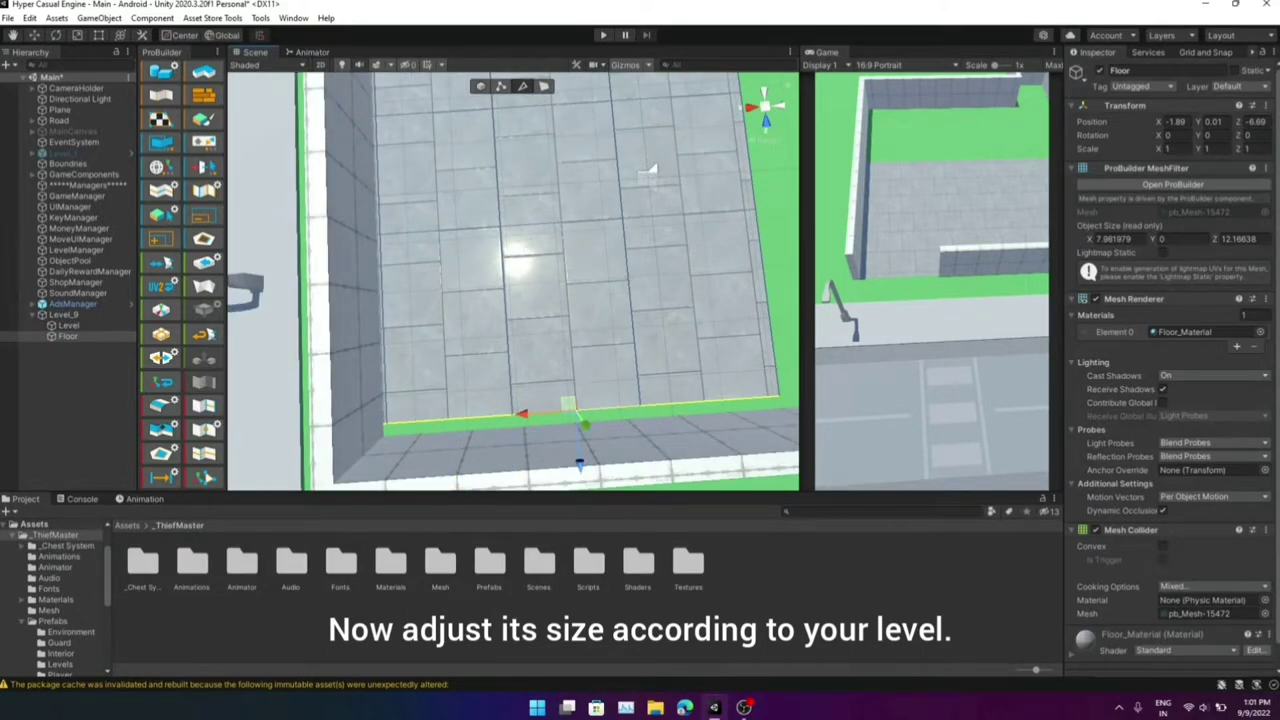
scroll(651, 170, down, 2)
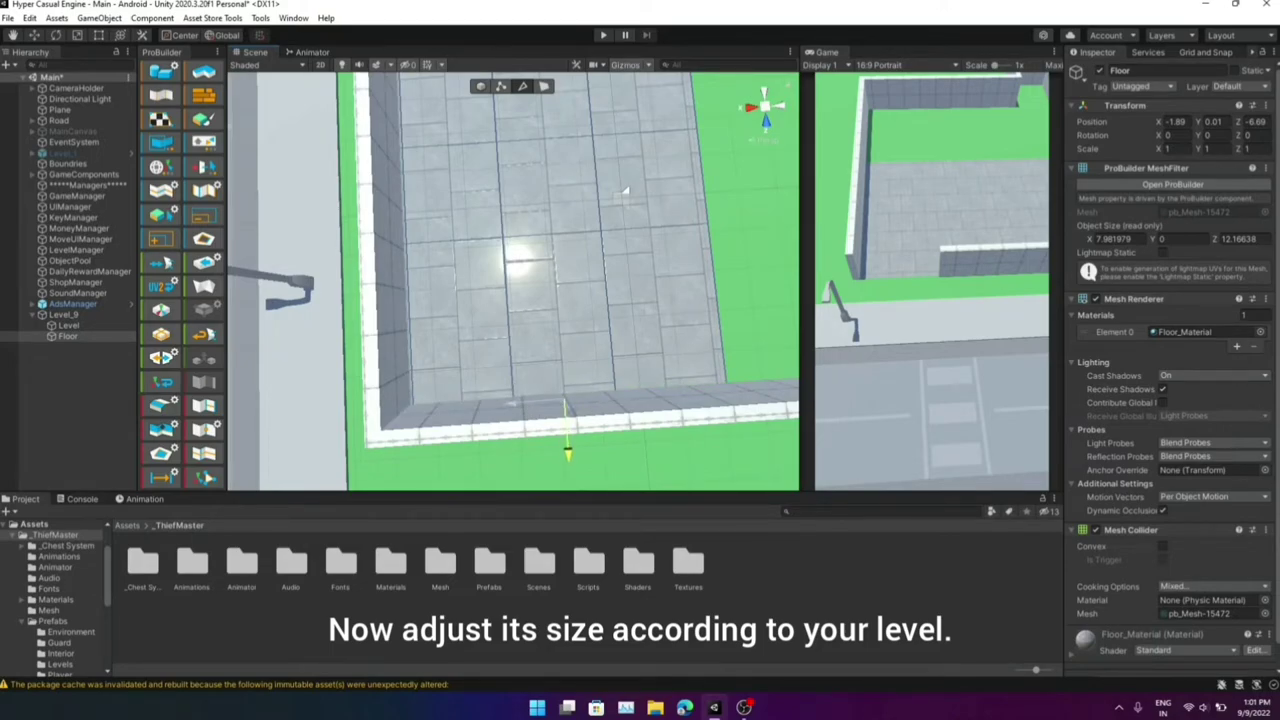
mouse_move(626, 190)
alt+mouse_down()
mouse_move(446, 200)
mouse_move(508, 180)
alt+mouse_up()
click(508, 180)
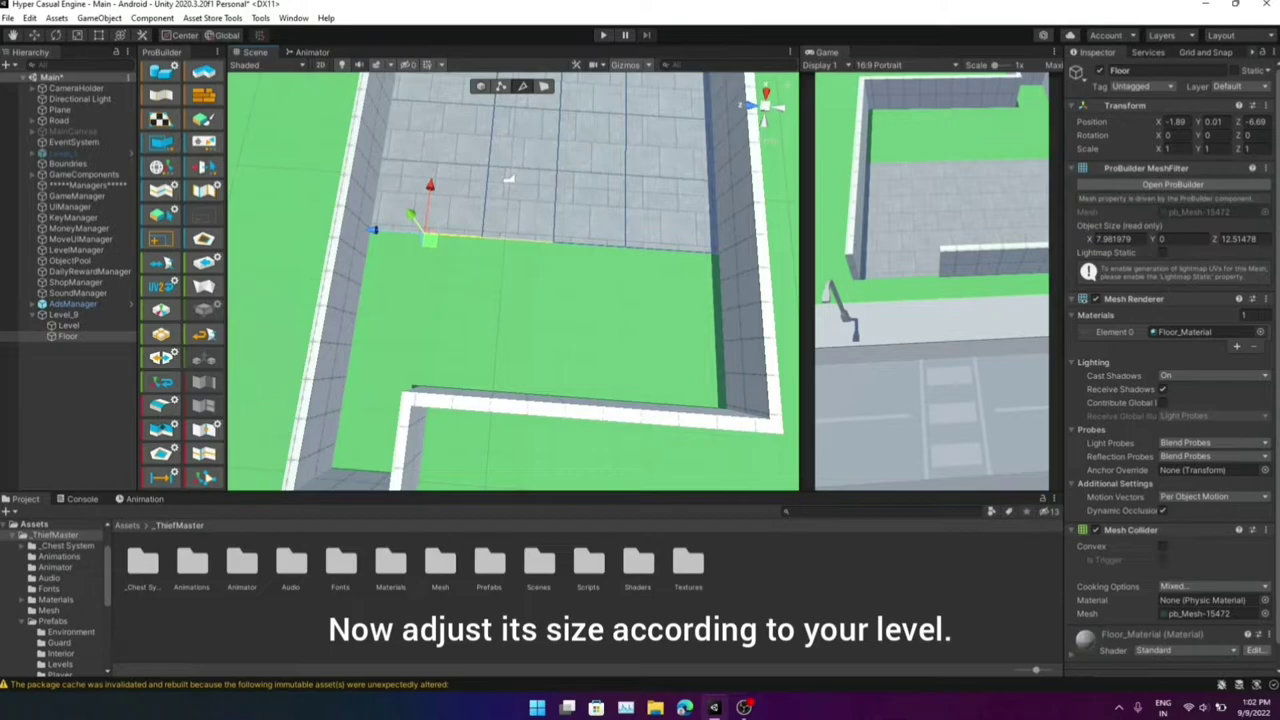
click(508, 180)
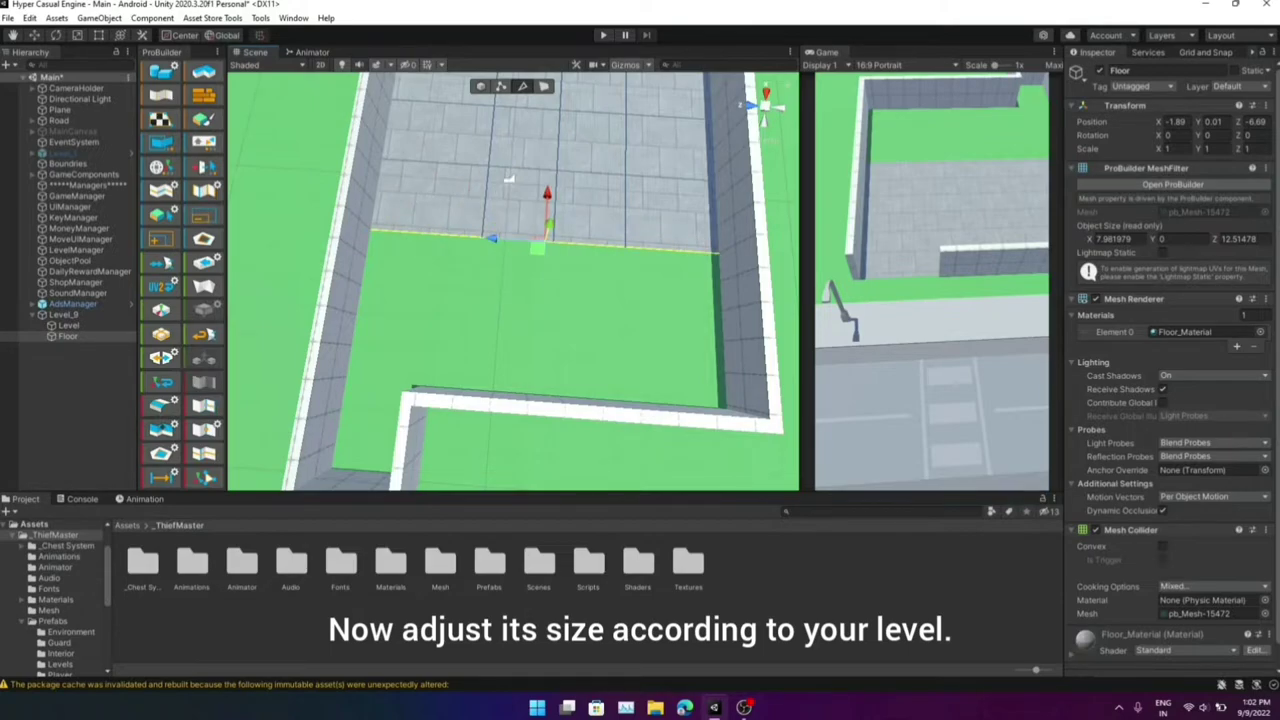
drag(547, 205, 538, 355)
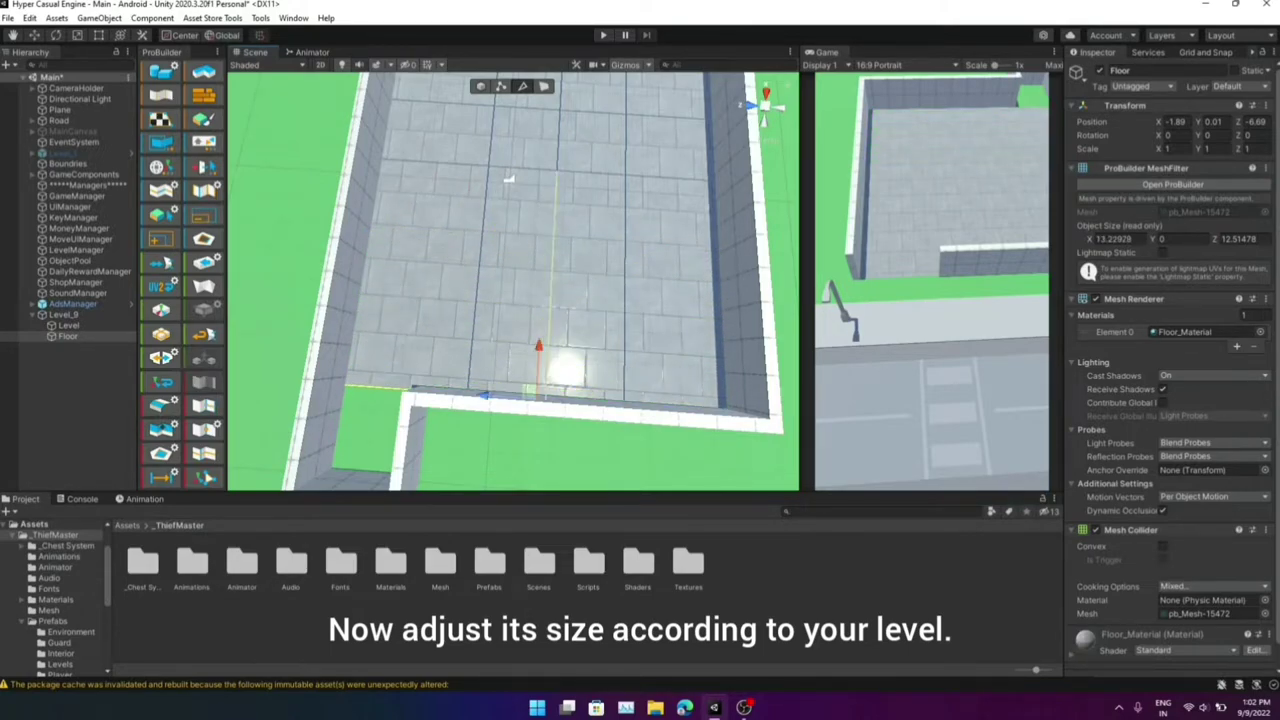
Try sliding the floor's vertical edge by the notch, then undo those edge changes
scroll(520, 190, down, 2)
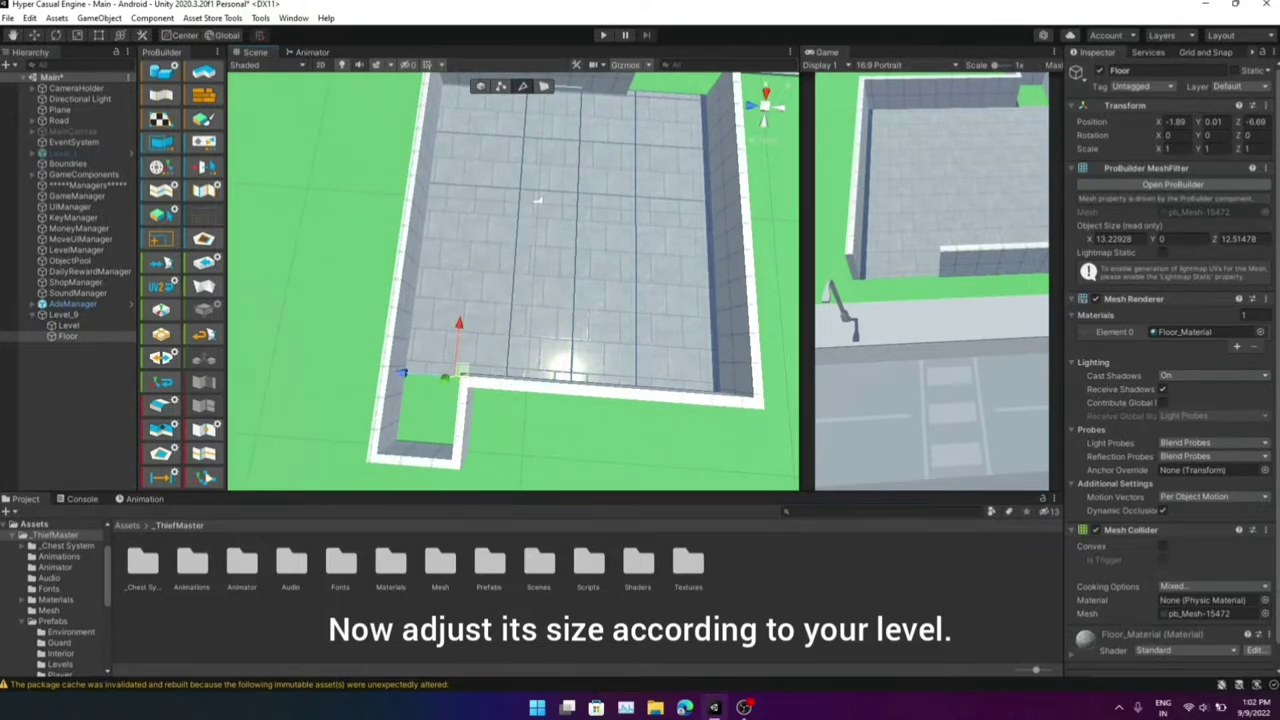
click(466, 230)
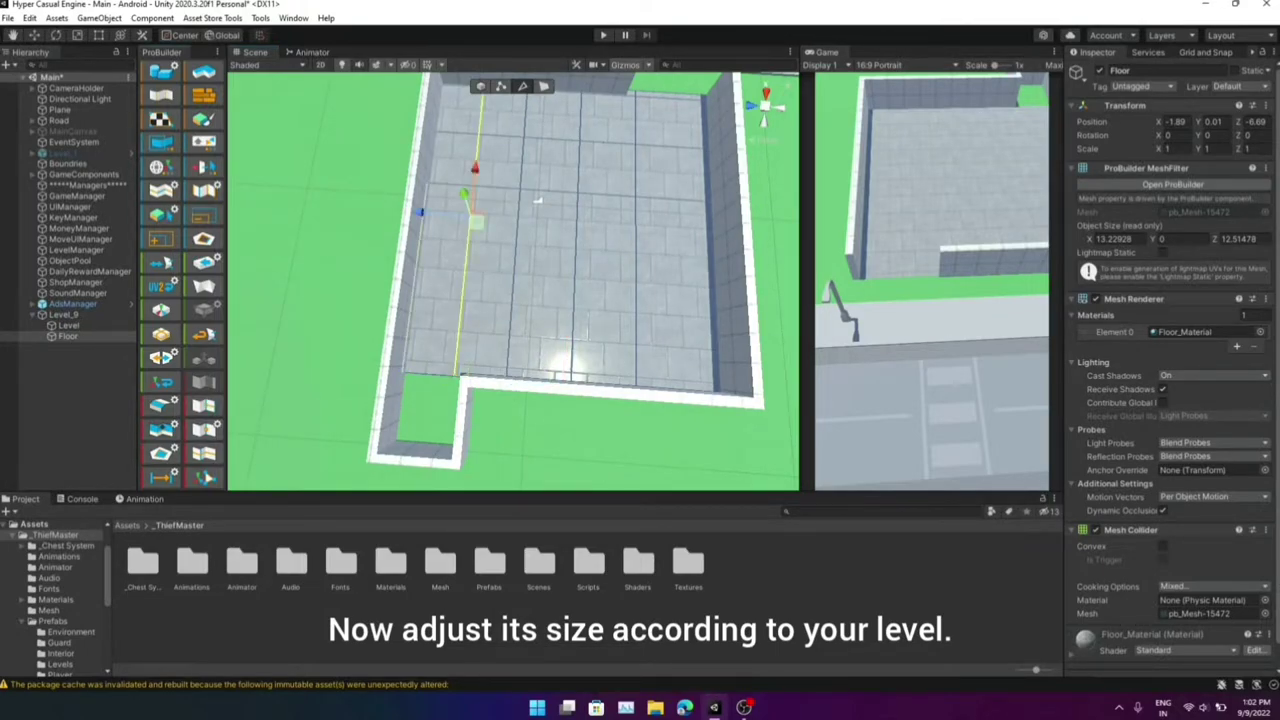
middle_drag(538, 200, 588, 209)
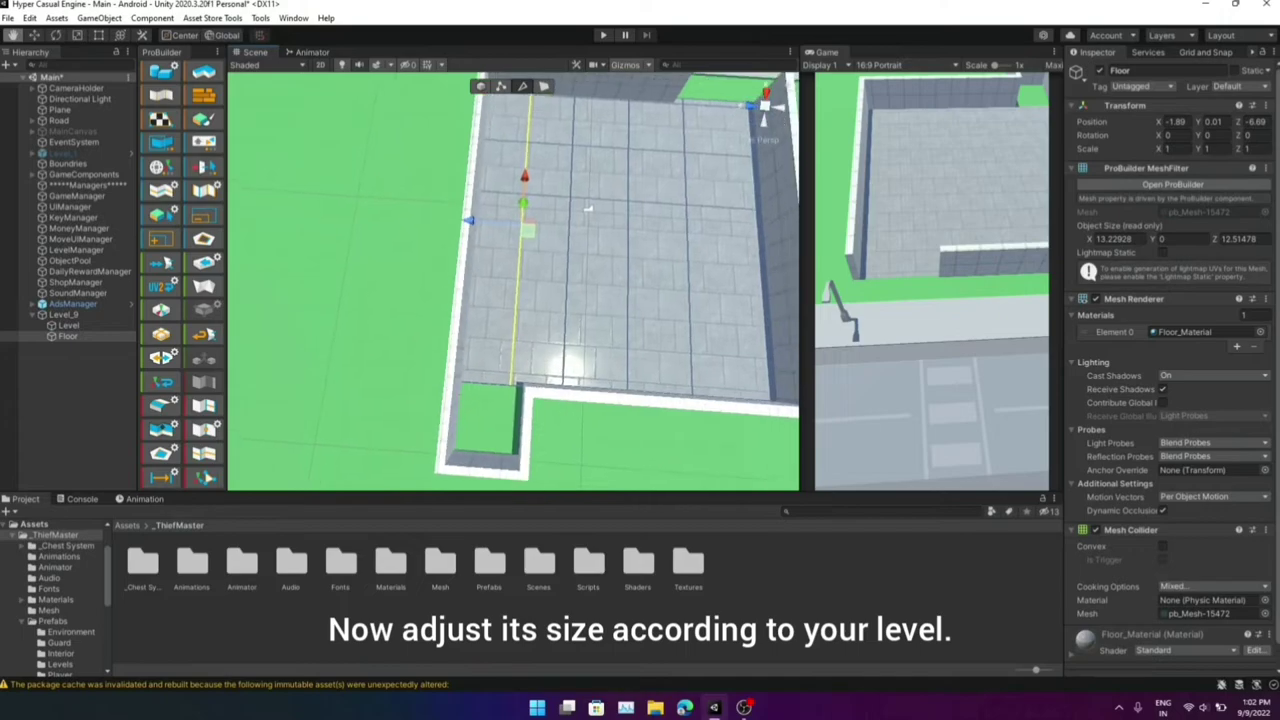
click(500, 383)
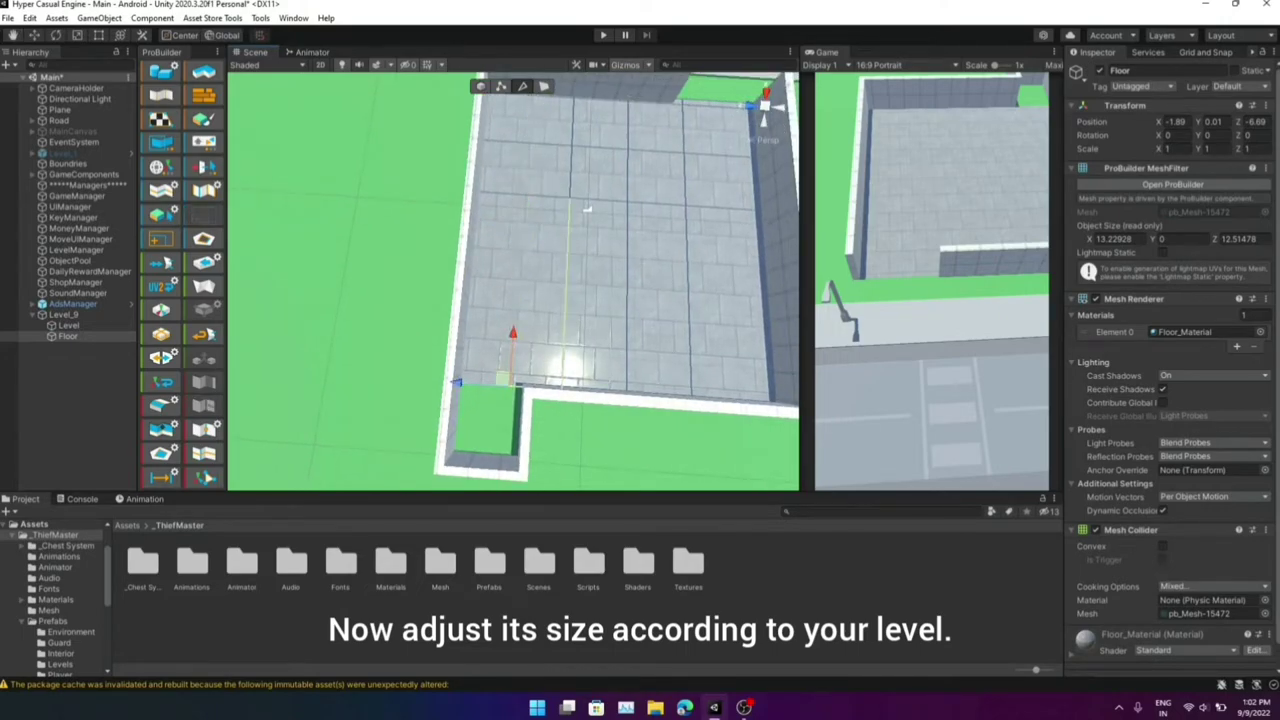
click(588, 209)
drag(512, 285, 480, 284)
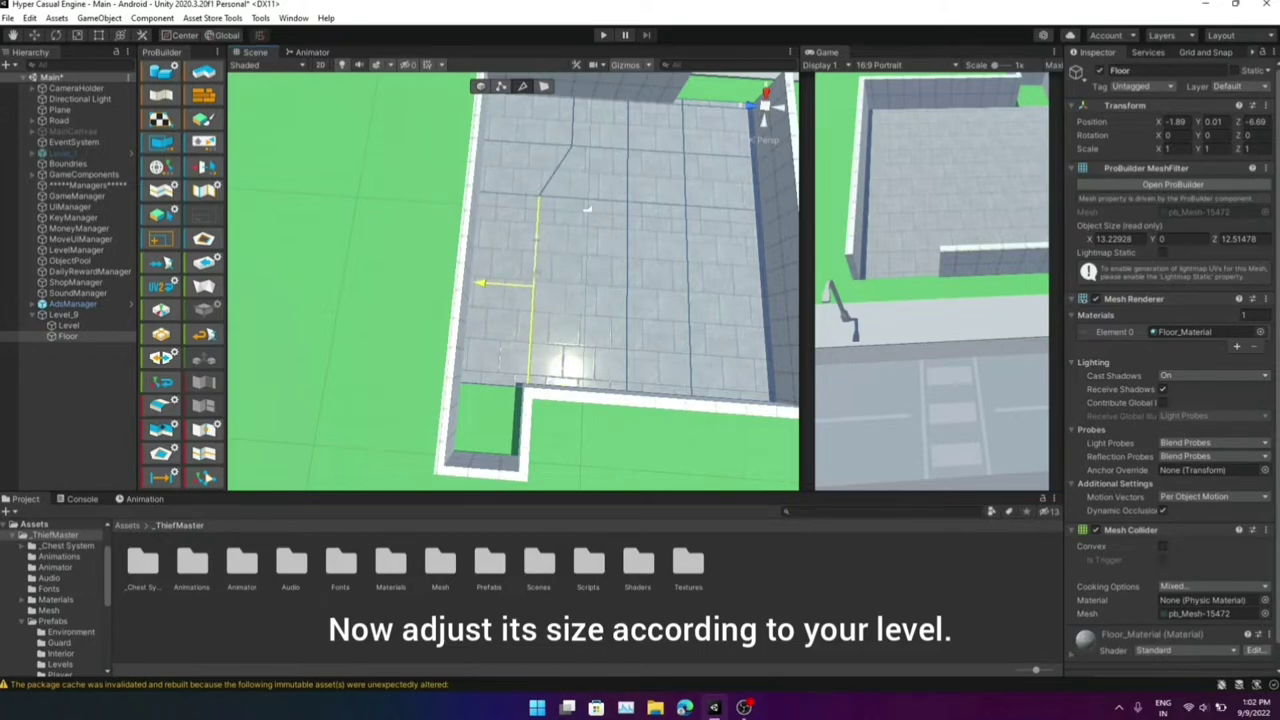
key(ctrl+z)
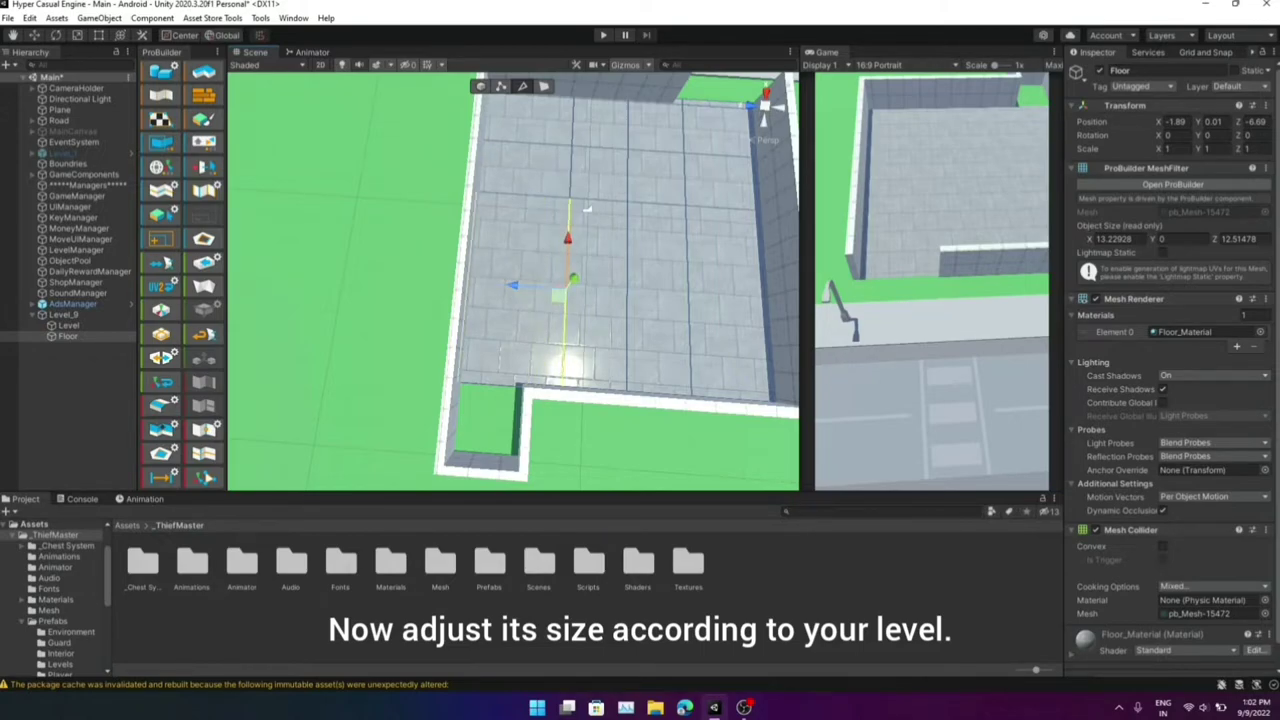
key(ctrl+z)
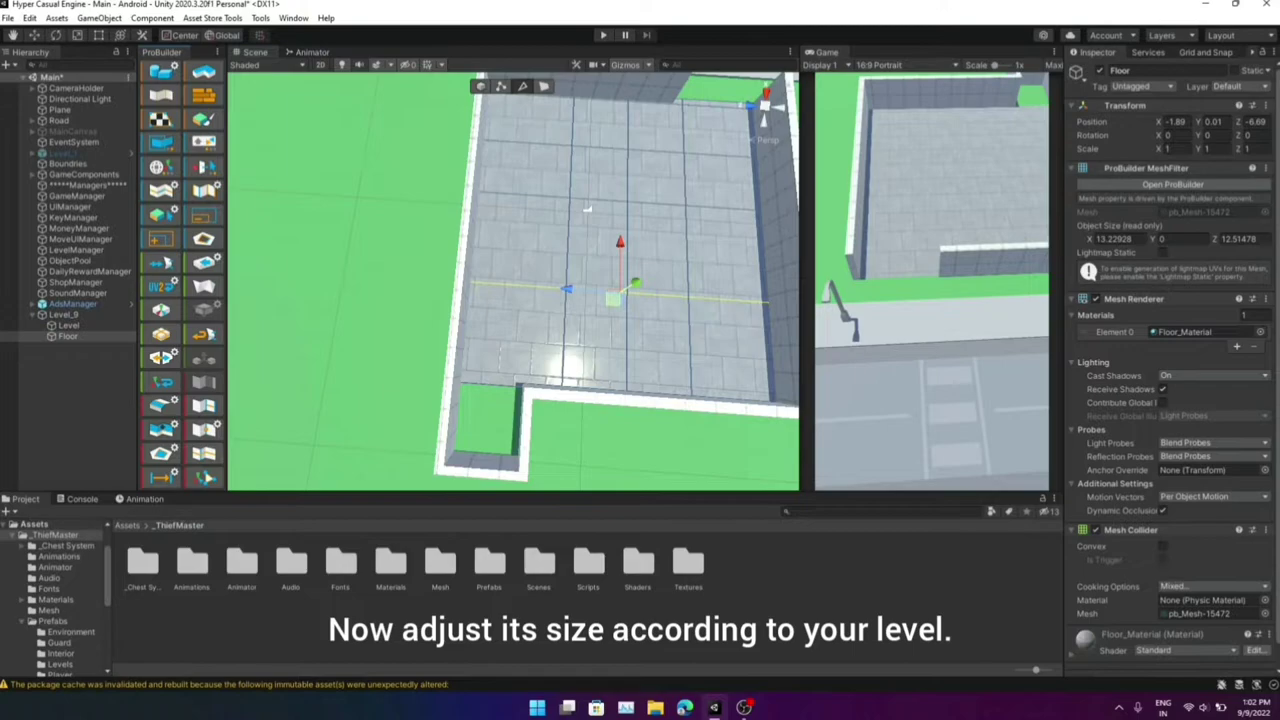
key(ctrl+z)
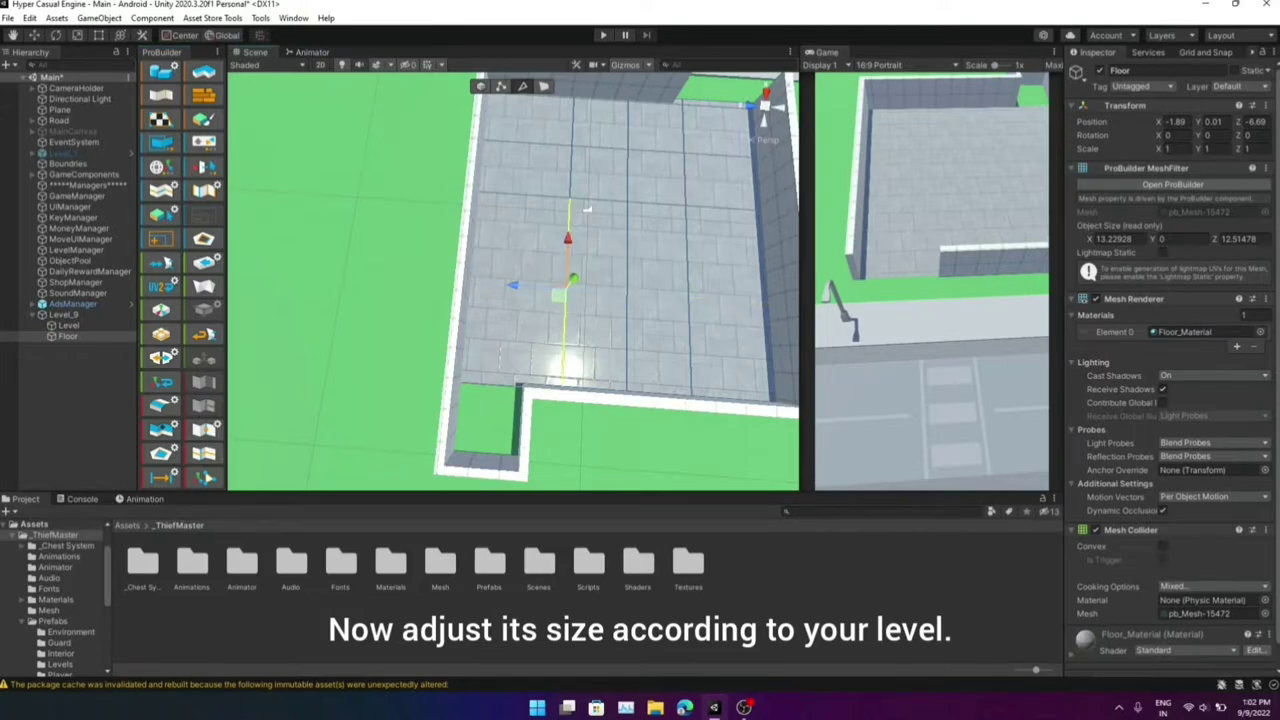
key(ctrl+z)
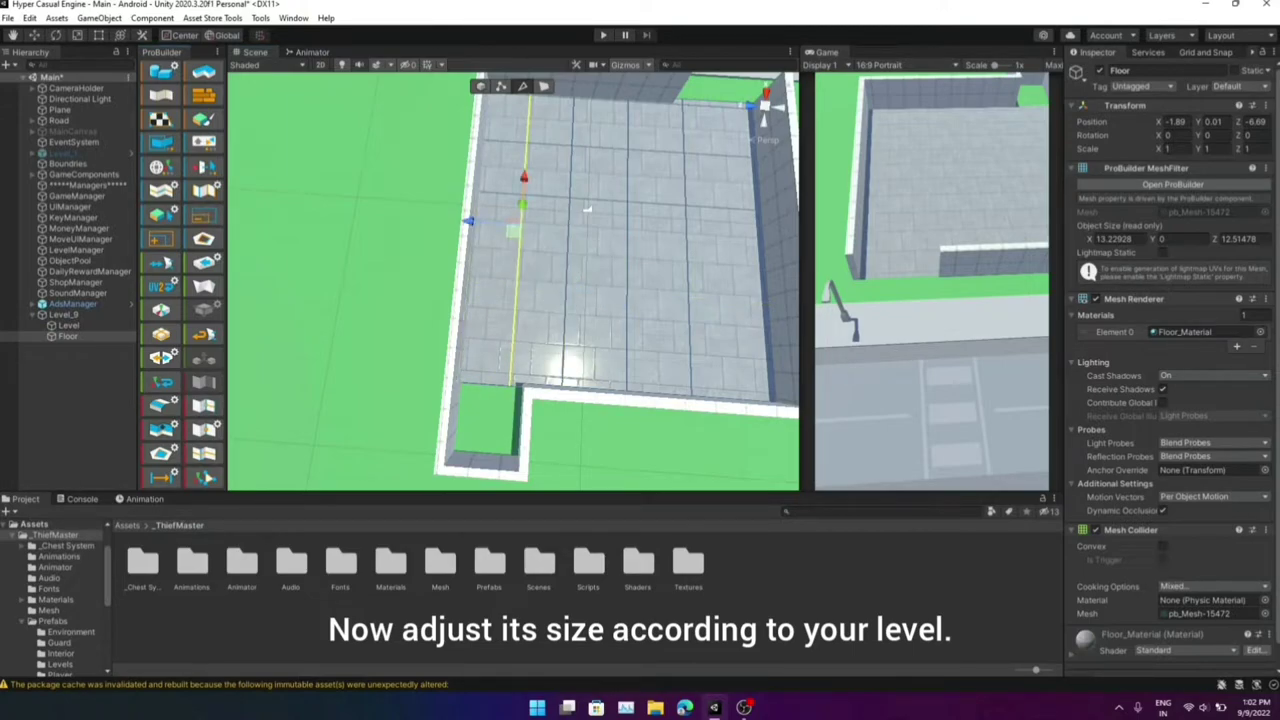
key(ctrl+z)
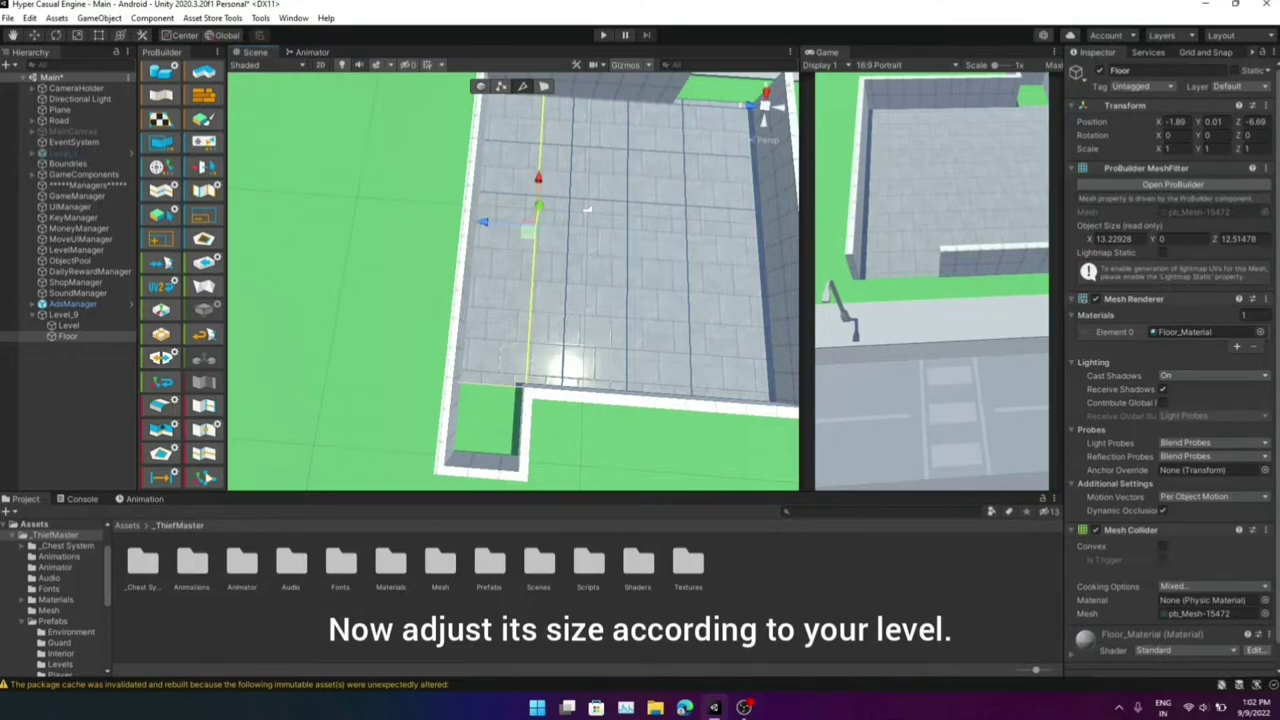
key(ctrl+z)
key(ctrl+z)
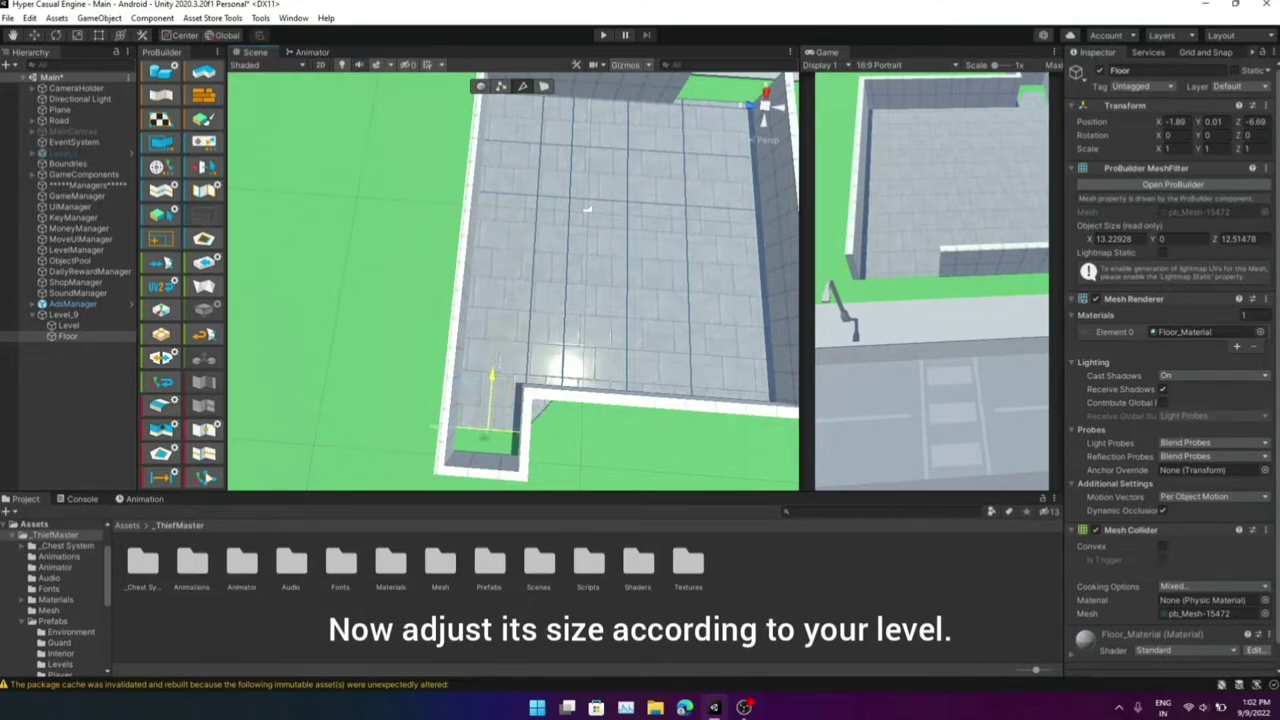
key(ctrl+z)
Extend the floor back and lower its edge so it lies flat at about 16.04 by 12.51
alt+drag(587, 210, 690, 128)
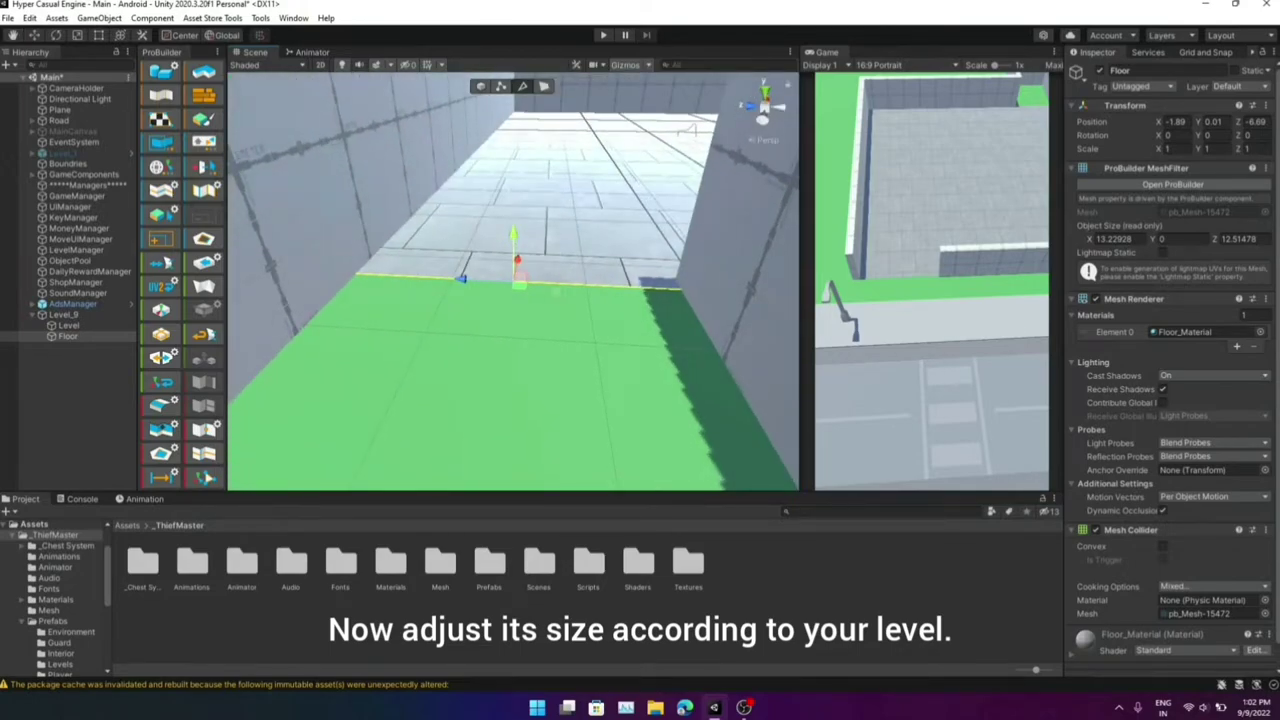
drag(461, 278, 461, 266)
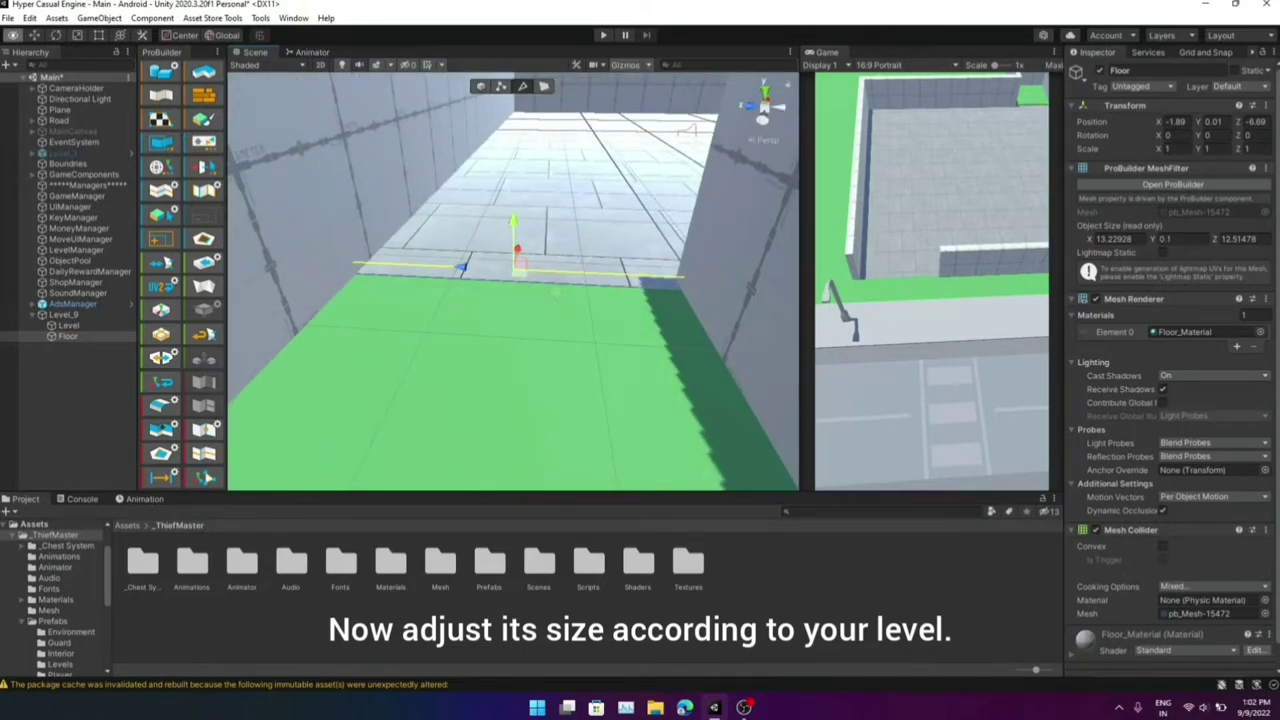
alt+drag(450, 300, 750, 300)
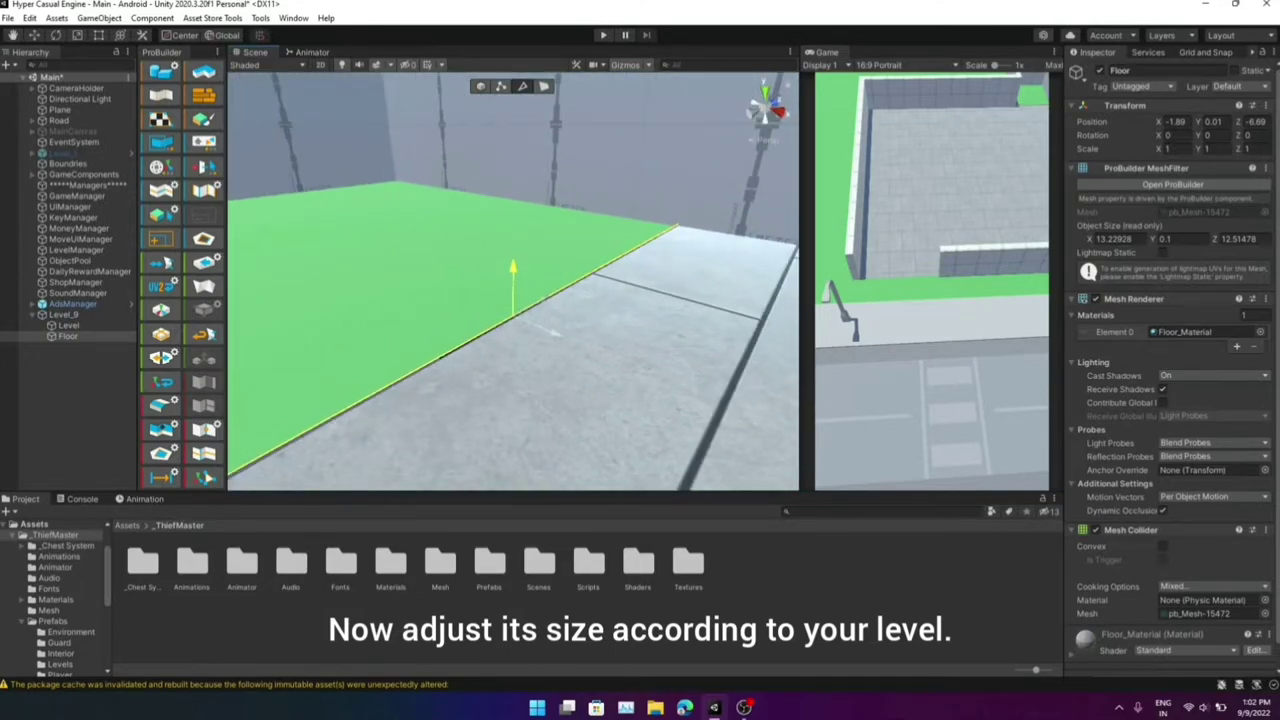
drag(512, 250, 512, 282)
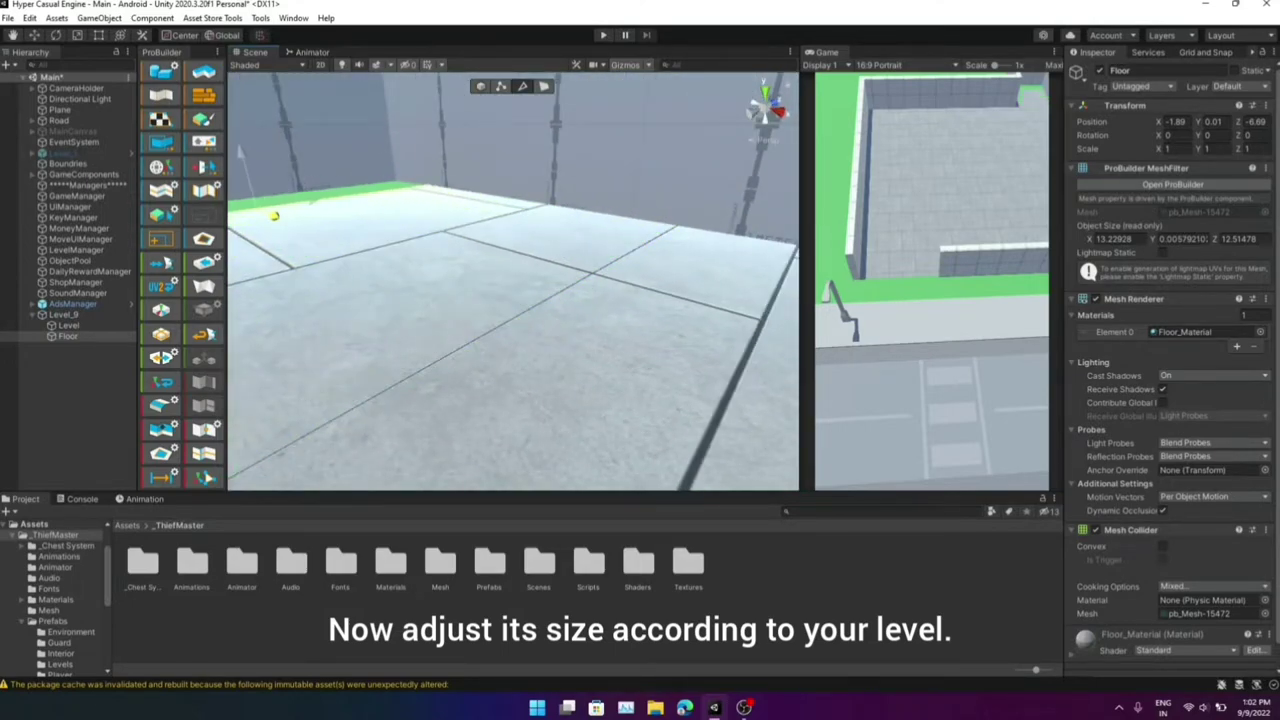
scroll(600, 300, down, 3)
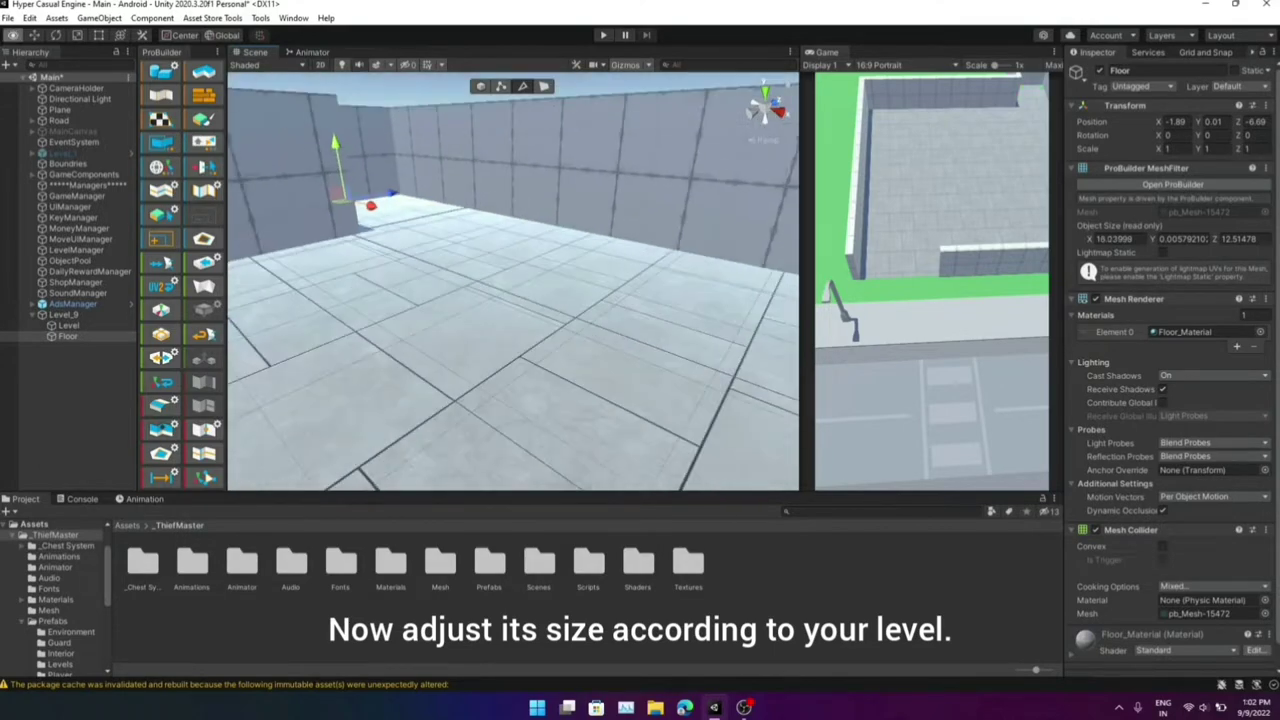
mouse_move(700, 330)
alt+mouse_down()
mouse_move(733, 475)
mouse_move(640, 338)
alt+mouse_up()
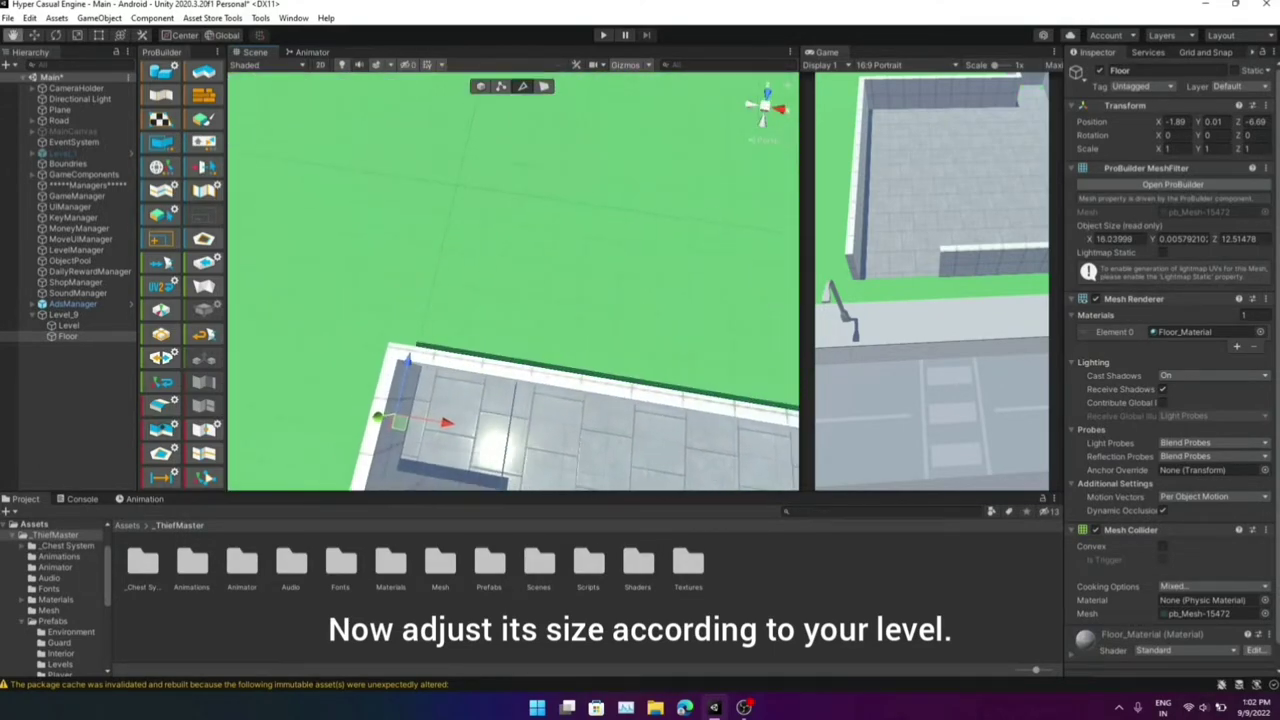
scroll(640, 338, up, 3)
scroll(640, 338, down, 3)
mouse_move(486, 351)
alt+mouse_down()
mouse_move(493, 240)
mouse_move(540, 250)
alt+mouse_up()
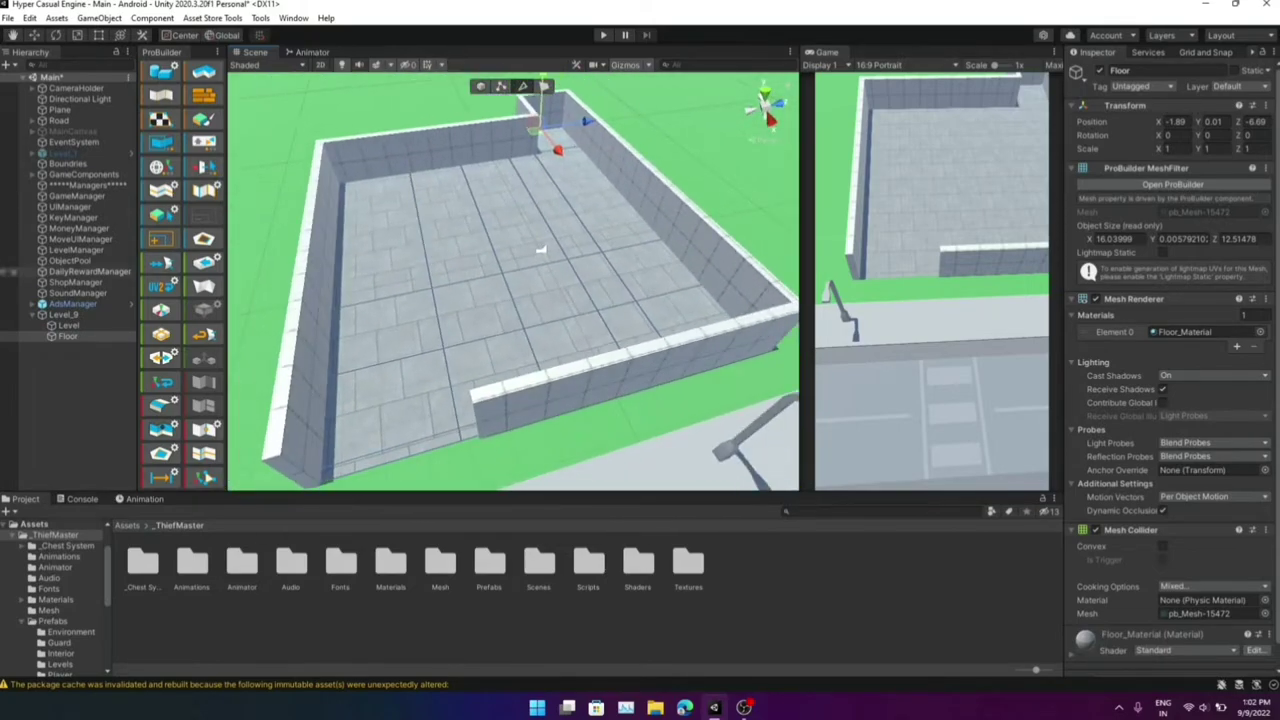
Assign the dark grey Walls material to the Level mesh's Element 0 slot
click(540, 250)
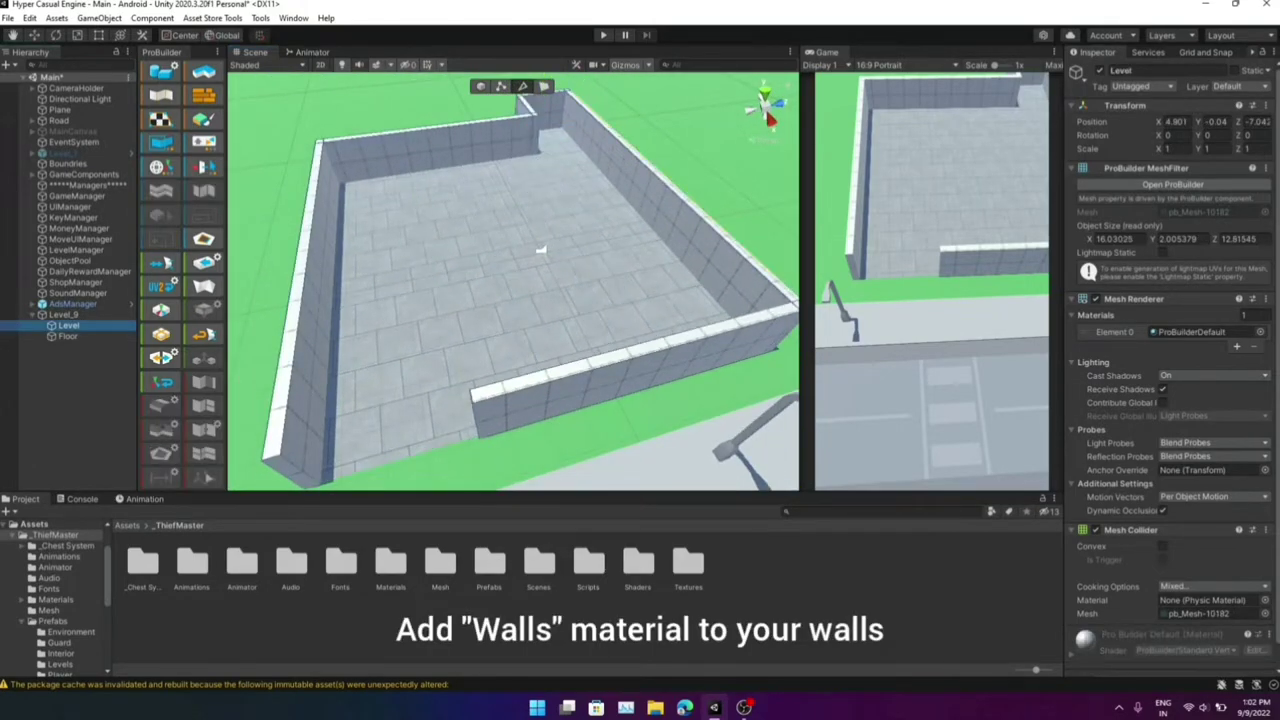
click(1260, 332)
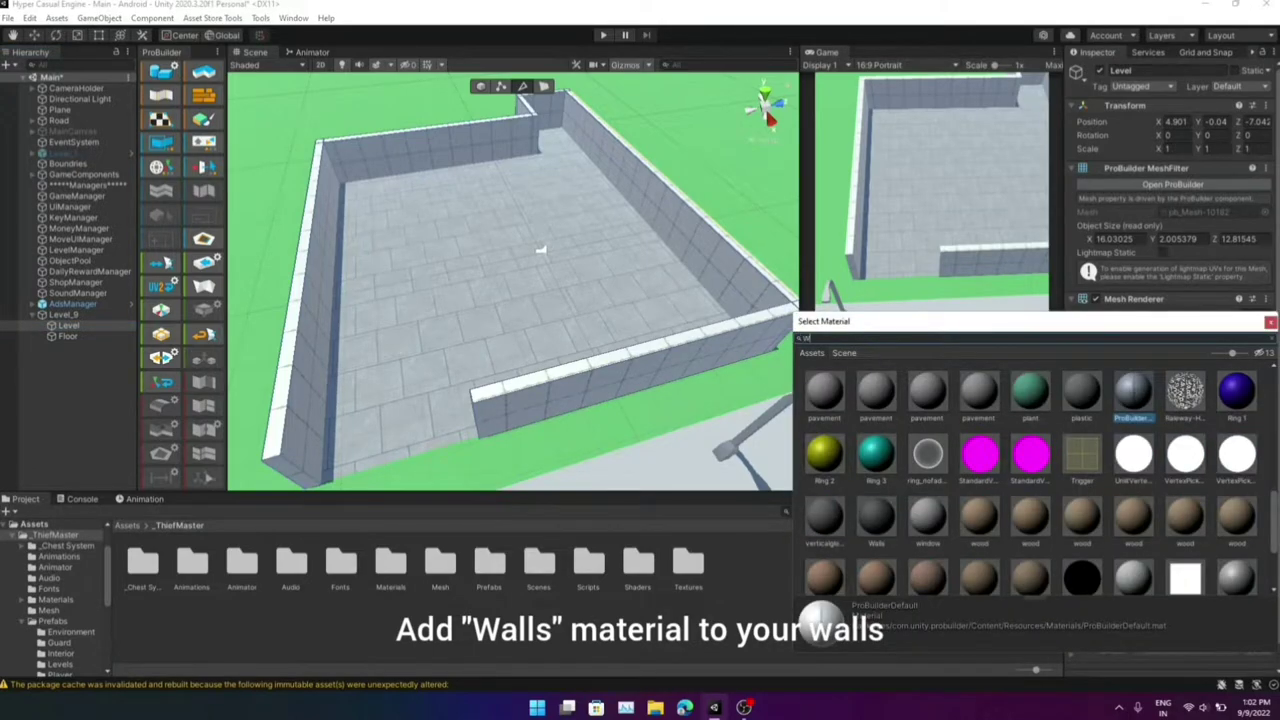
text(alls)
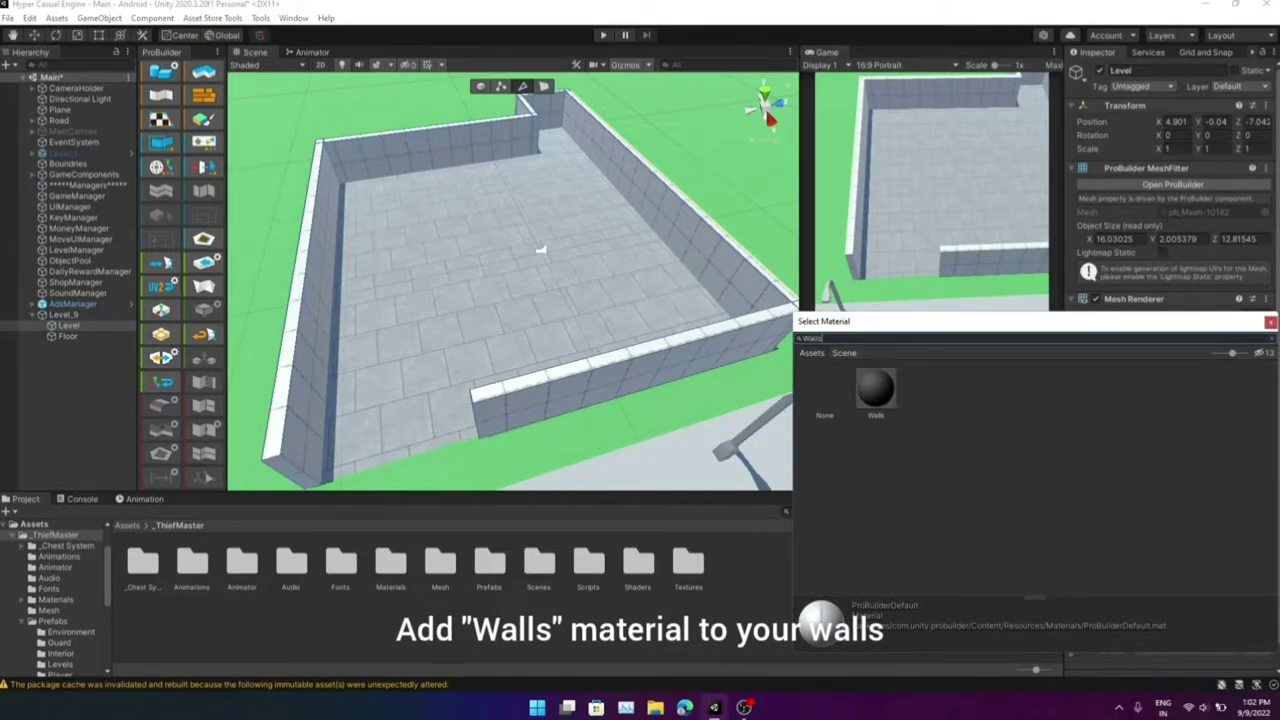
click(875, 390)
key(Return)
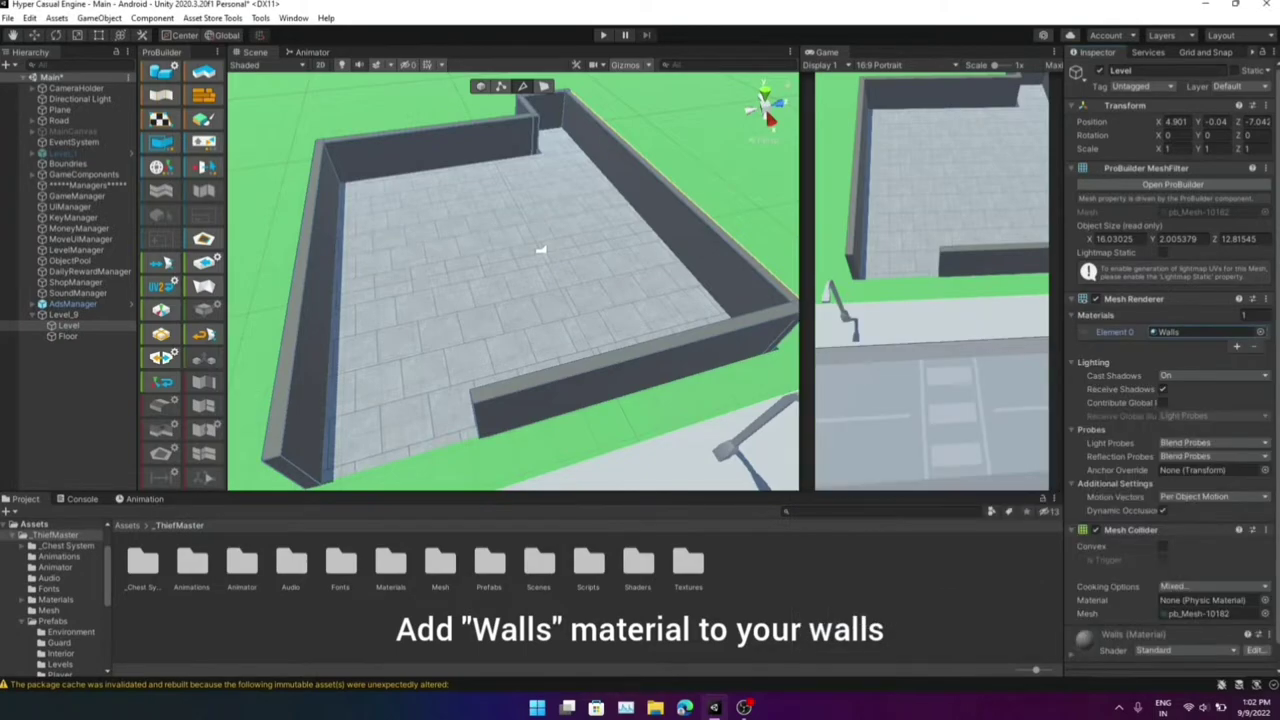
scroll(540, 250, down, 2)
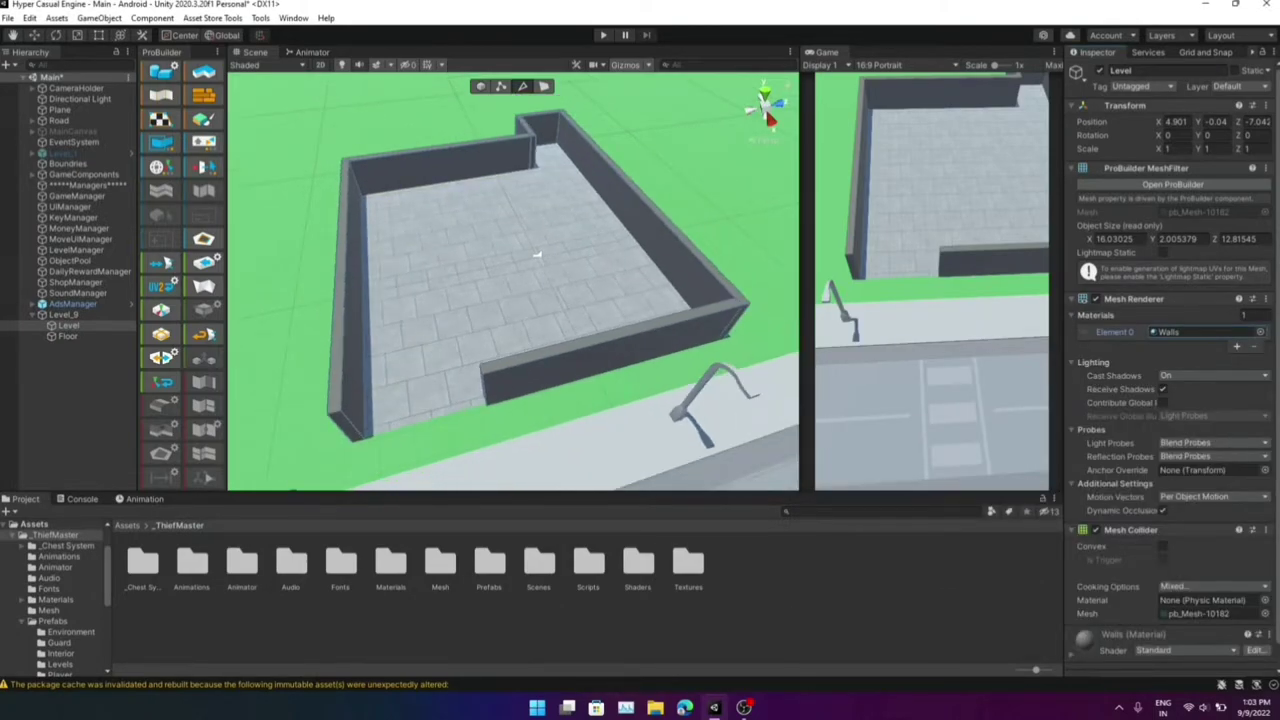
Place two Tree_Detailed trees to the left of the room
scroll(537, 255, down, 2)
alt+drag(530, 257, 575, 270)
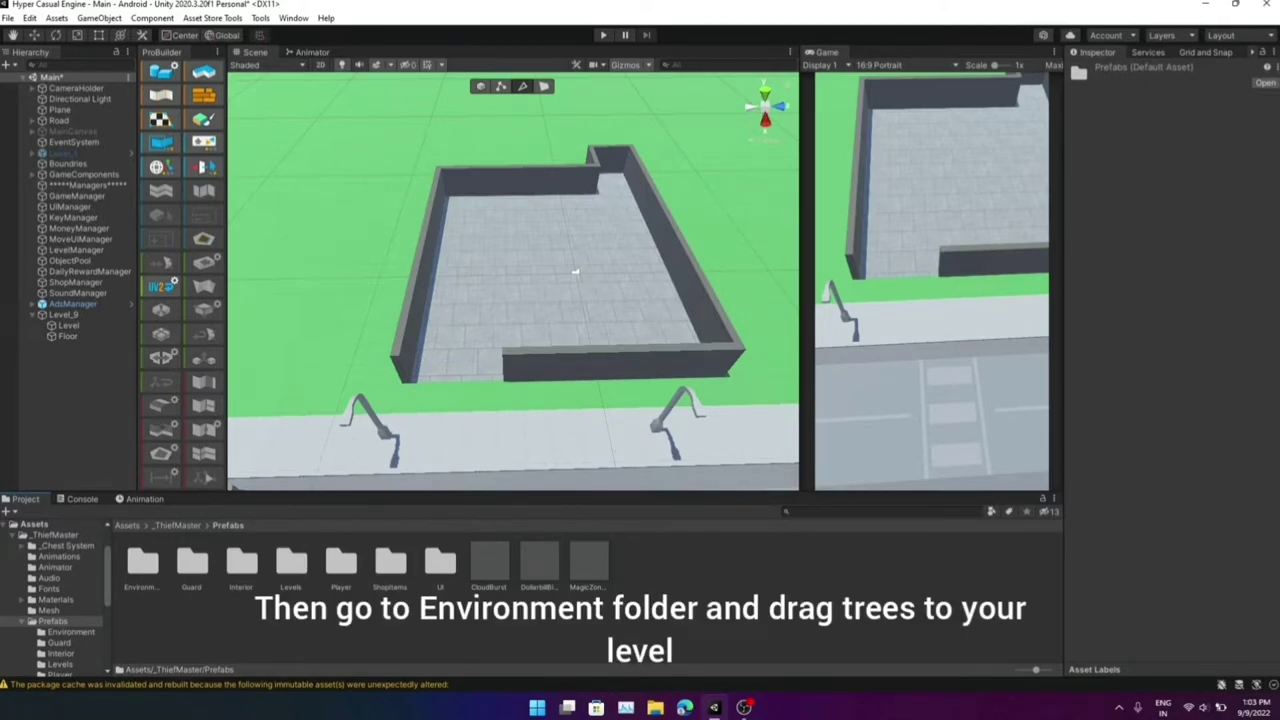
drag(143, 560, 320, 310)
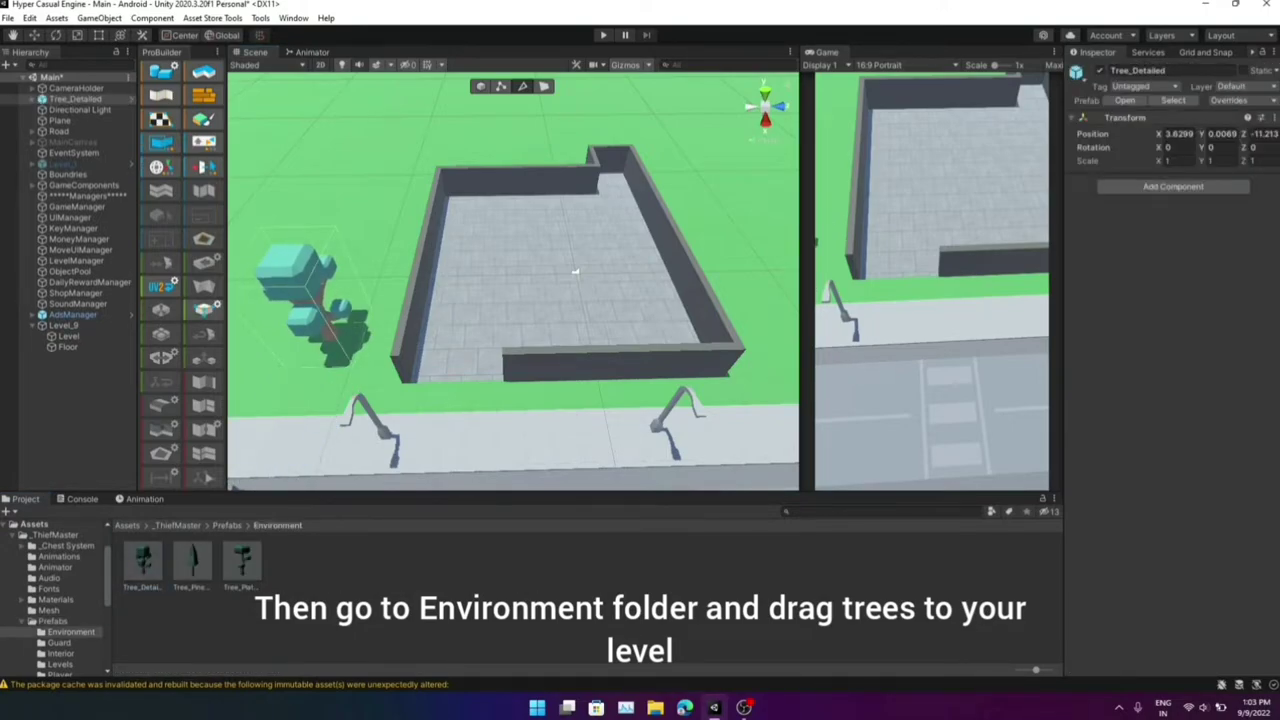
drag(143, 560, 335, 240)
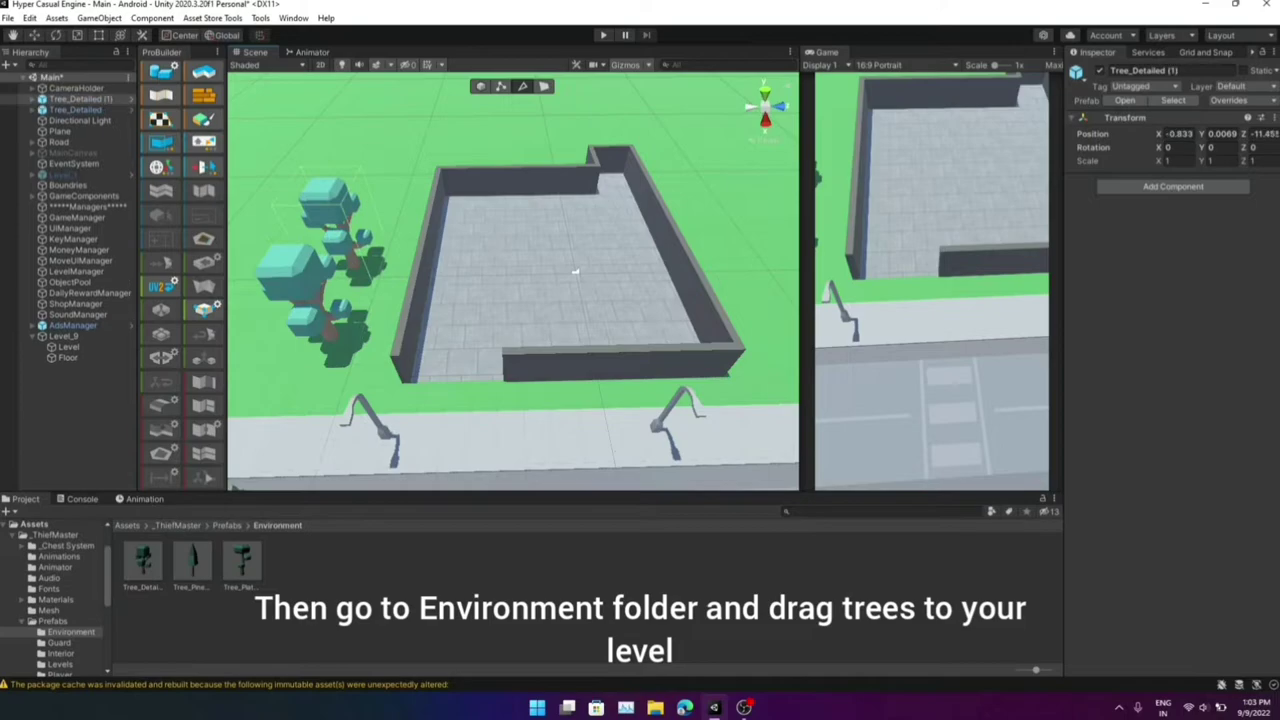
Add three Tree_PineTall pines along the room's top edge
alt+drag(575, 270, 538, 284)
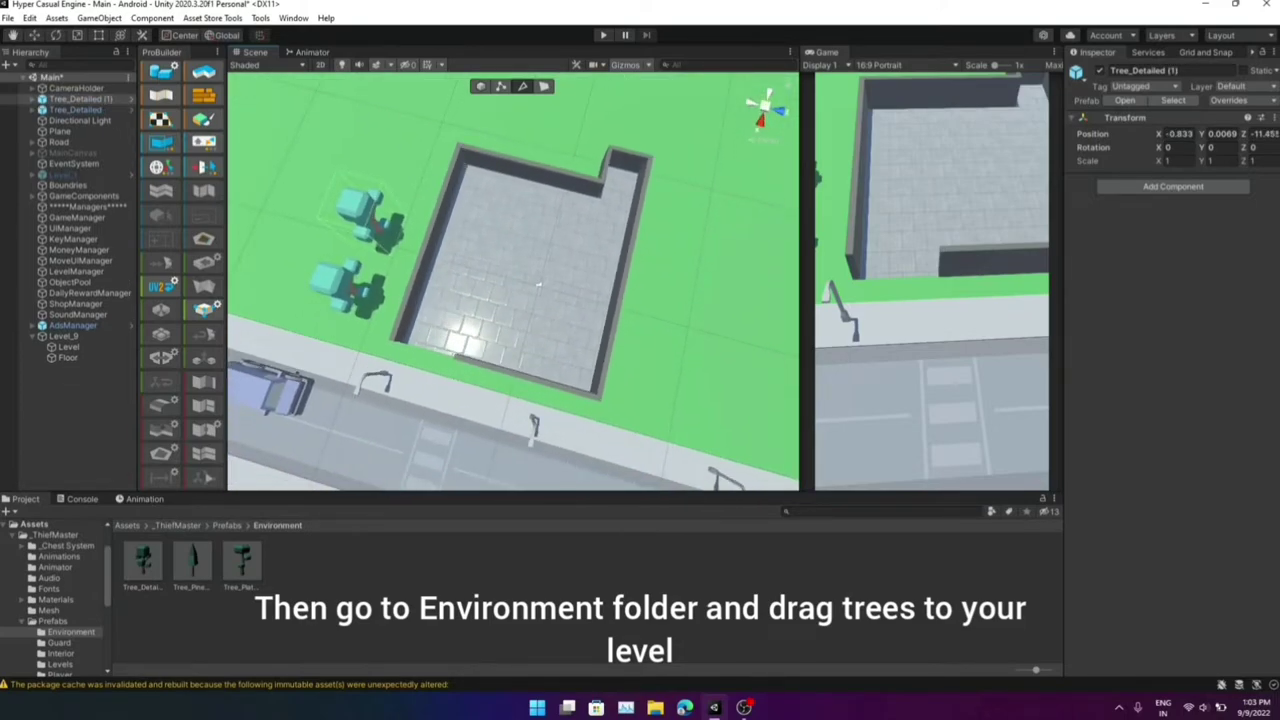
drag(192, 560, 452, 130)
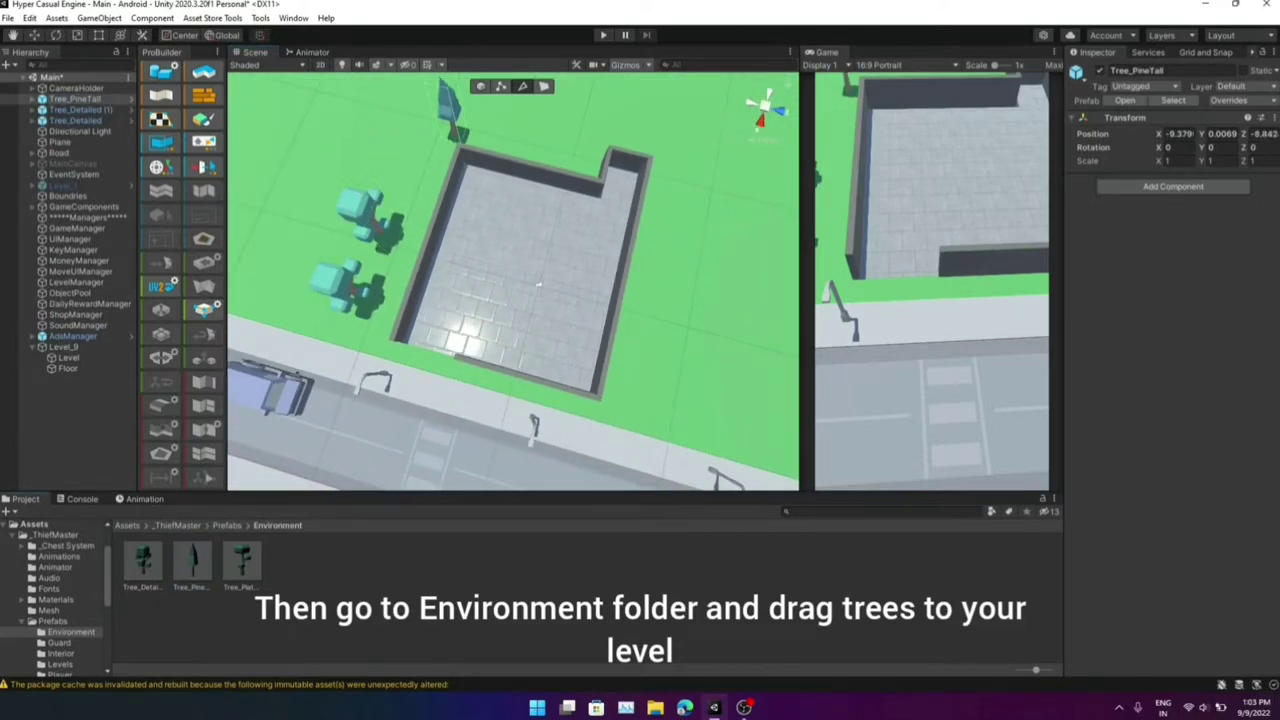
drag(192, 560, 505, 125)
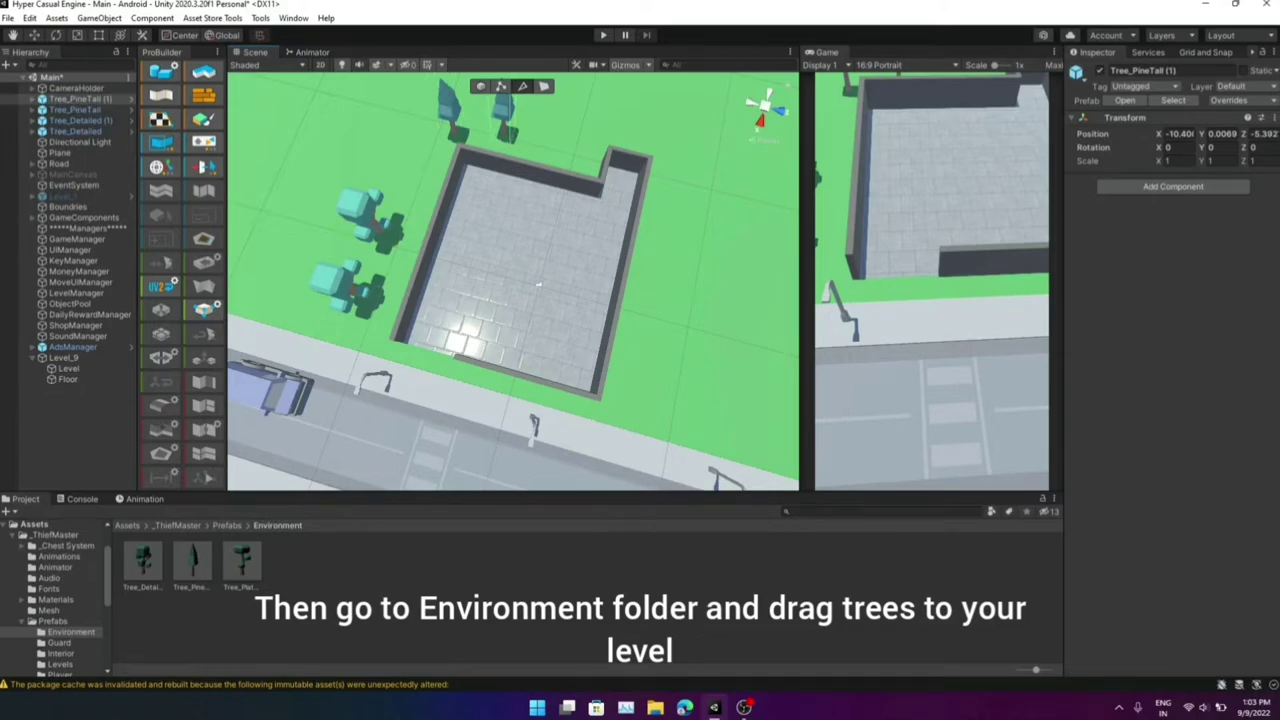
drag(192, 560, 428, 140)
Add three Tree_Plateau trees on the room's right side
mouse_move(192, 560)
mouse_down()
mouse_move(630, 180)
mouse_move(685, 180)
mouse_up()
drag(192, 560, 570, 130)
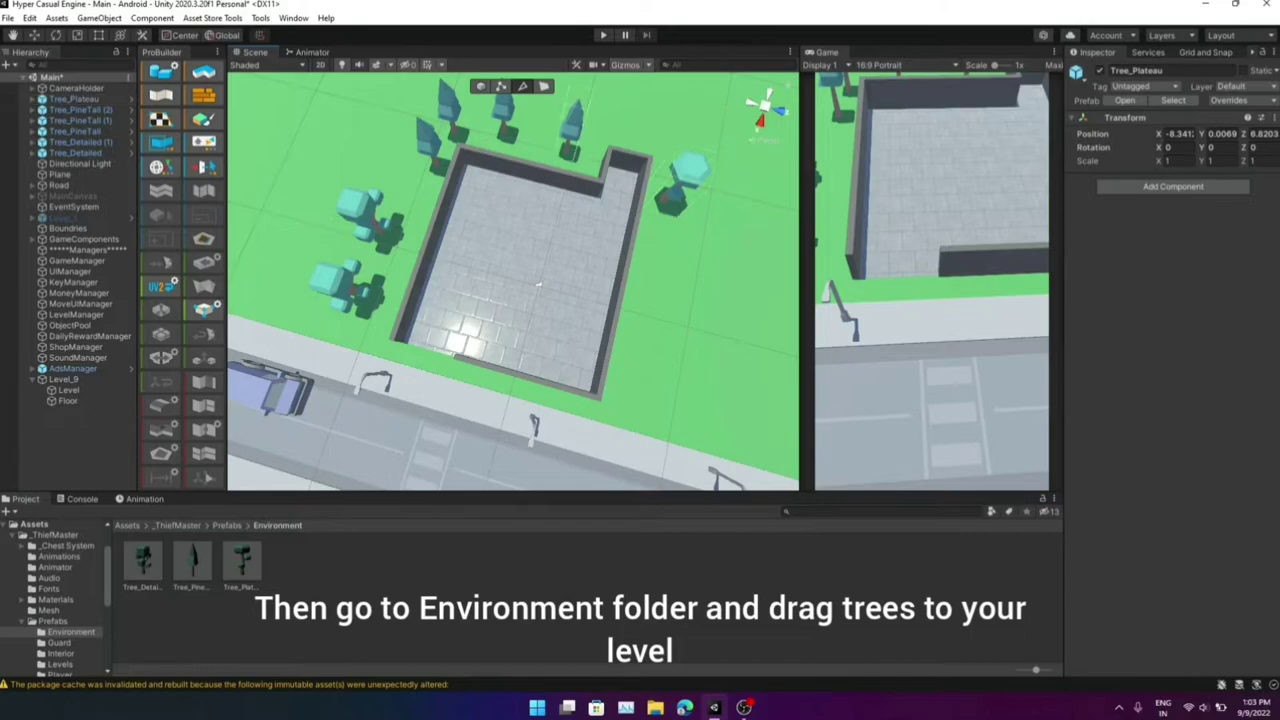
drag(241, 560, 705, 250)
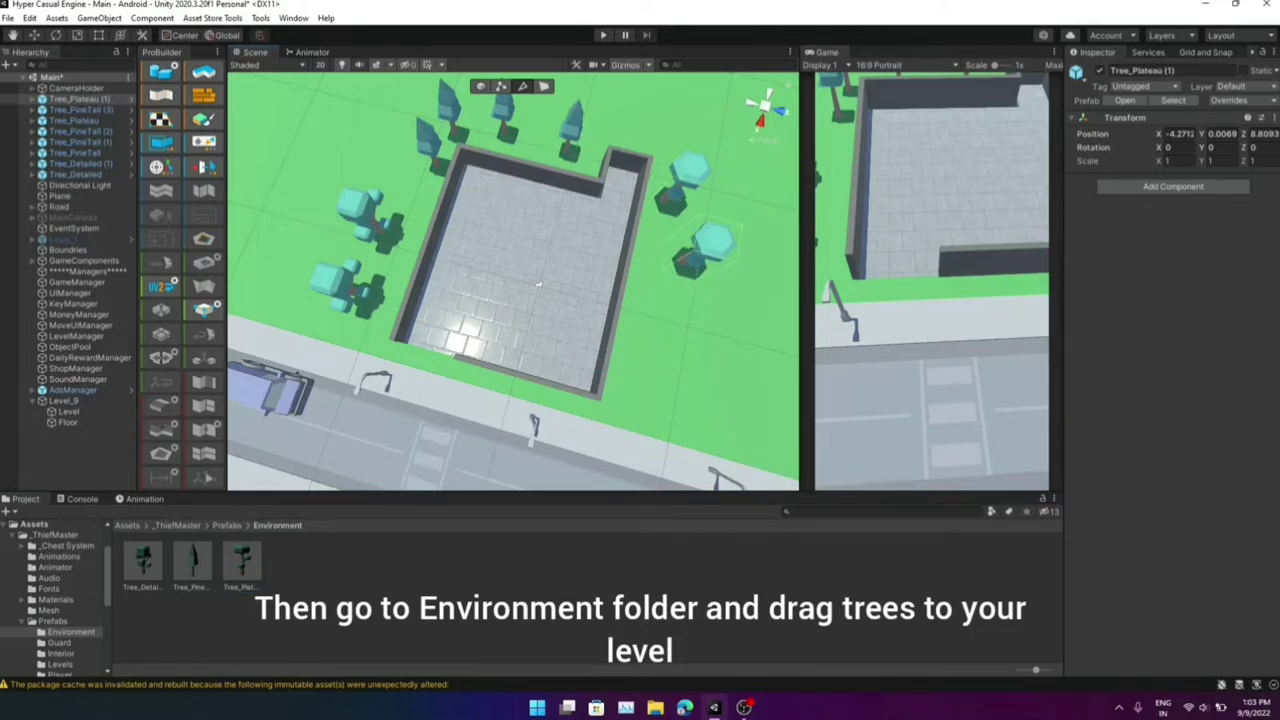
drag(241, 560, 678, 298)
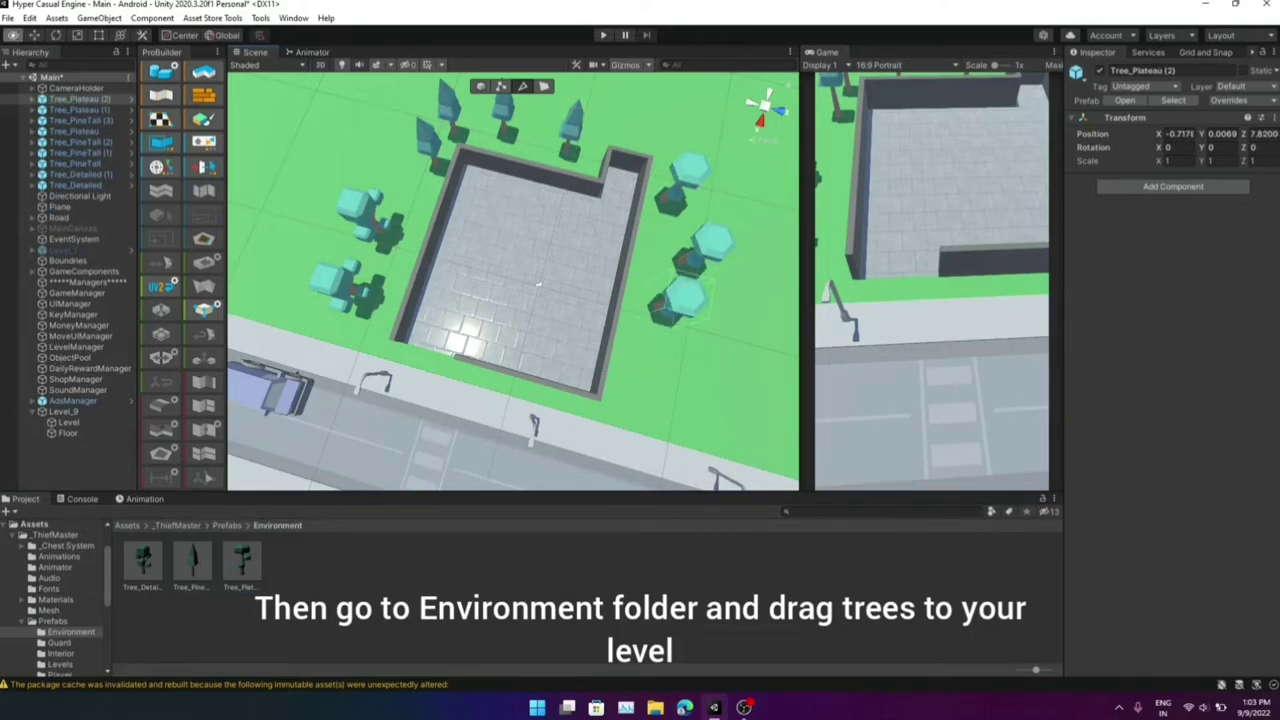
mouse_move(538, 285)
alt+mouse_down()
mouse_move(551, 314)
mouse_move(565, 303)
alt+mouse_up()
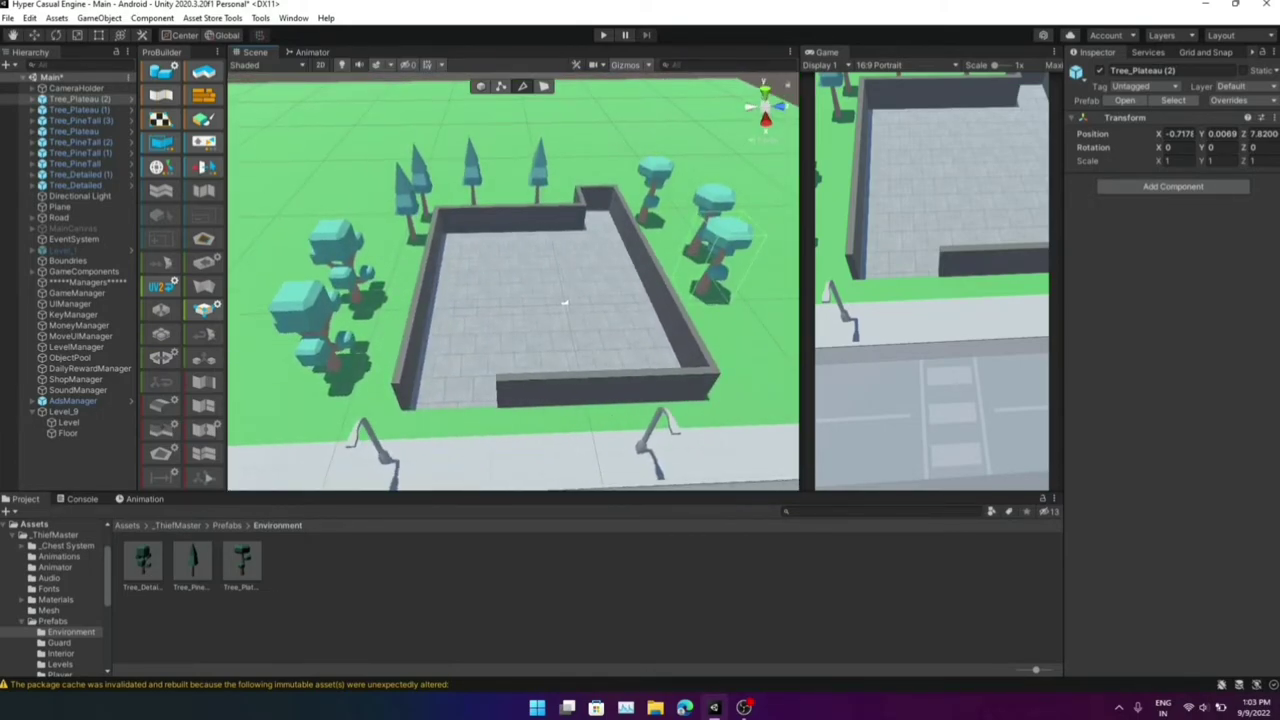
key(Left)
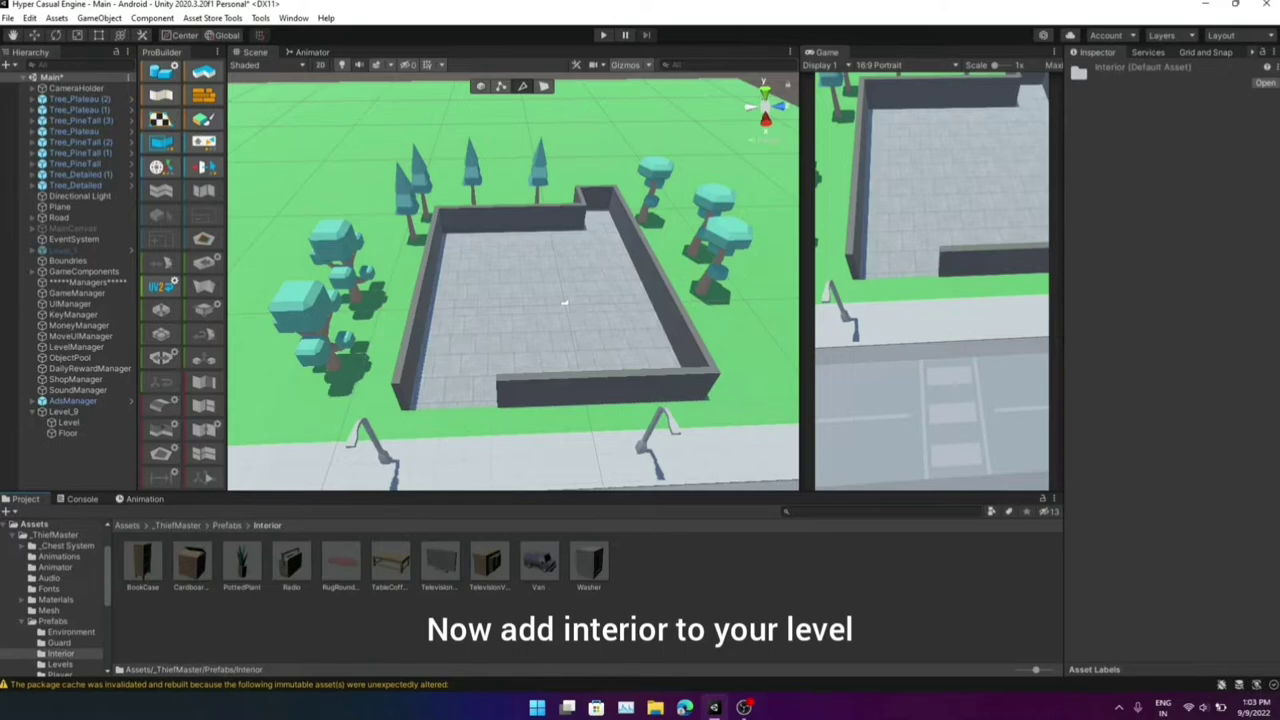
Place a BookCase on the floor and move it into the room's back corner near X -6.5
drag(191, 565, 512, 232)
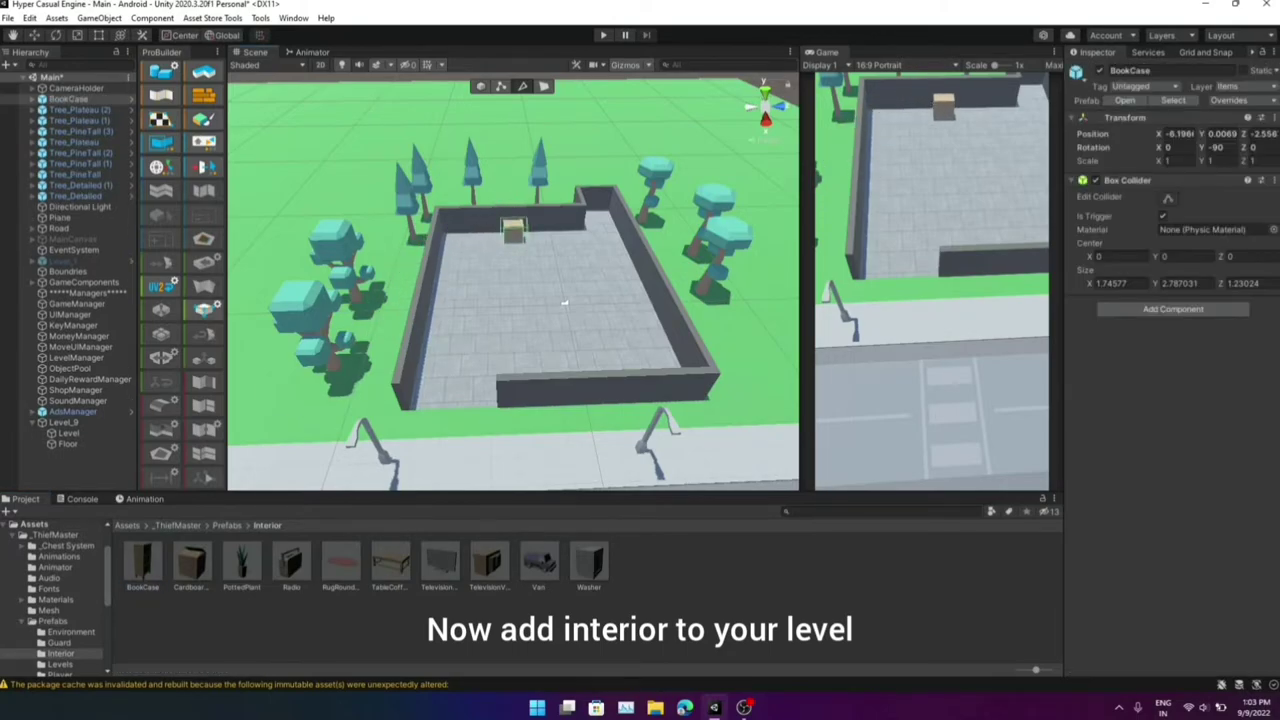
key(f)
alt+drag(564, 302, 640, 300)
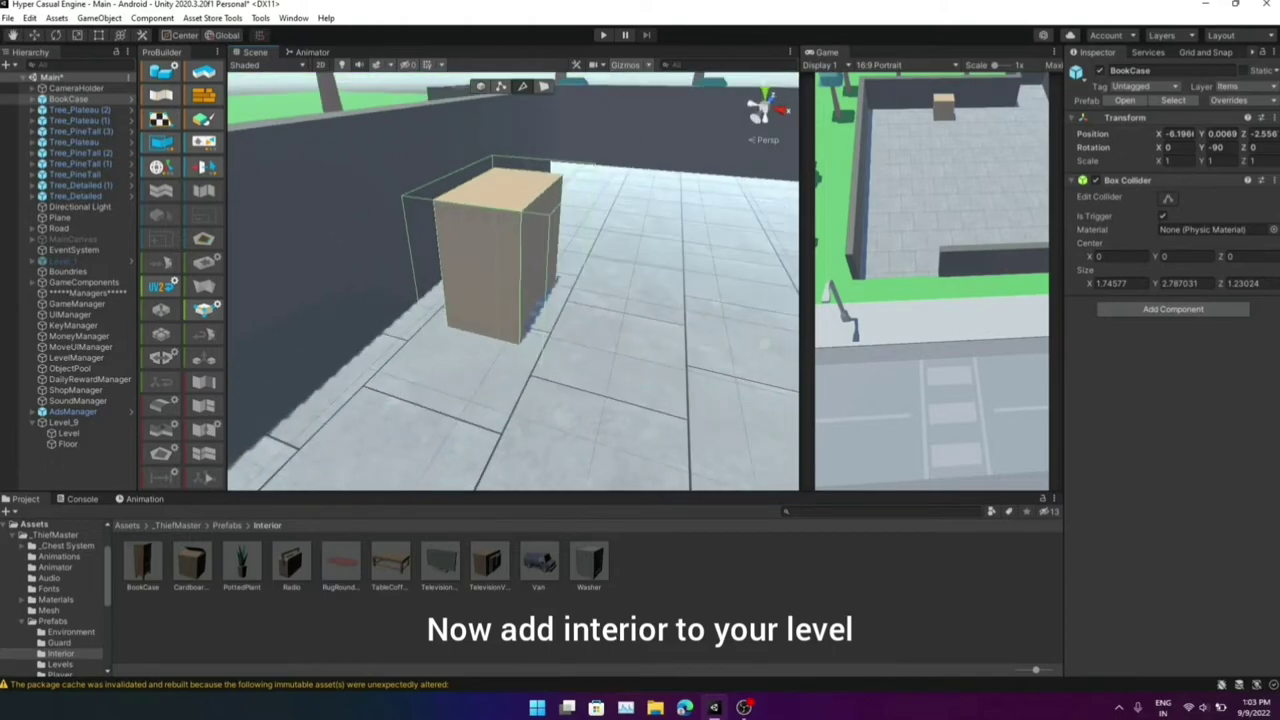
key(w)
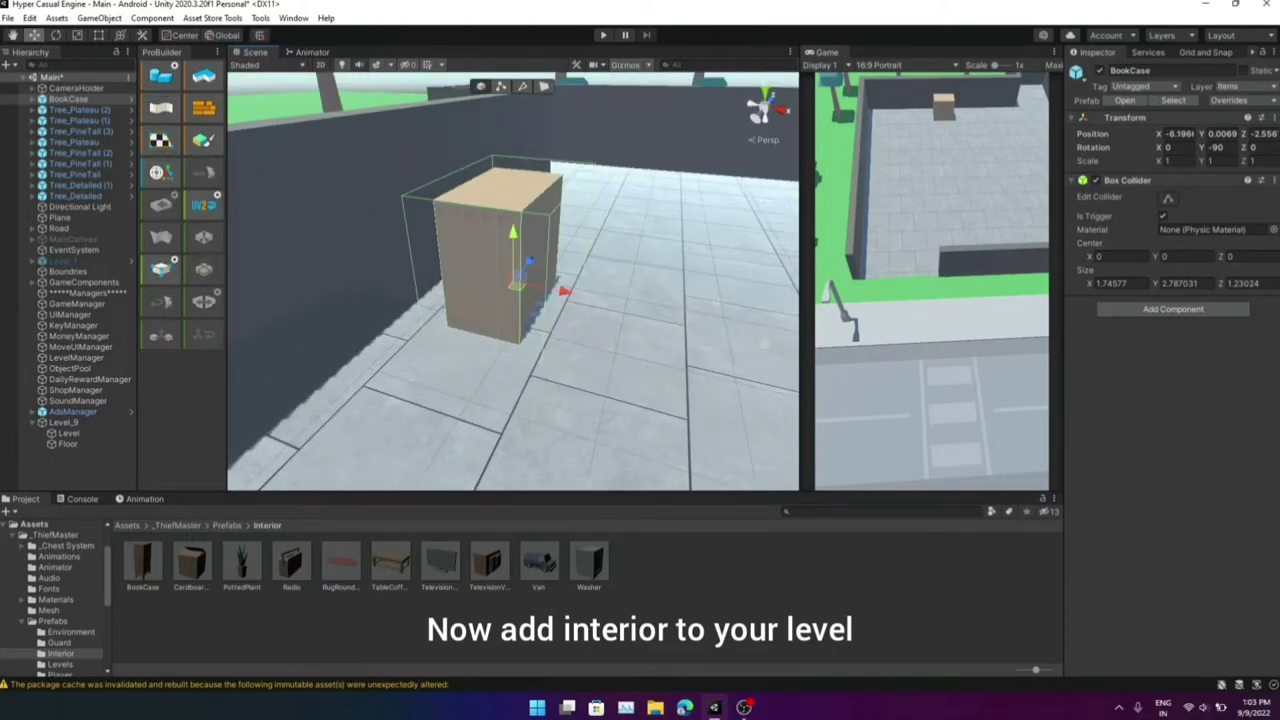
drag(512, 235, 512, 110)
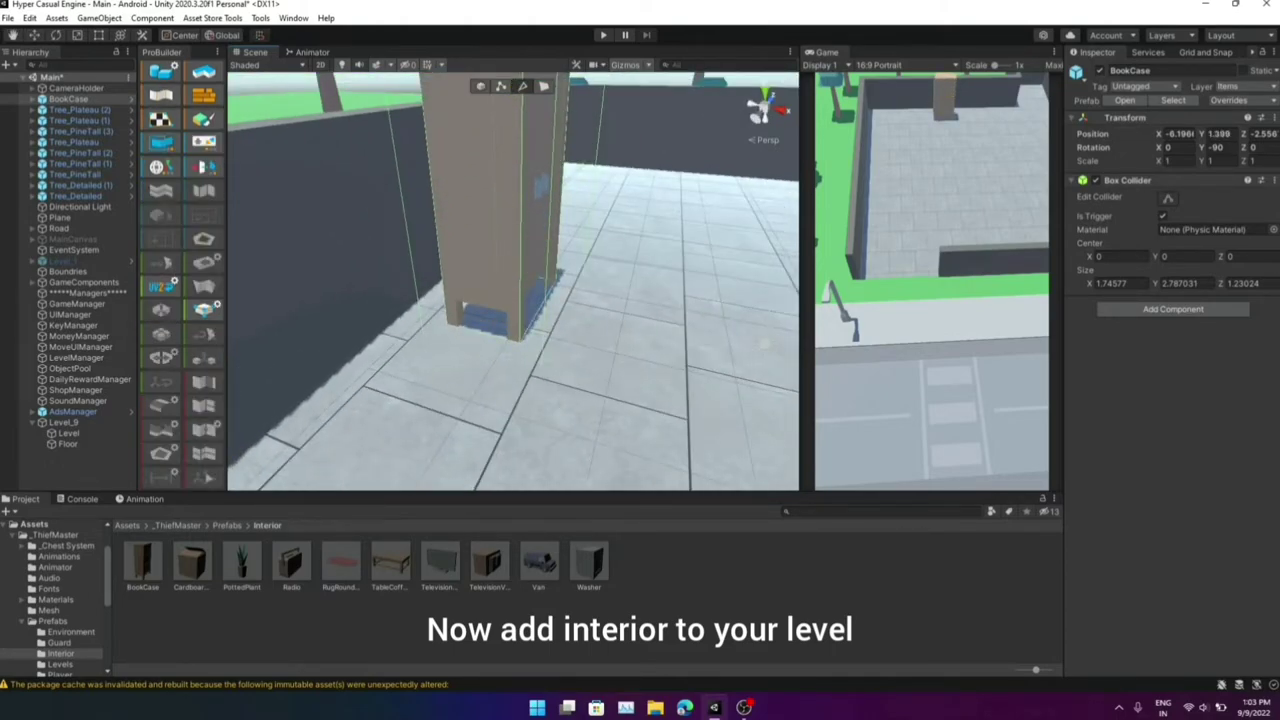
alt+drag(512, 300, 580, 345)
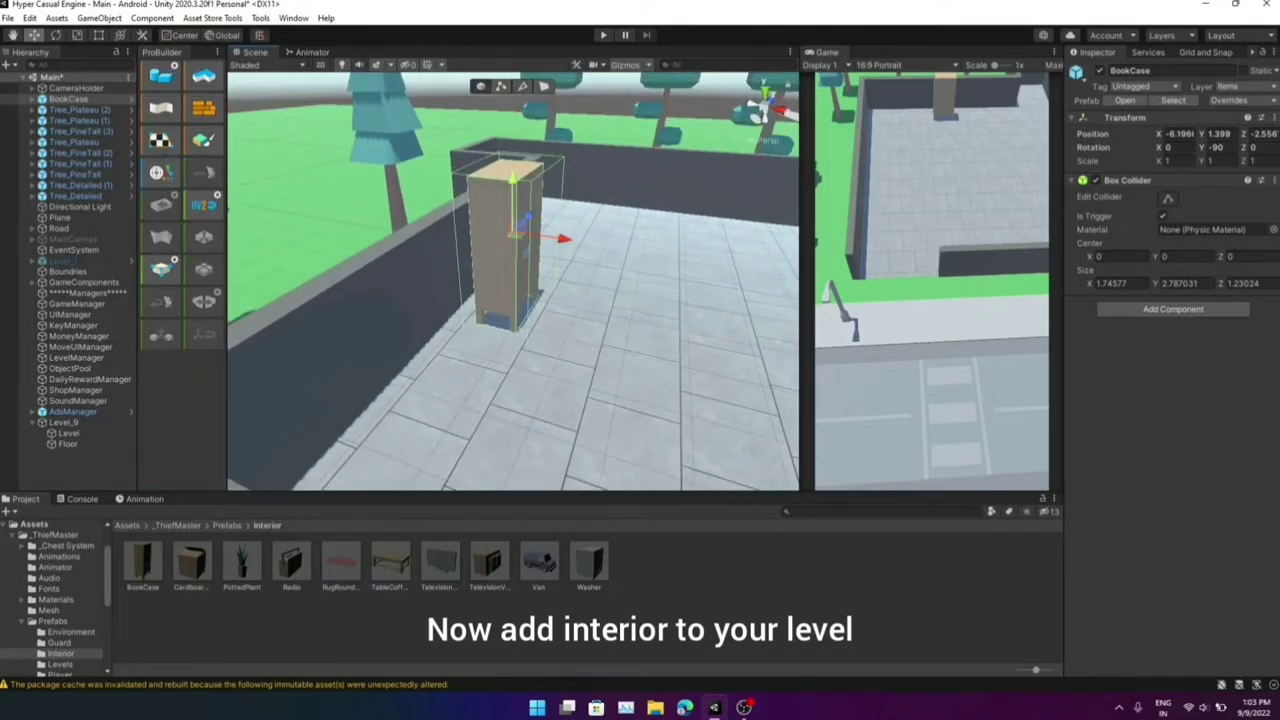
drag(560, 238, 545, 236)
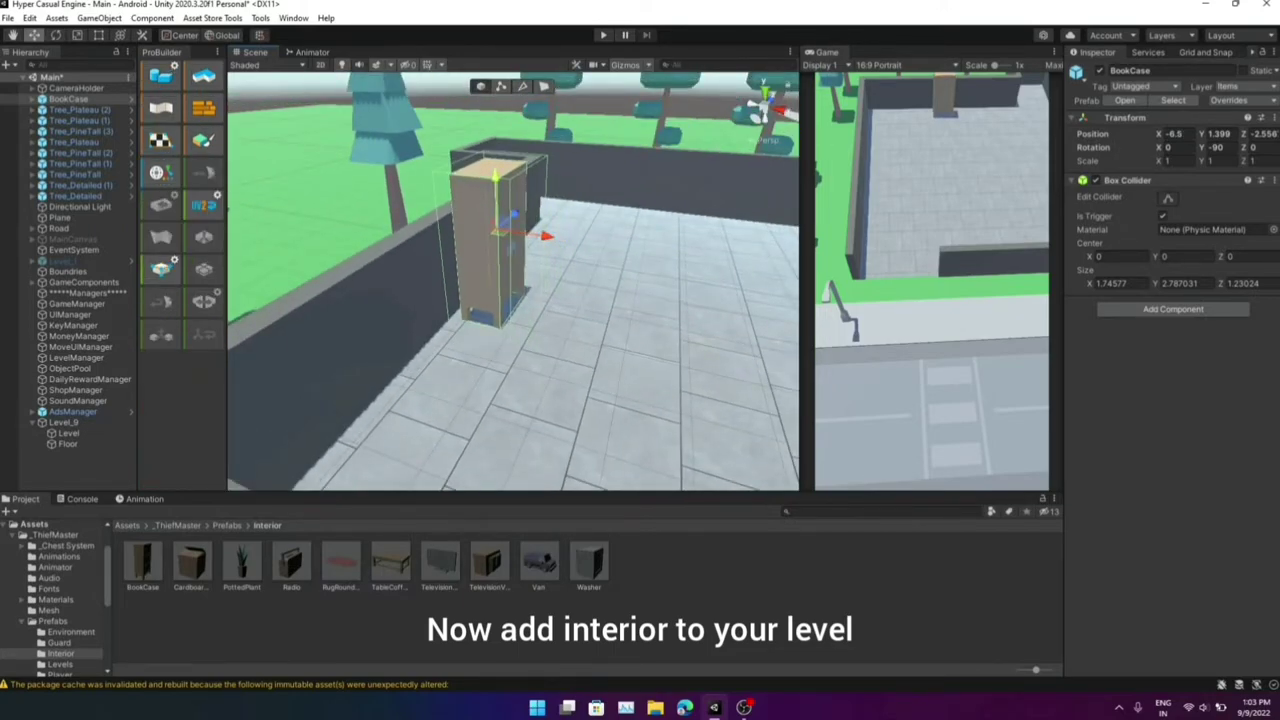
alt+drag(520, 300, 580, 305)
drag(550, 221, 326, 233)
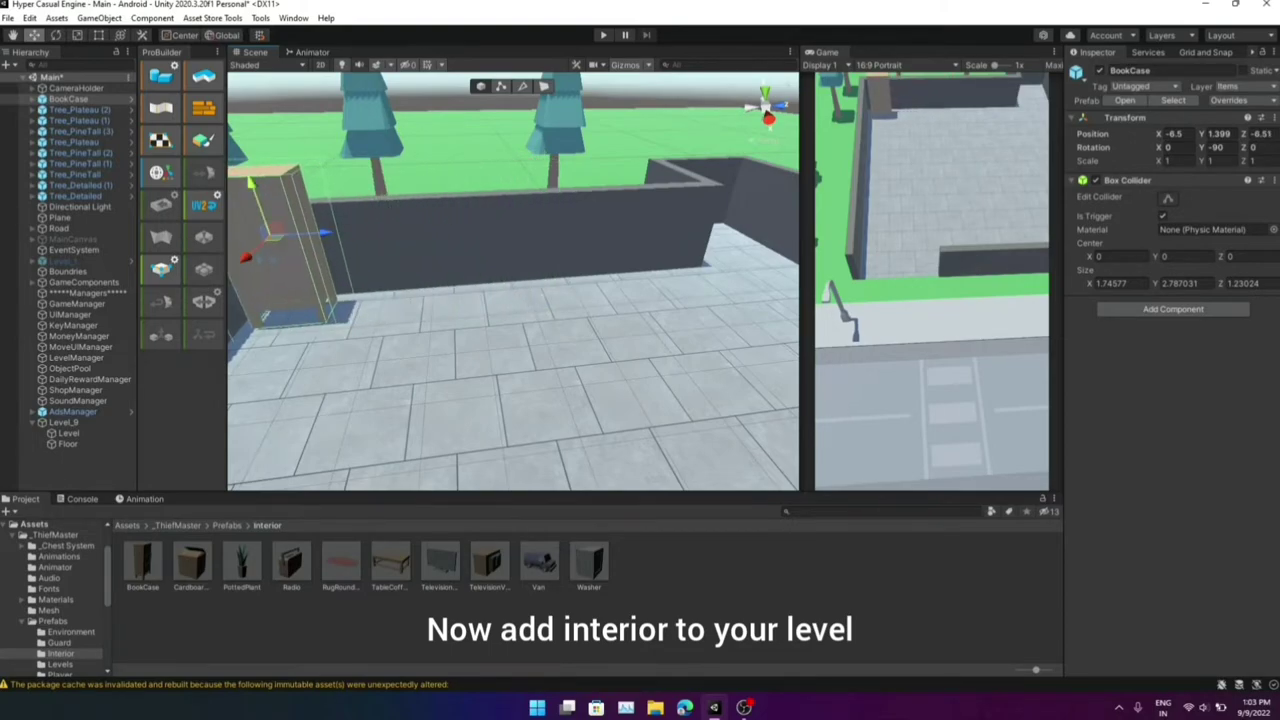
scroll(614, 380, down, 5)
mouse_move(614, 380)
alt+mouse_down()
mouse_move(497, 320)
mouse_move(480, 344)
alt+mouse_up()
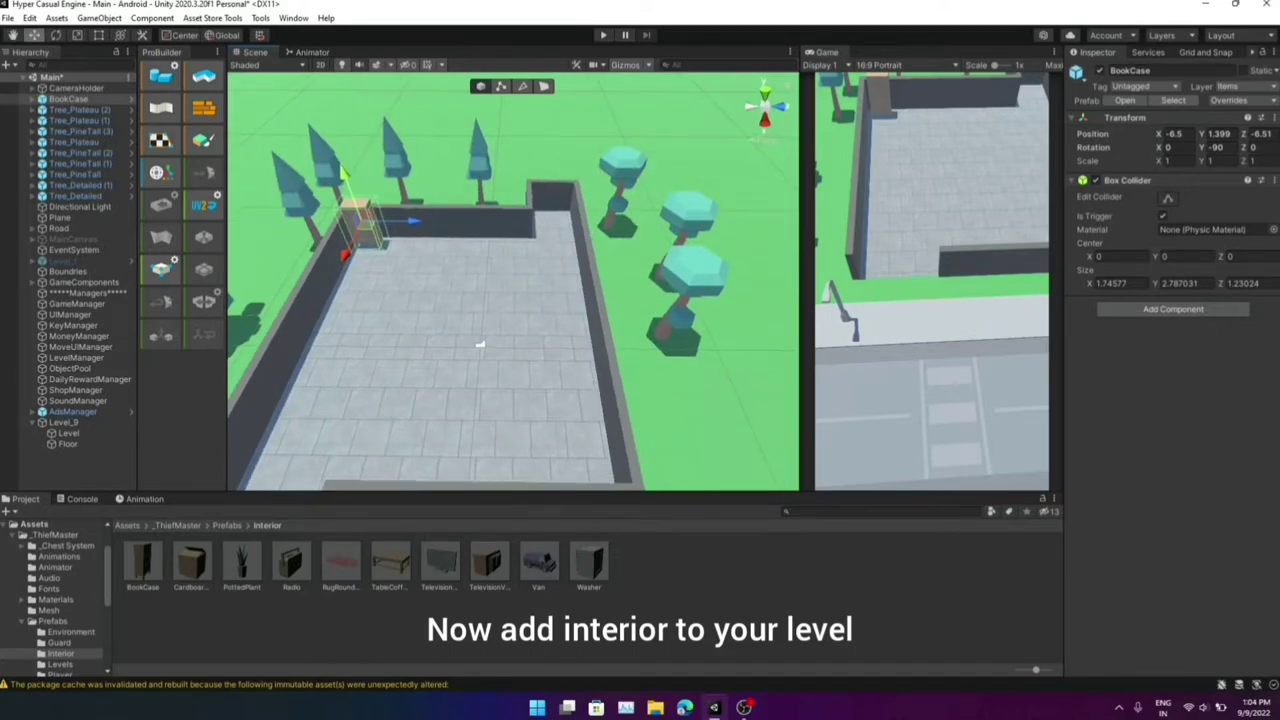
Place a Washer in the far right corner and rotate it to about -90° on Y
drag(588, 562, 555, 205)
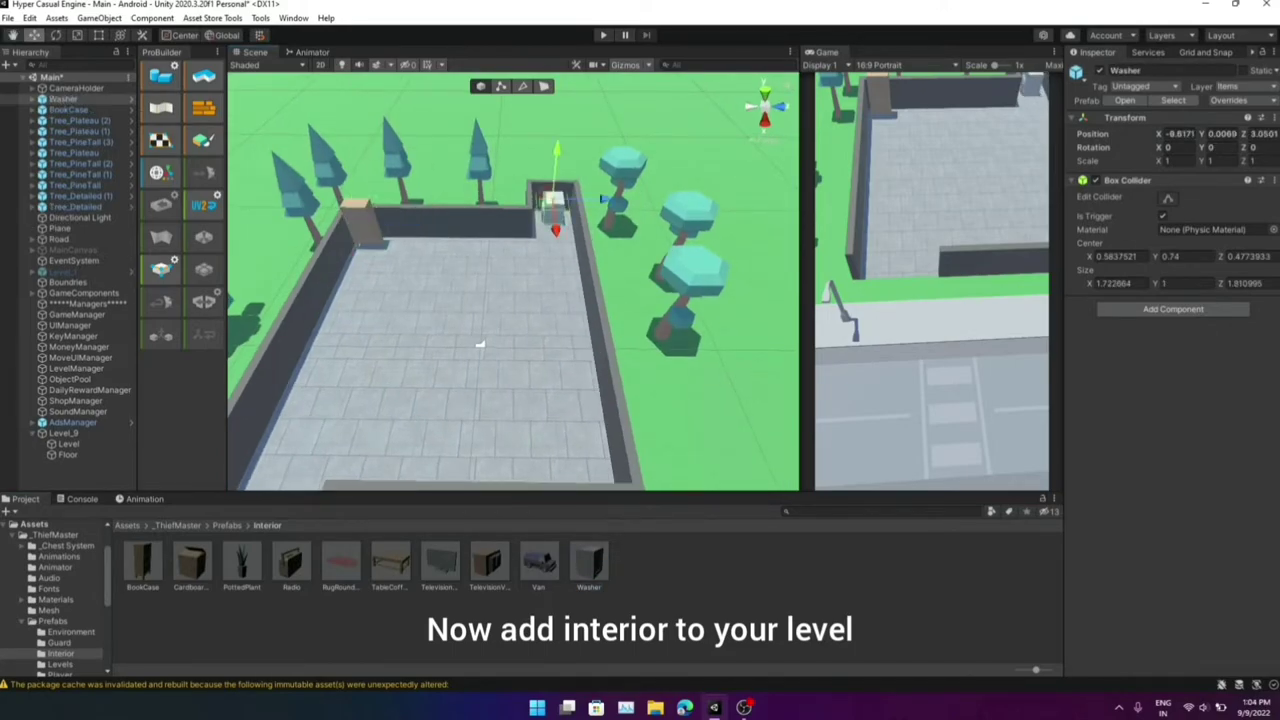
scroll(465, 372, up, 2)
key(f)
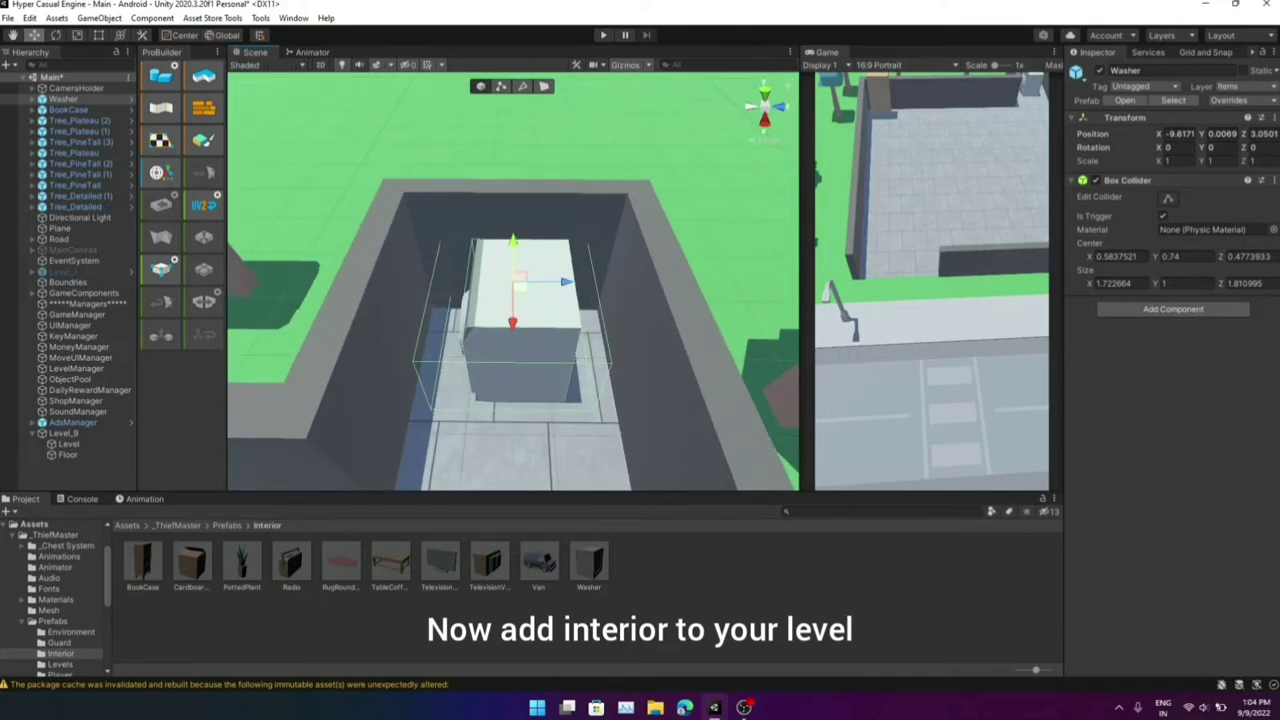
key(e)
drag(470, 300, 570, 300)
scroll(560, 330, down, 10)
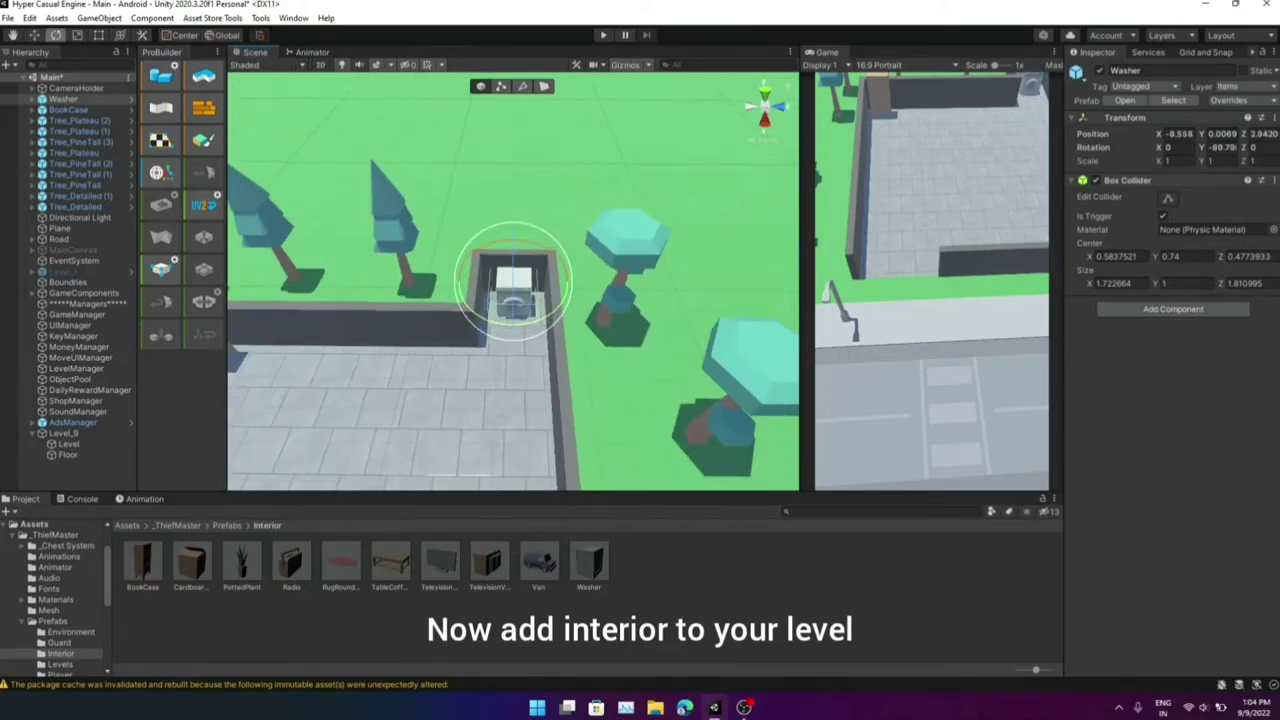
scroll(560, 330, up, 6)
scroll(562, 327, down, 3)
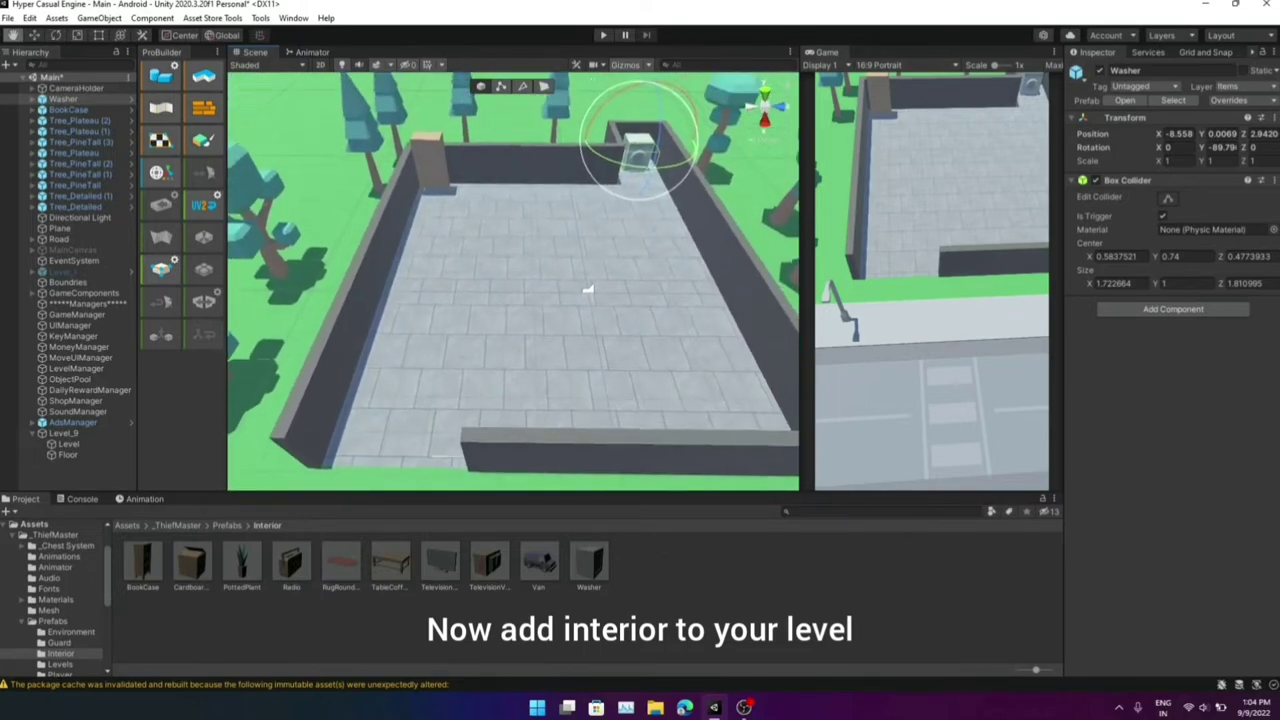
scroll(586, 286, up, 2)
Add a Radio and TelevisionVintage by the right wall, and a TableCoffee with TelevisionModern centrally
mouse_move(291, 565)
mouse_down()
mouse_move(700, 258)
mouse_move(698, 244)
mouse_up()
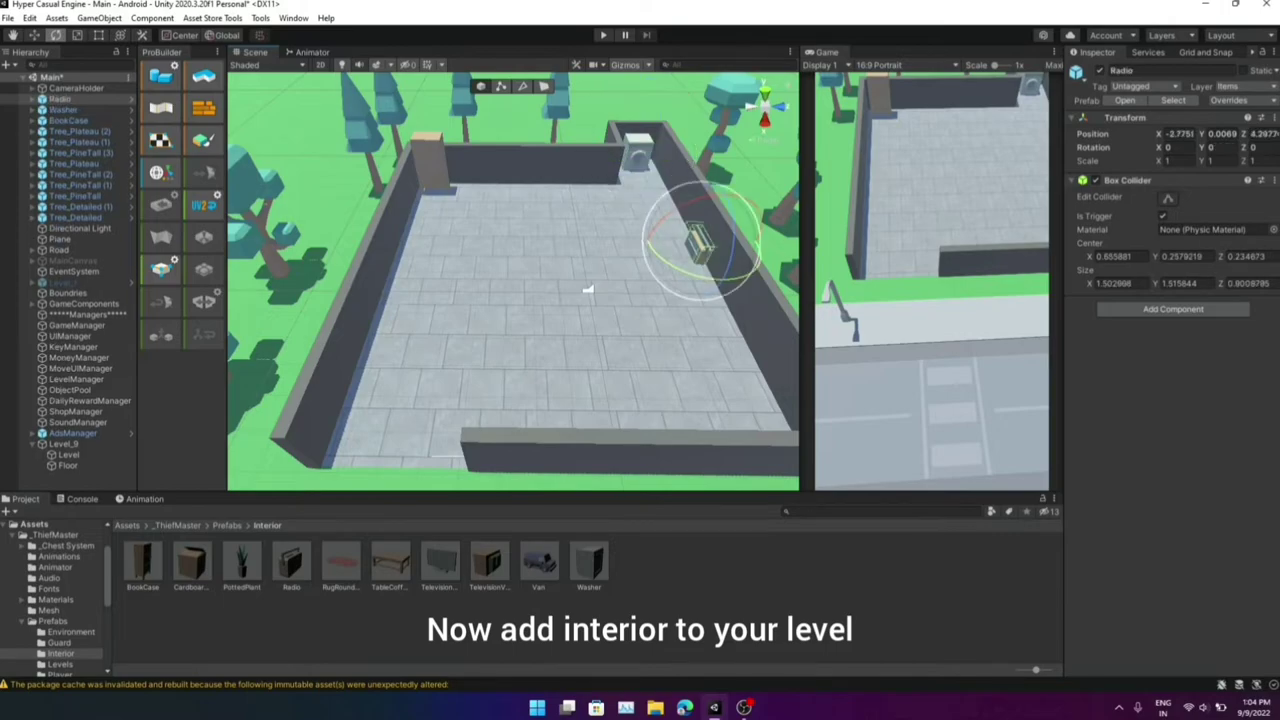
drag(489, 562, 752, 366)
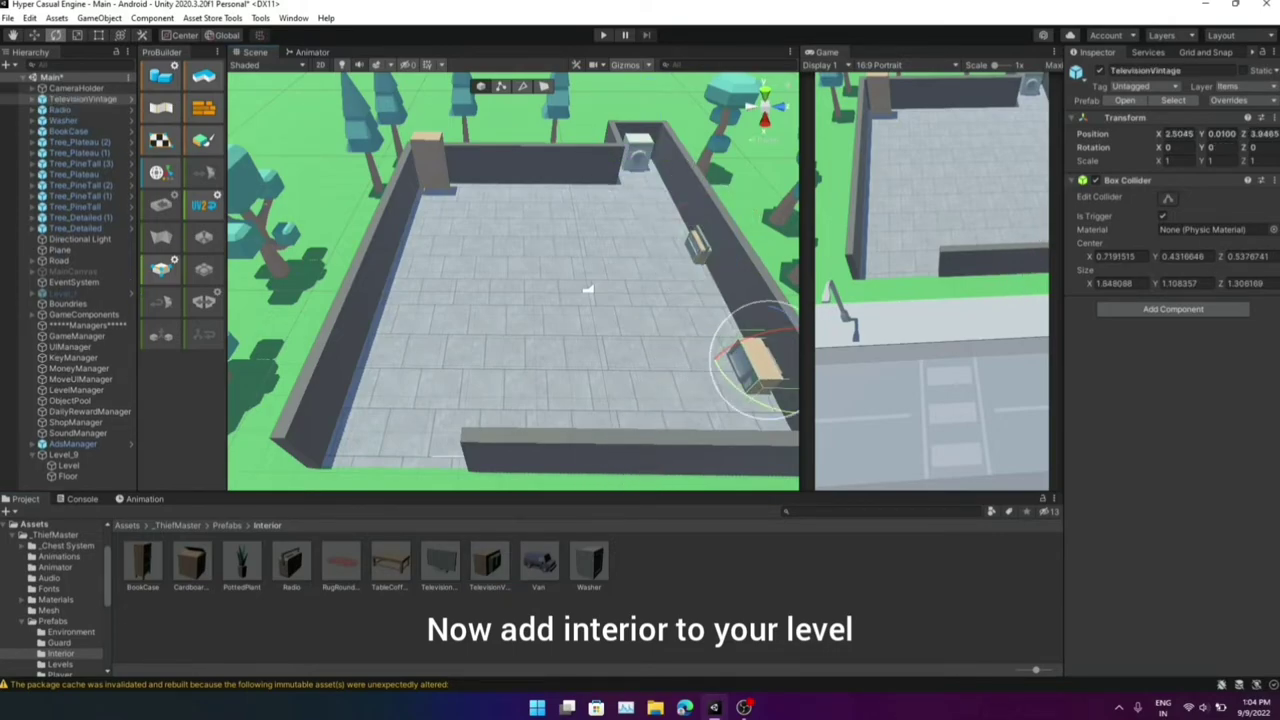
drag(390, 562, 553, 280)
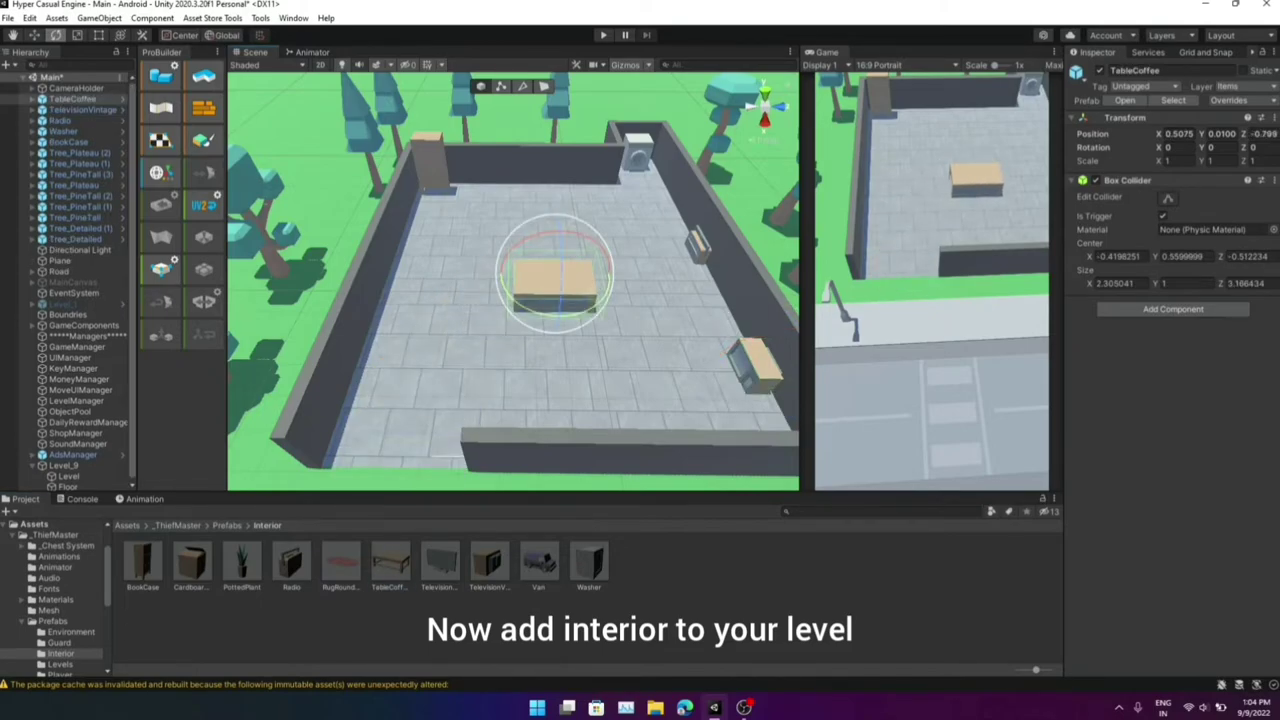
drag(440, 562, 556, 262)
Add two PottedPlant prefabs along the left wall
drag(240, 562, 400, 256)
drag(240, 562, 358, 372)
scroll(358, 372, down, 3)
scroll(358, 372, down, 1)
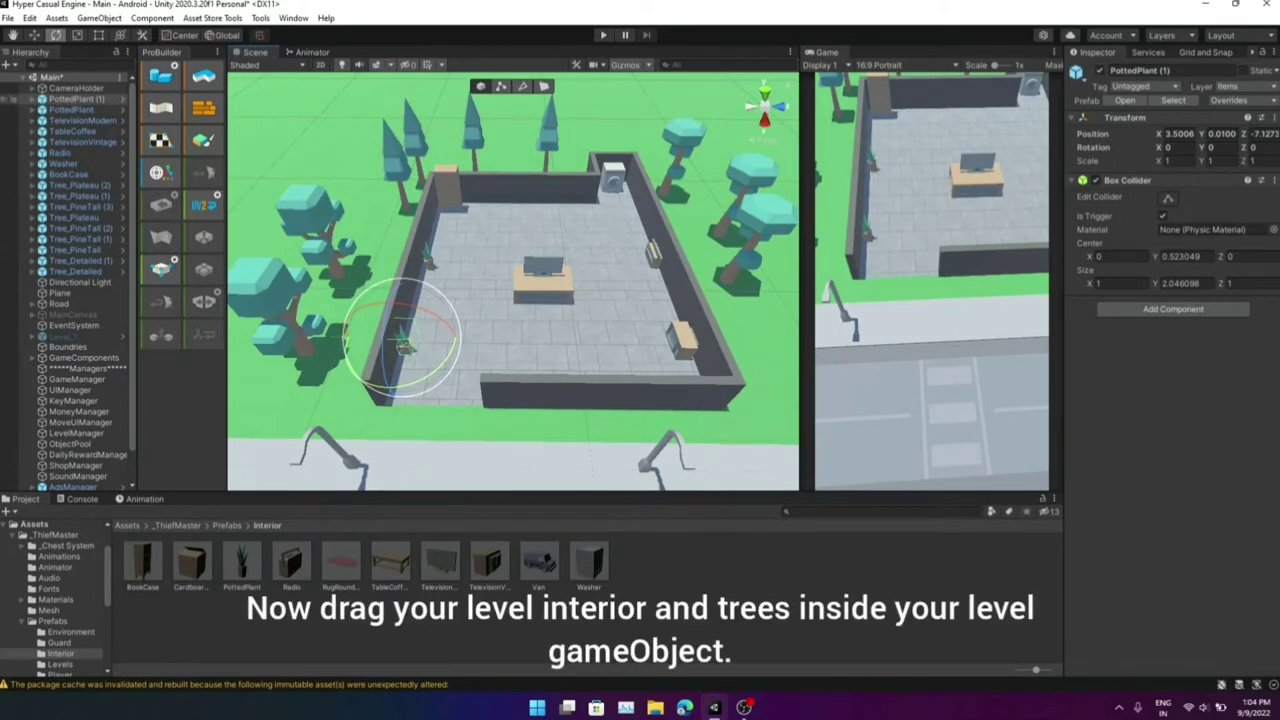
Parent the furniture, from the newest potted plant down to BookCase, under Level_9
click(14, 100)
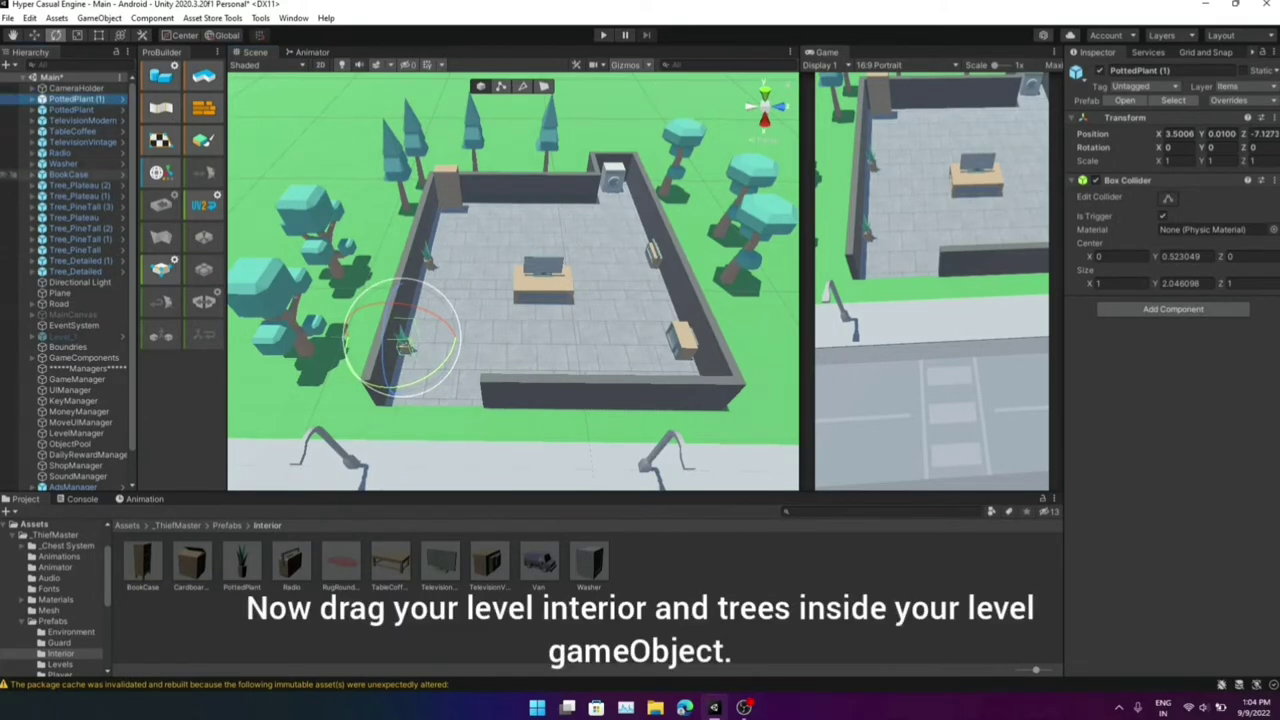
shift+click(15, 174)
scroll(68, 280, down, 1)
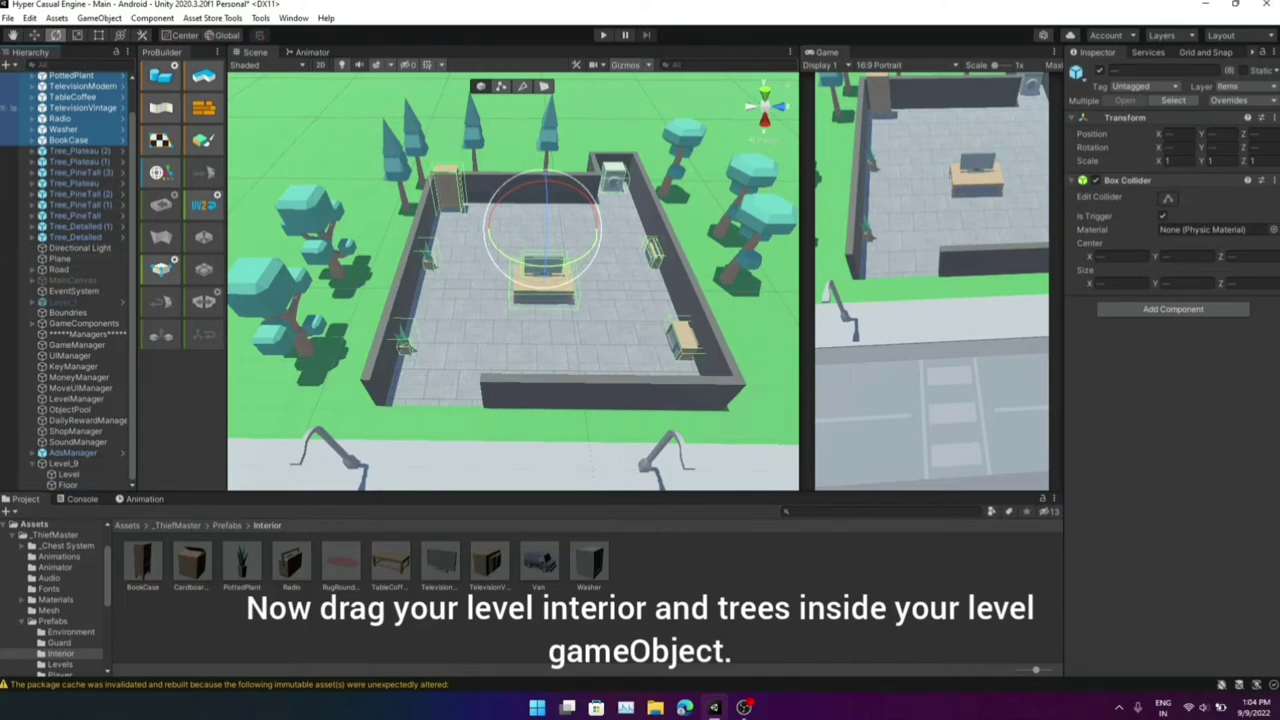
mouse_move(116, 377)
mouse_down()
mouse_move(34, 422)
mouse_move(68, 474)
mouse_up()
Parent the whole block of Tree objects under Level_9
scroll(68, 280, up, 1)
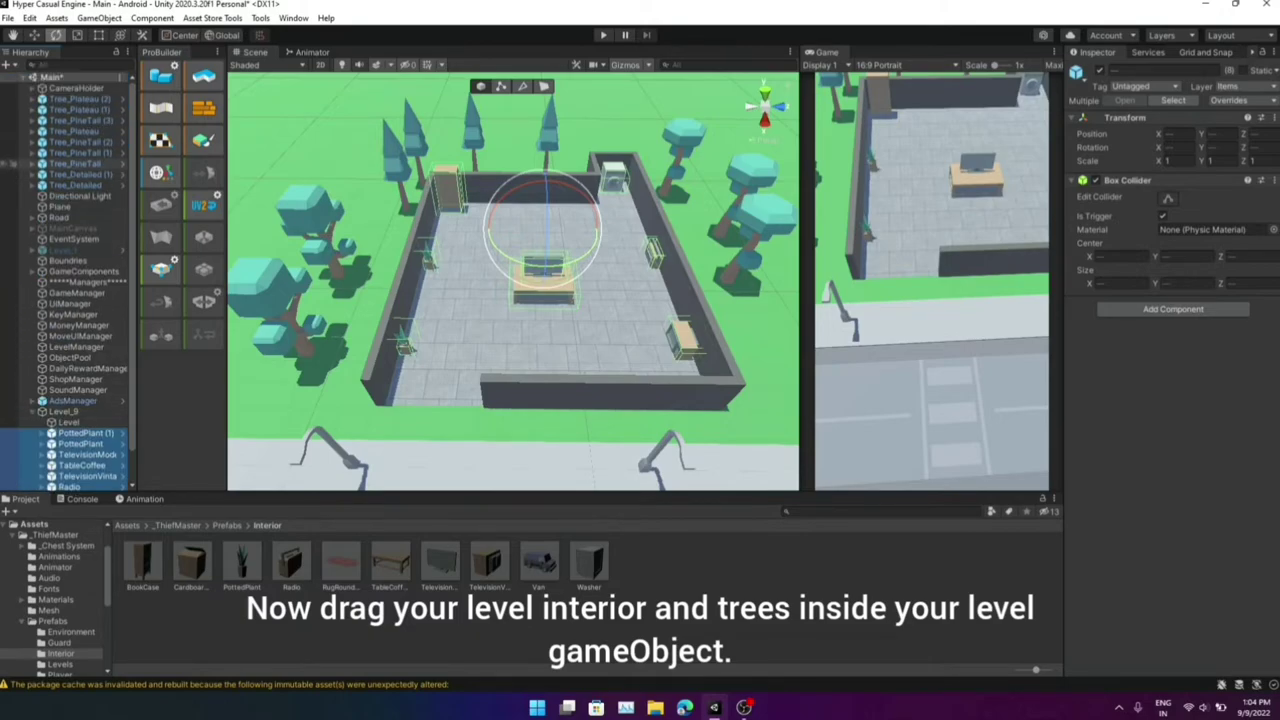
click(80, 99)
shift+click(40, 186)
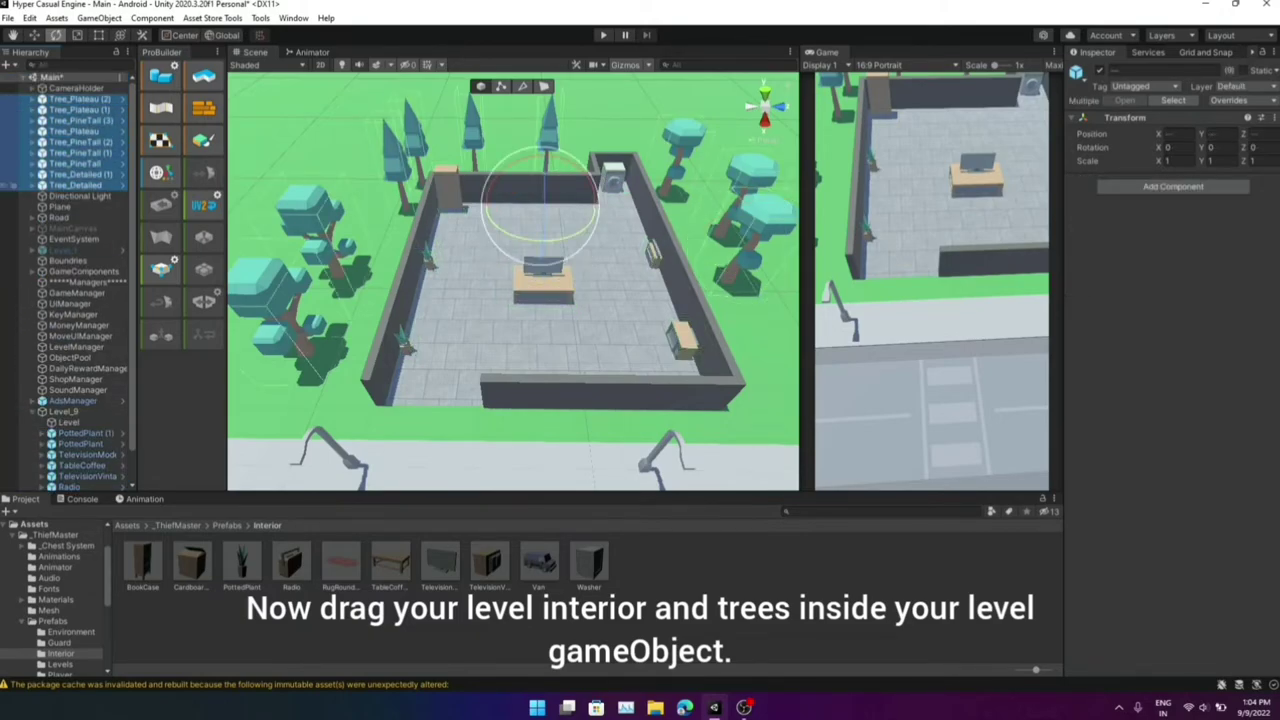
drag(80, 150, 63, 280)
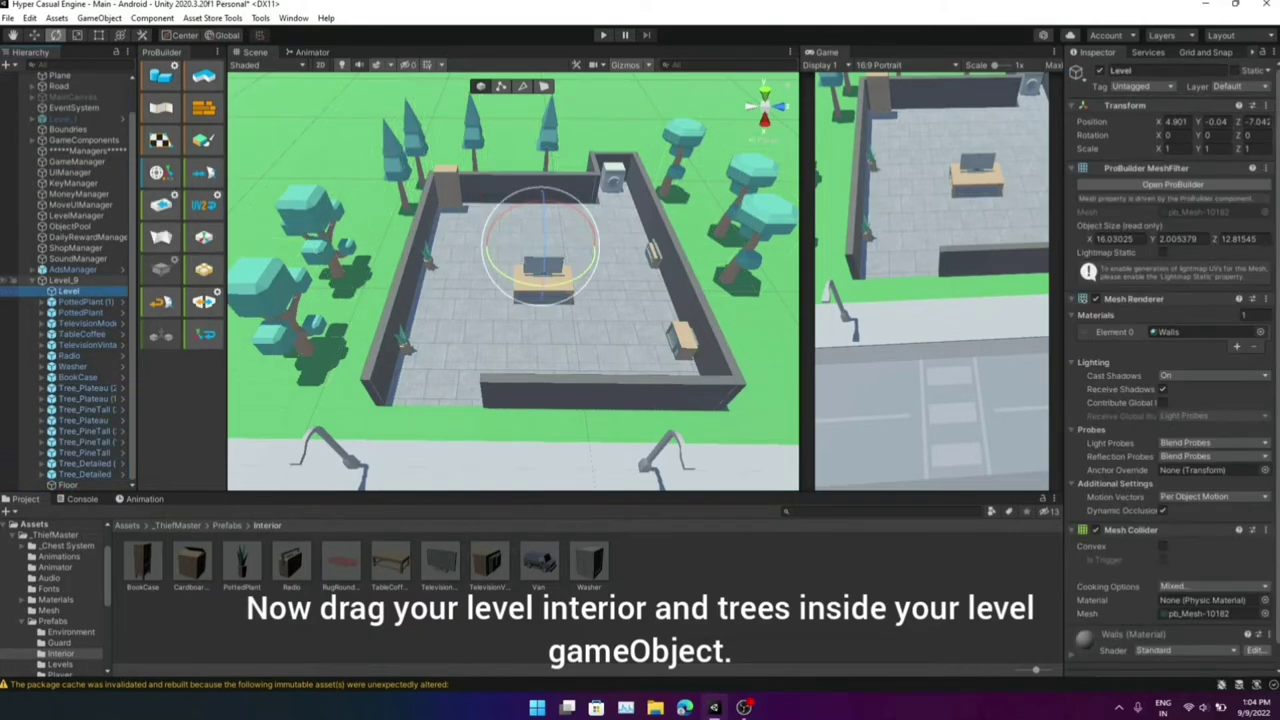
Create an empty child object of Level_9 named Trees
right_click(82, 281)
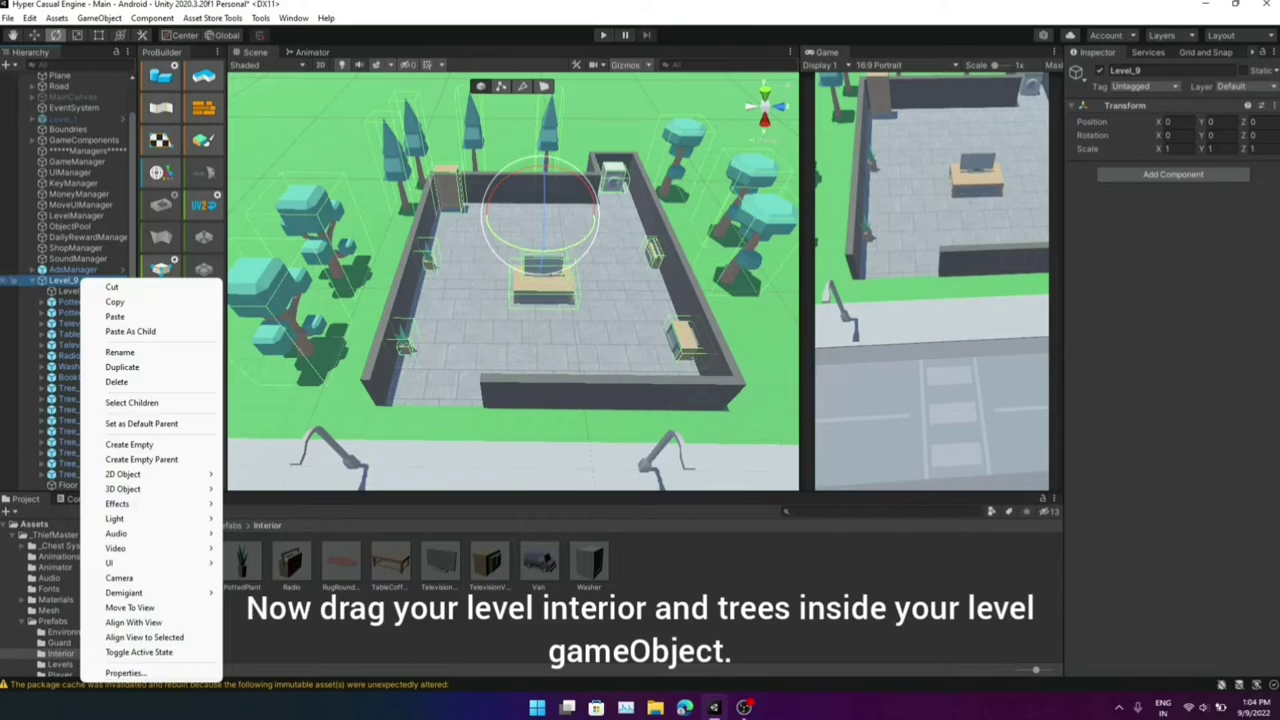
click(129, 444)
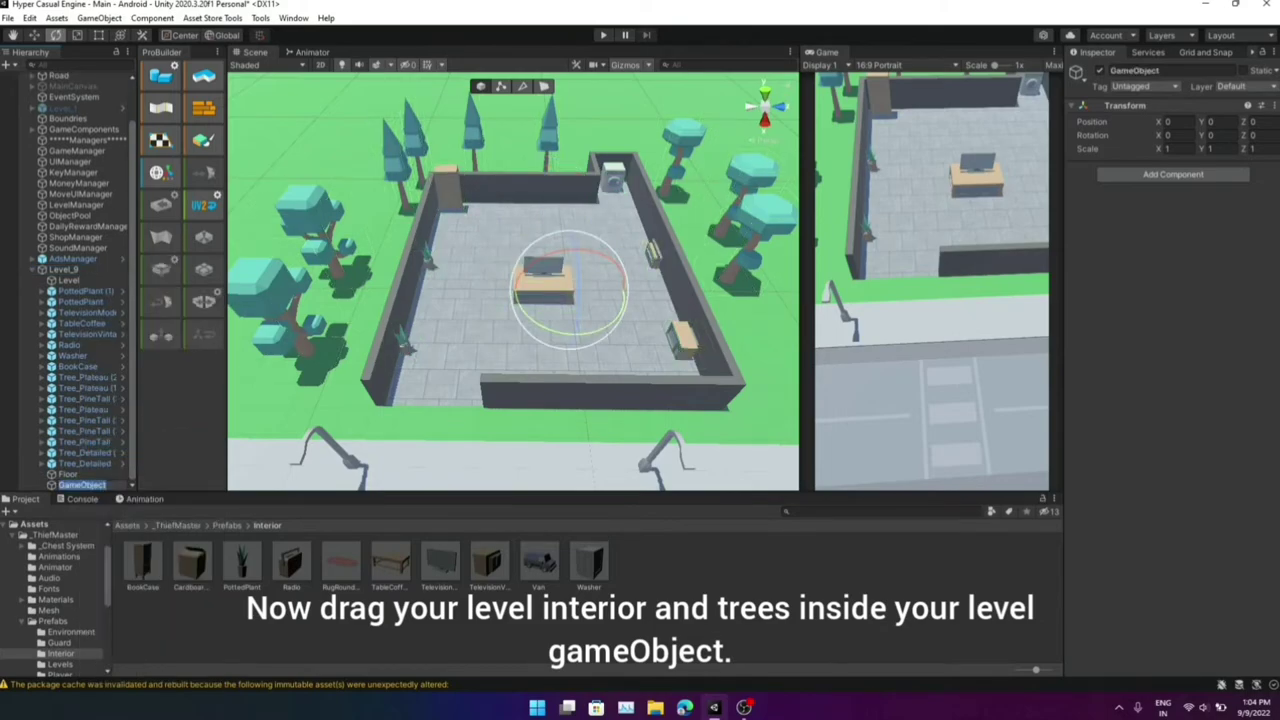
click(1134, 70)
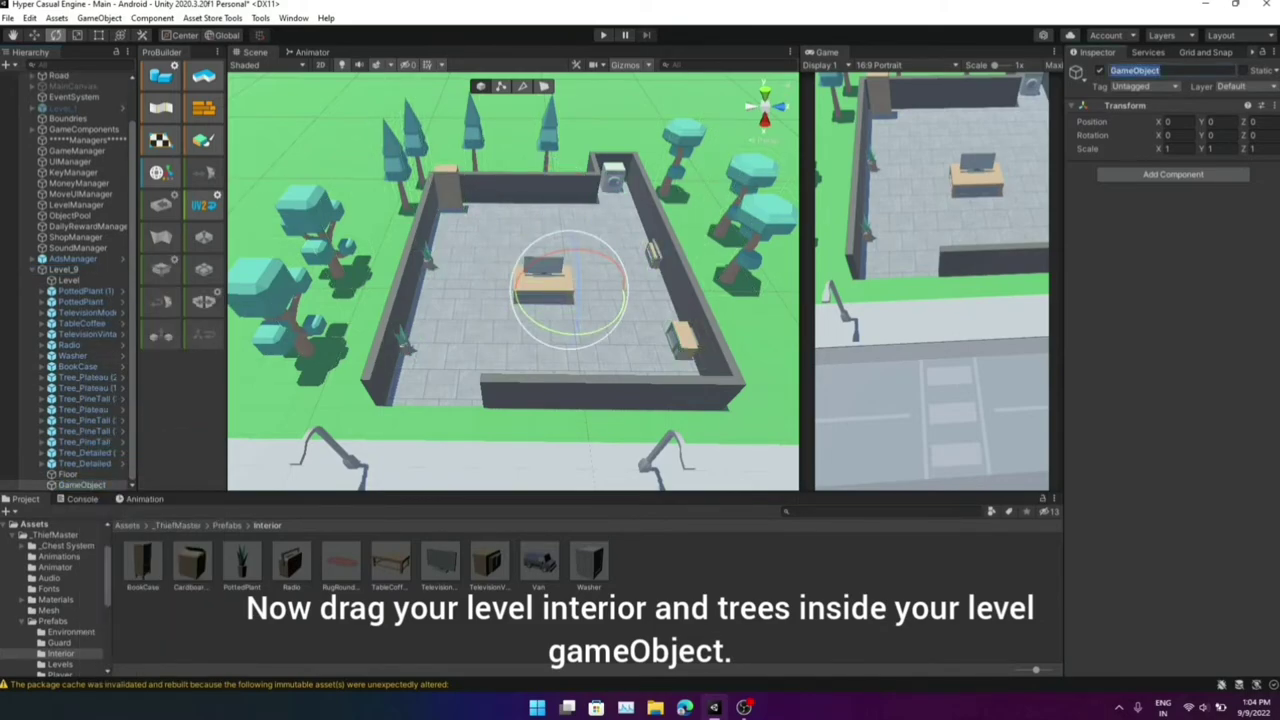
text(Trees)
Move all the tree objects into the Trees group and collapse it
click(20, 377)
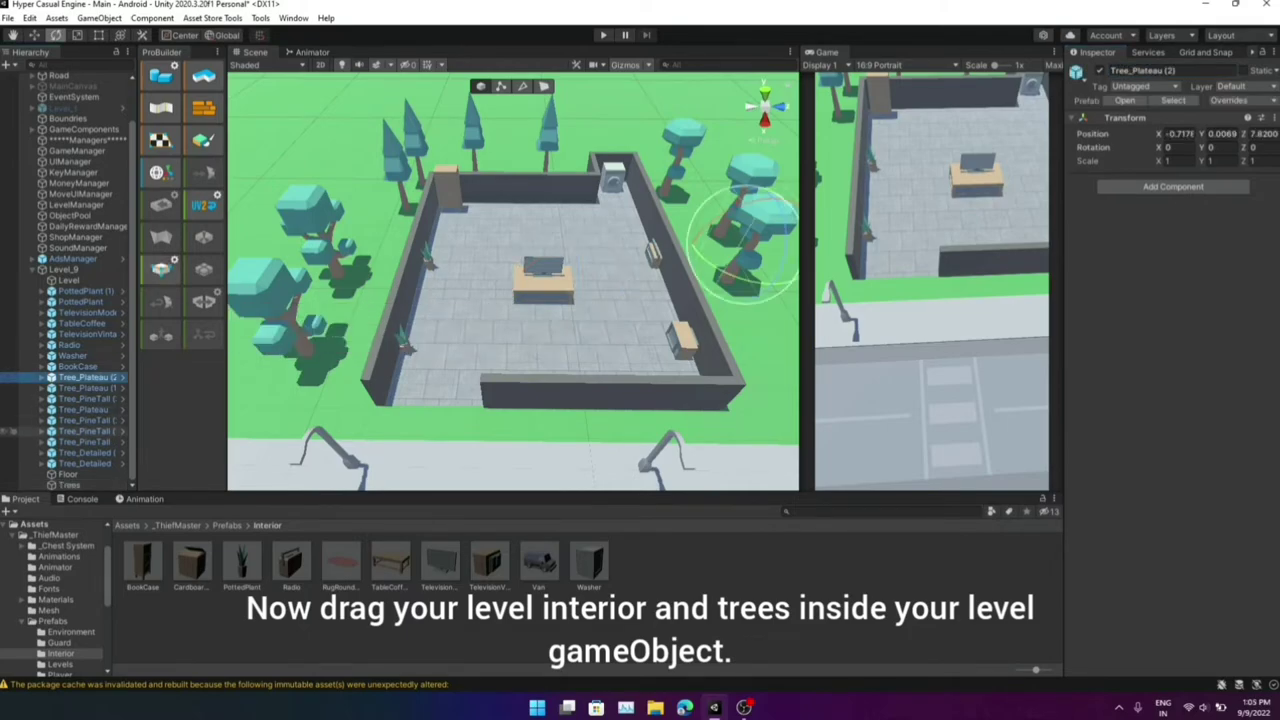
shift+click(15, 463)
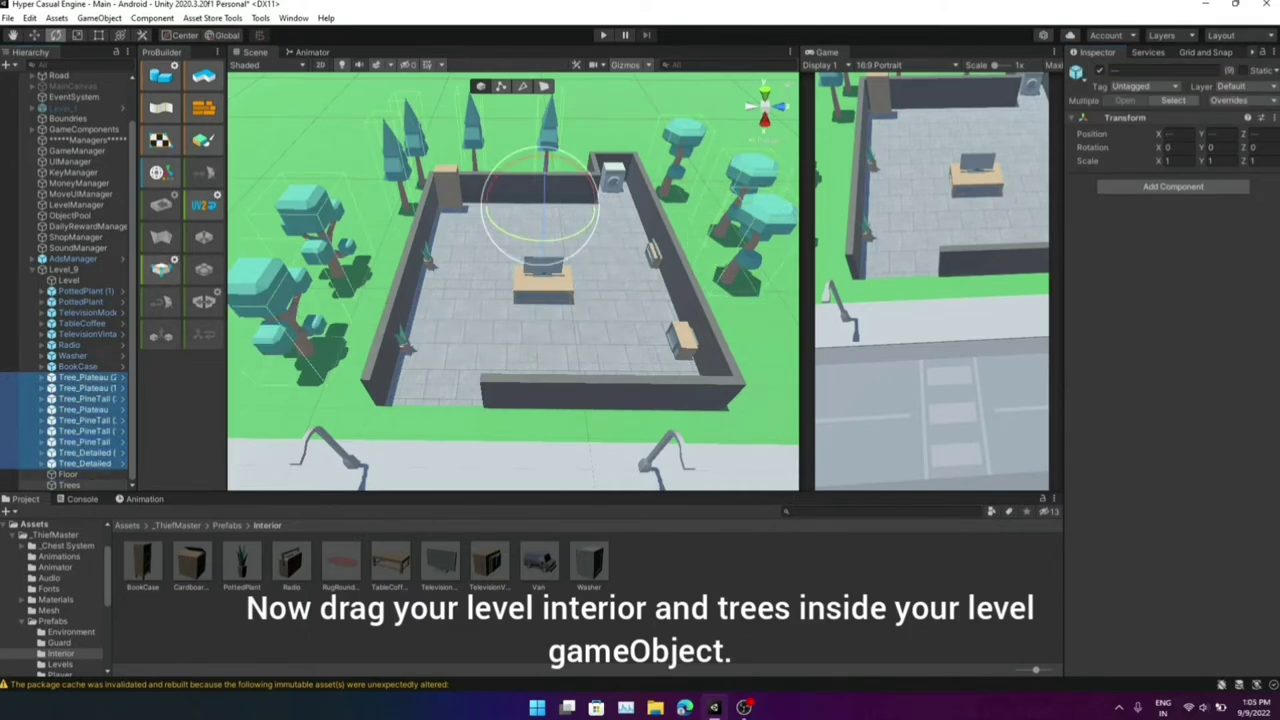
drag(85, 420, 68, 484)
scroll(12, 389, up, 2)
click(41, 433)
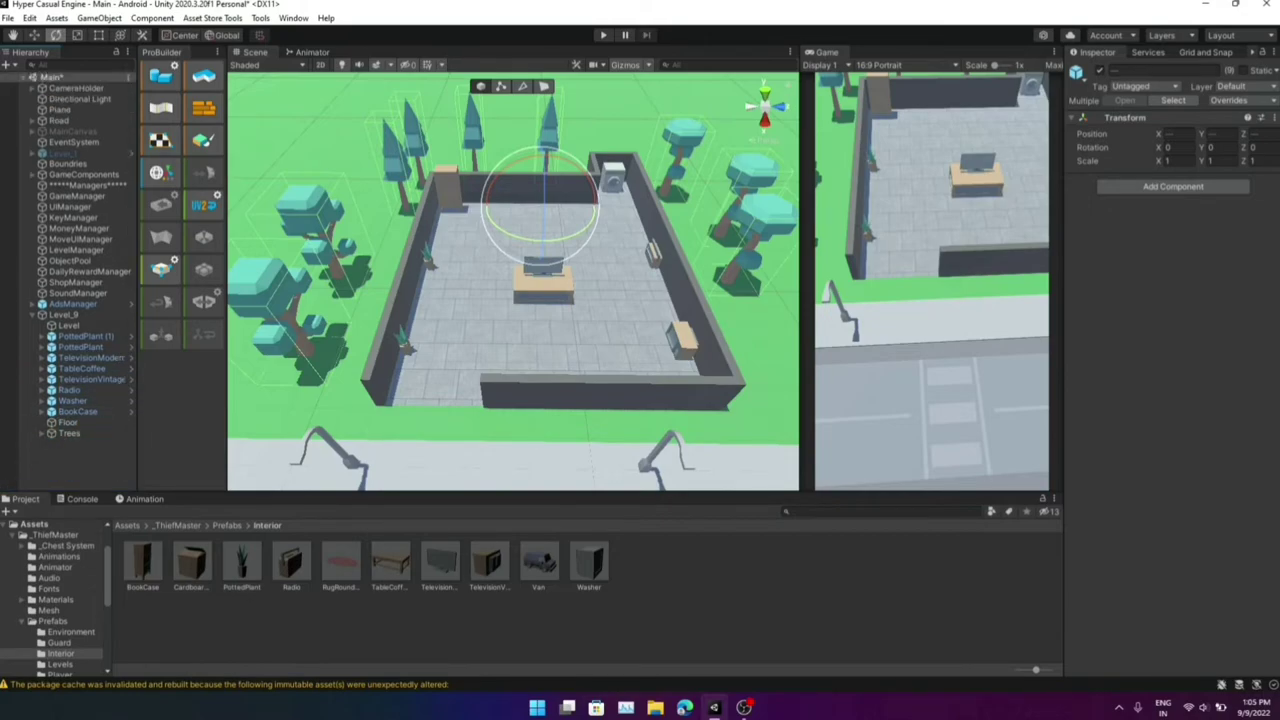
click(70, 470)
Browse the Project window to the Prefabs/Guard folder
scroll(513, 280, down, 3)
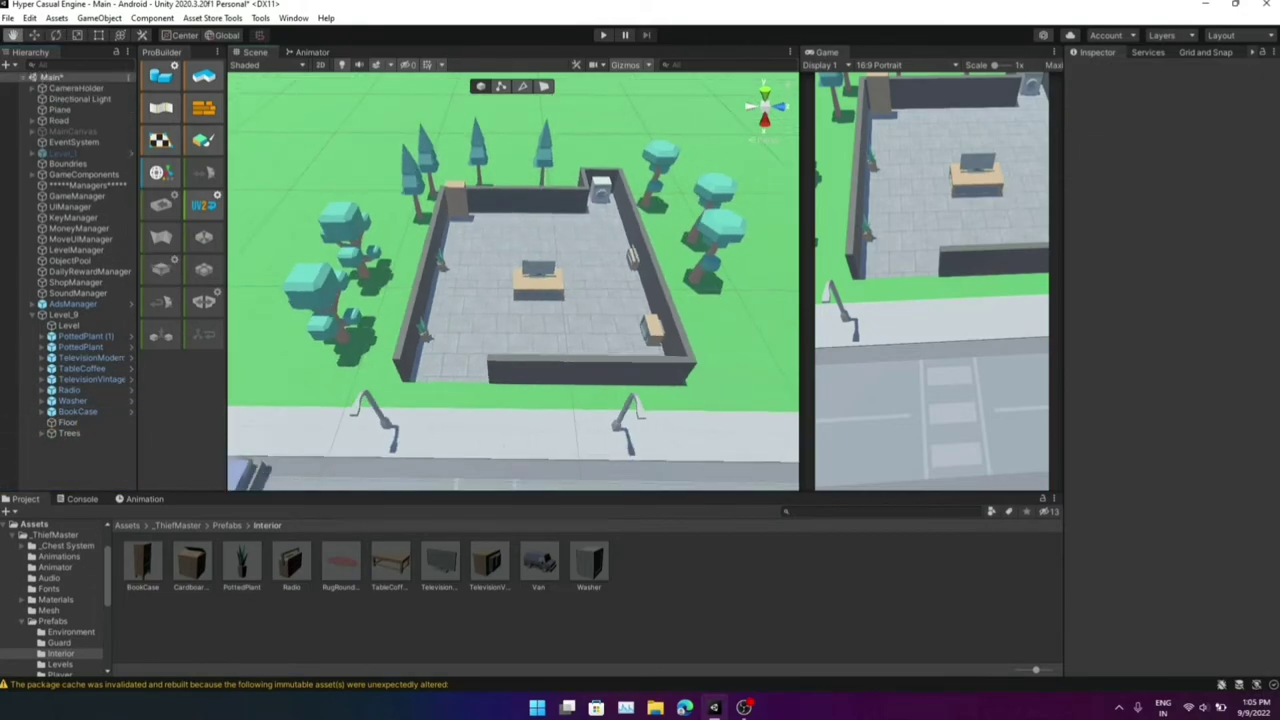
scroll(513, 280, down, 1)
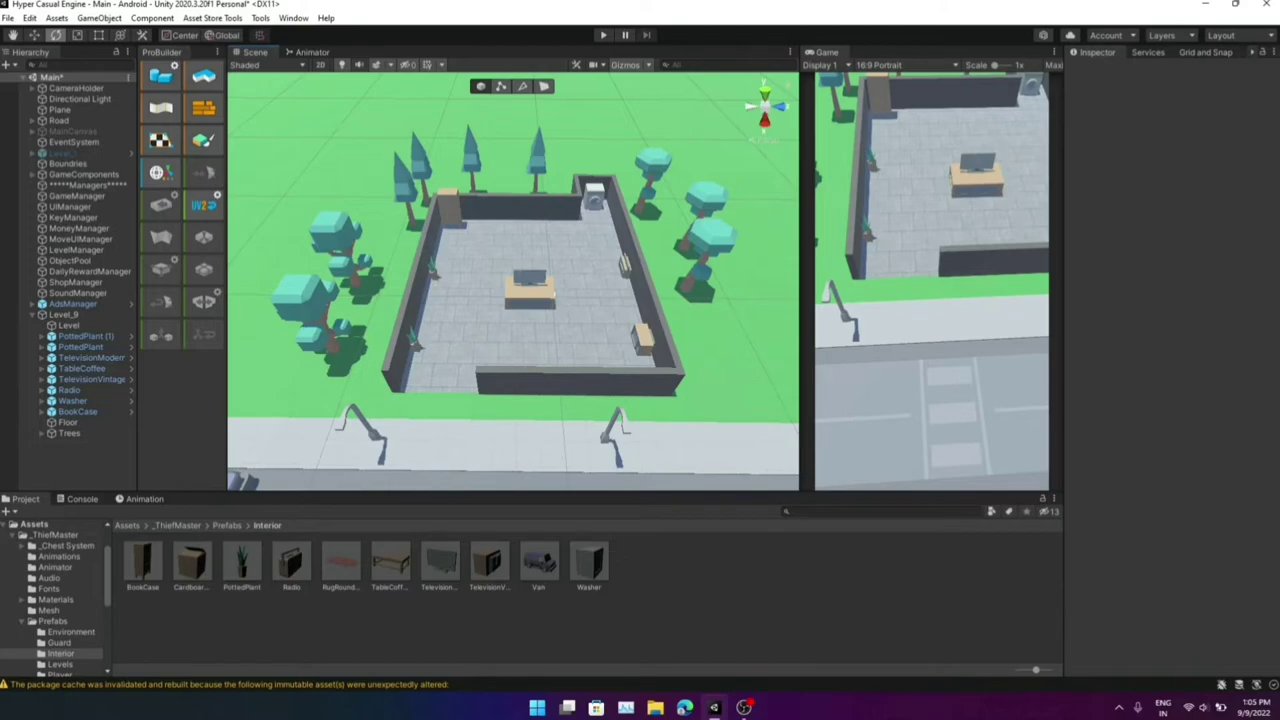
click(52, 621)
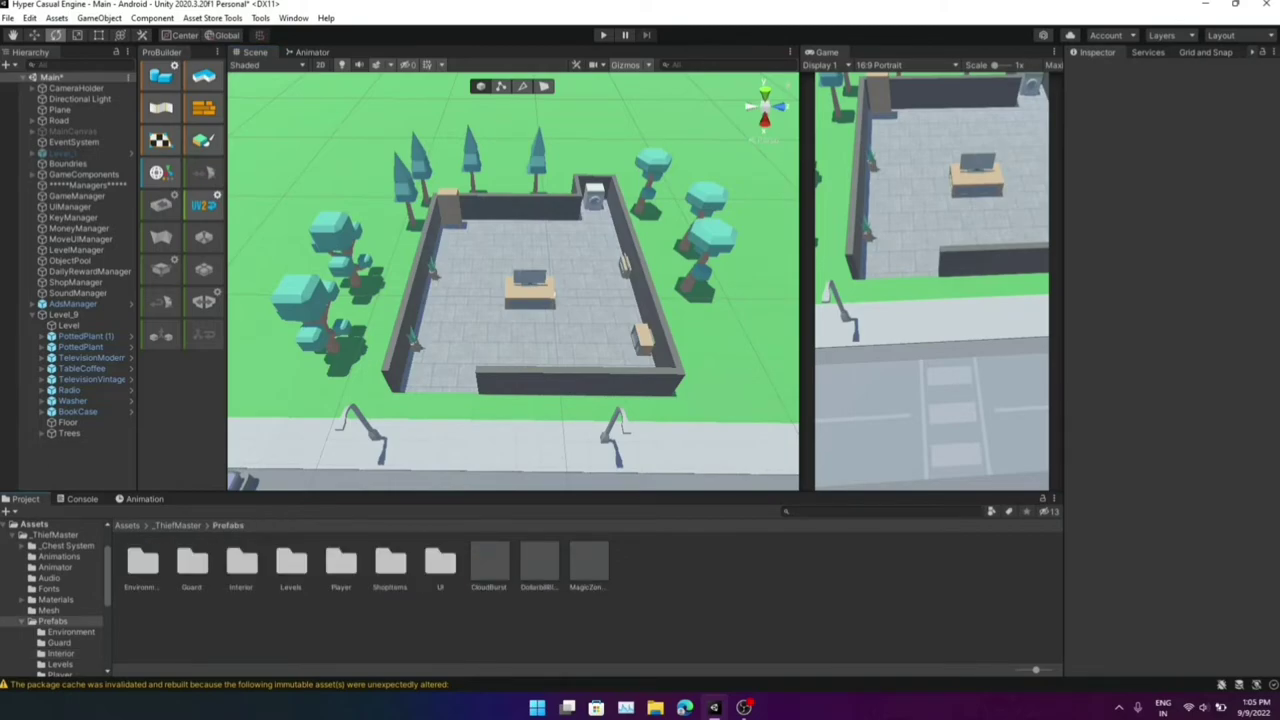
click(59, 642)
Place two Enemy guards in the room and set the second one's Y rotation to -180
drag(142, 562, 467, 245)
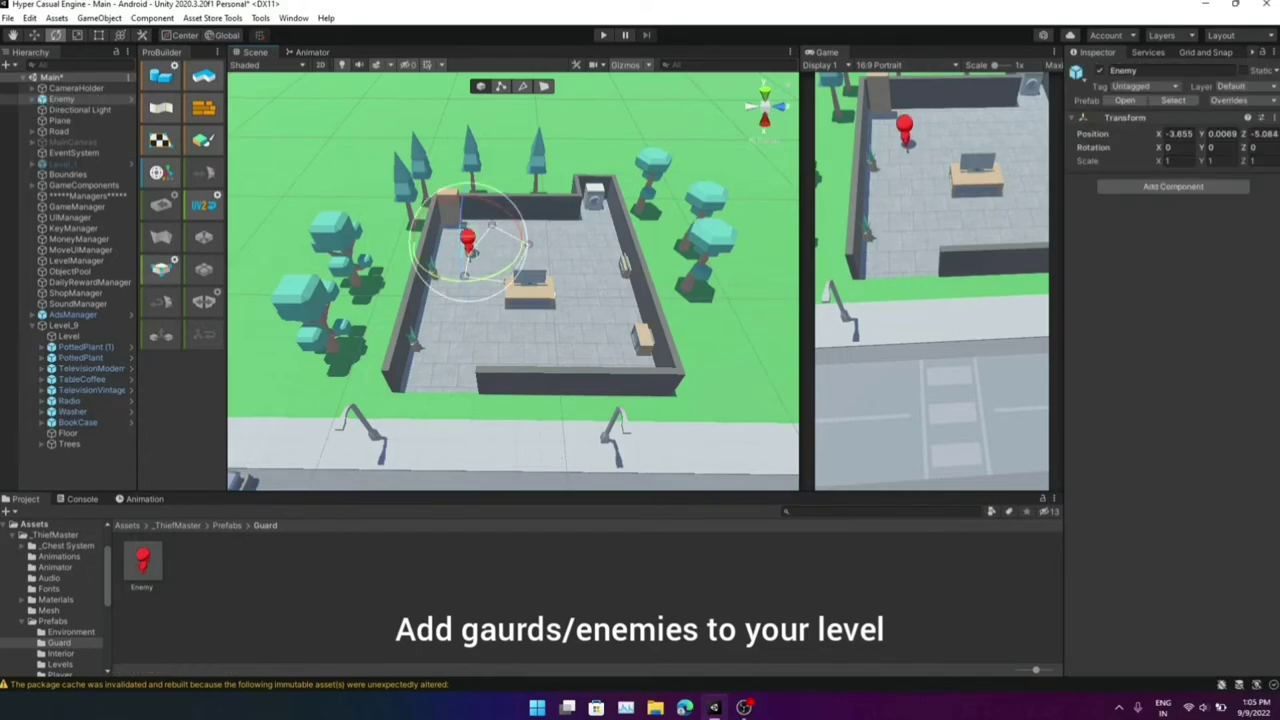
drag(142, 562, 582, 320)
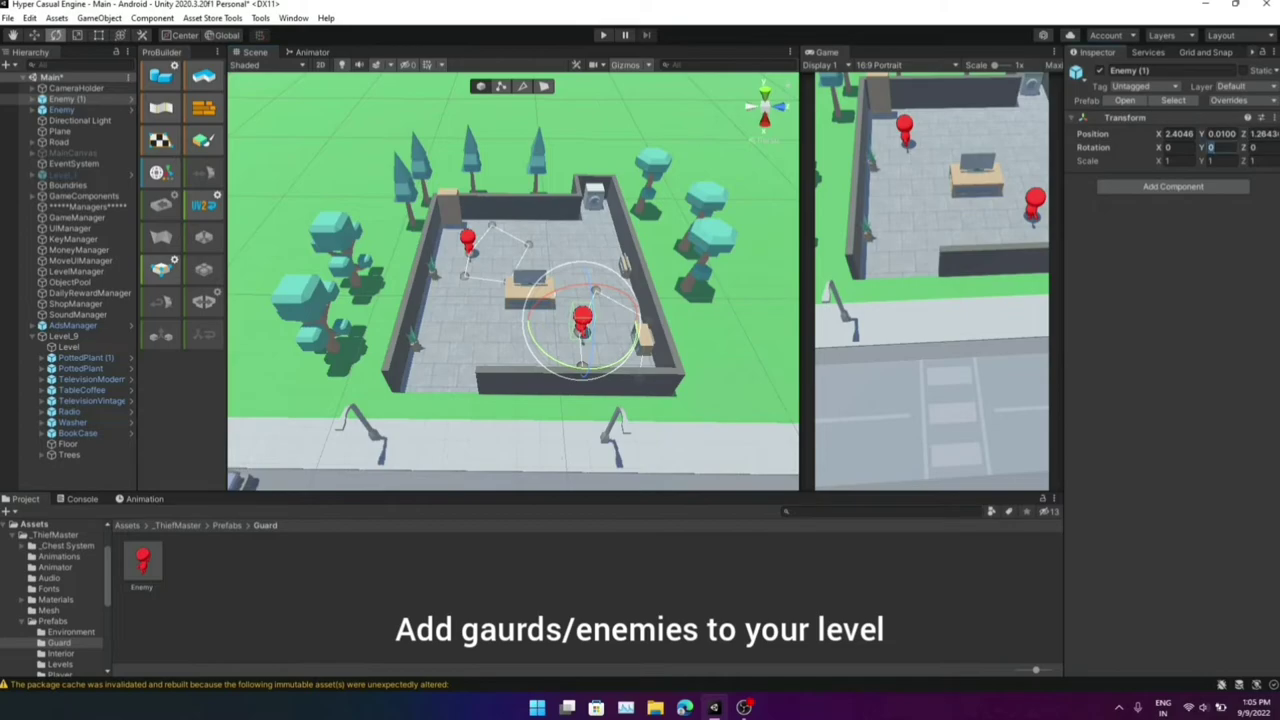
text(-90)
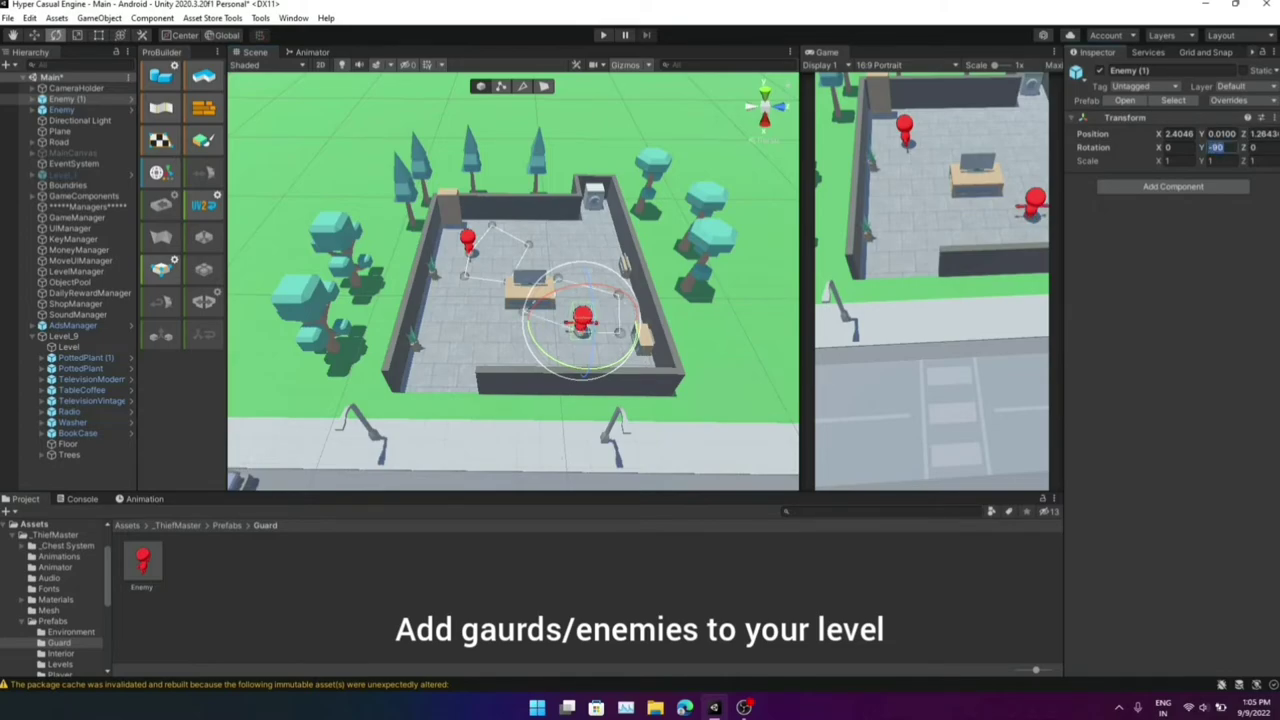
text(-180)
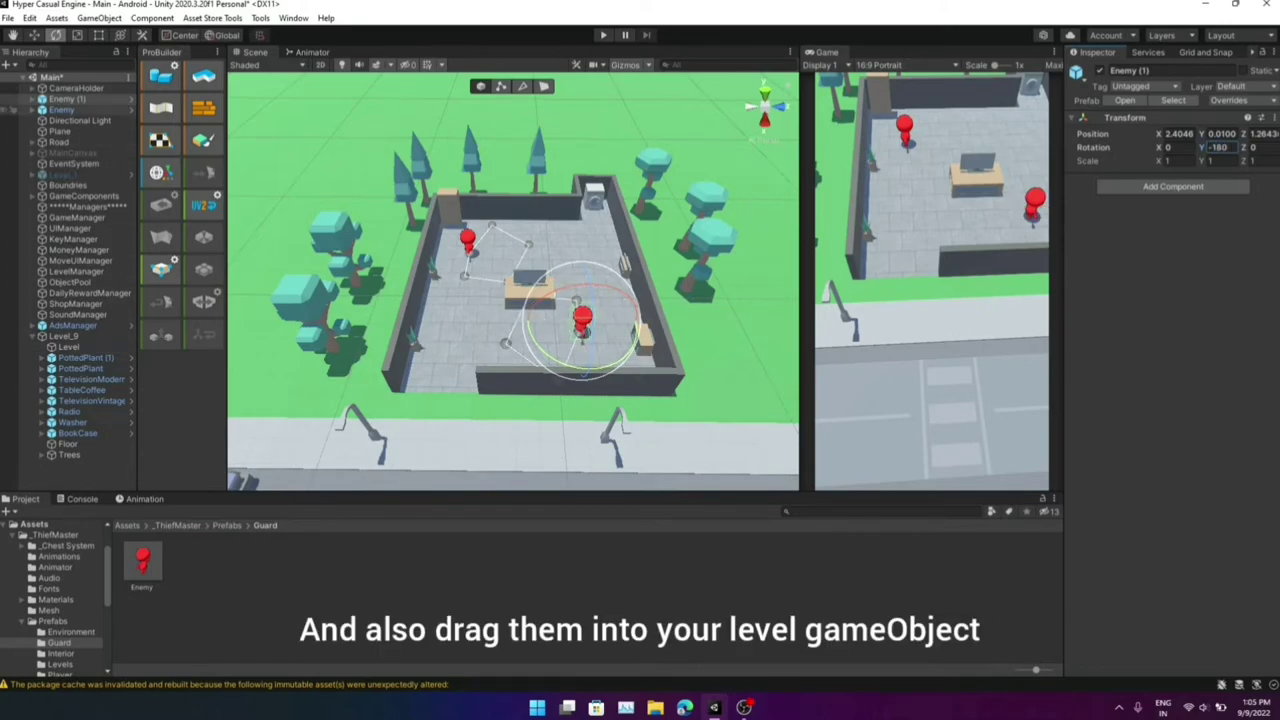
Nest both Enemy guards under Level_9 and frame Enemy (1) in the view
ctrl+click(62, 109)
drag(62, 104, 40, 351)
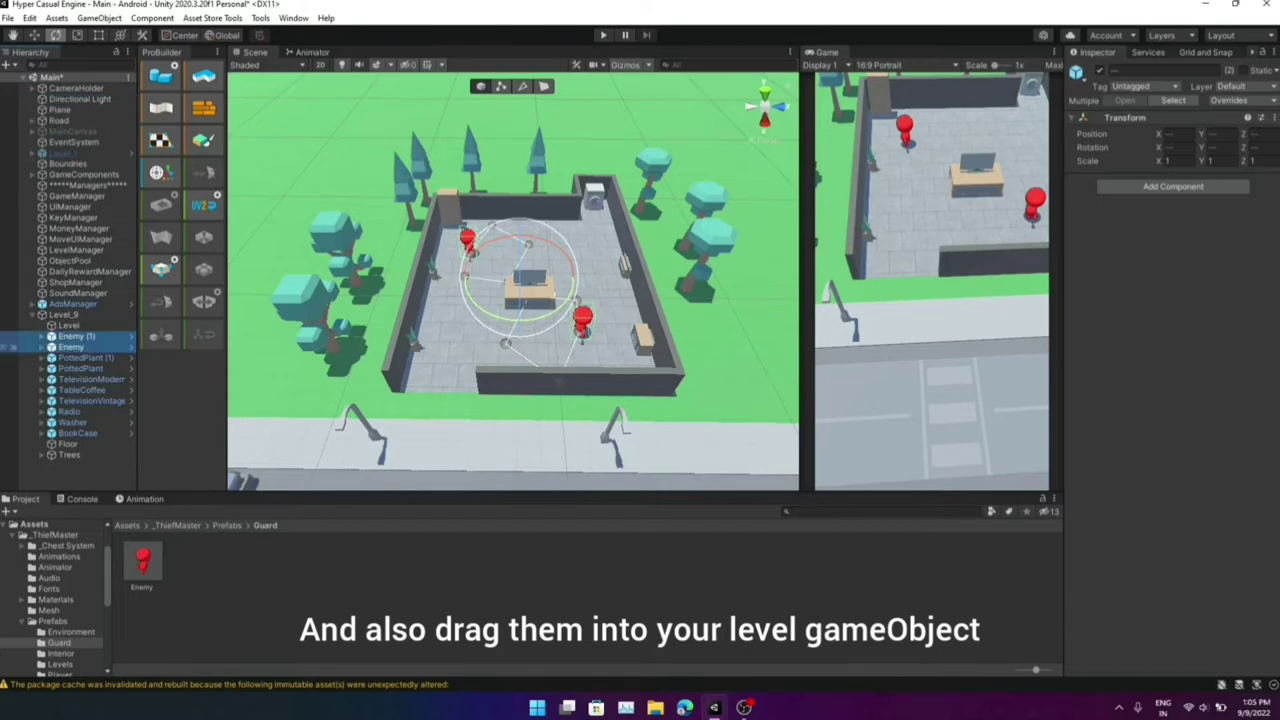
double_click(76, 336)
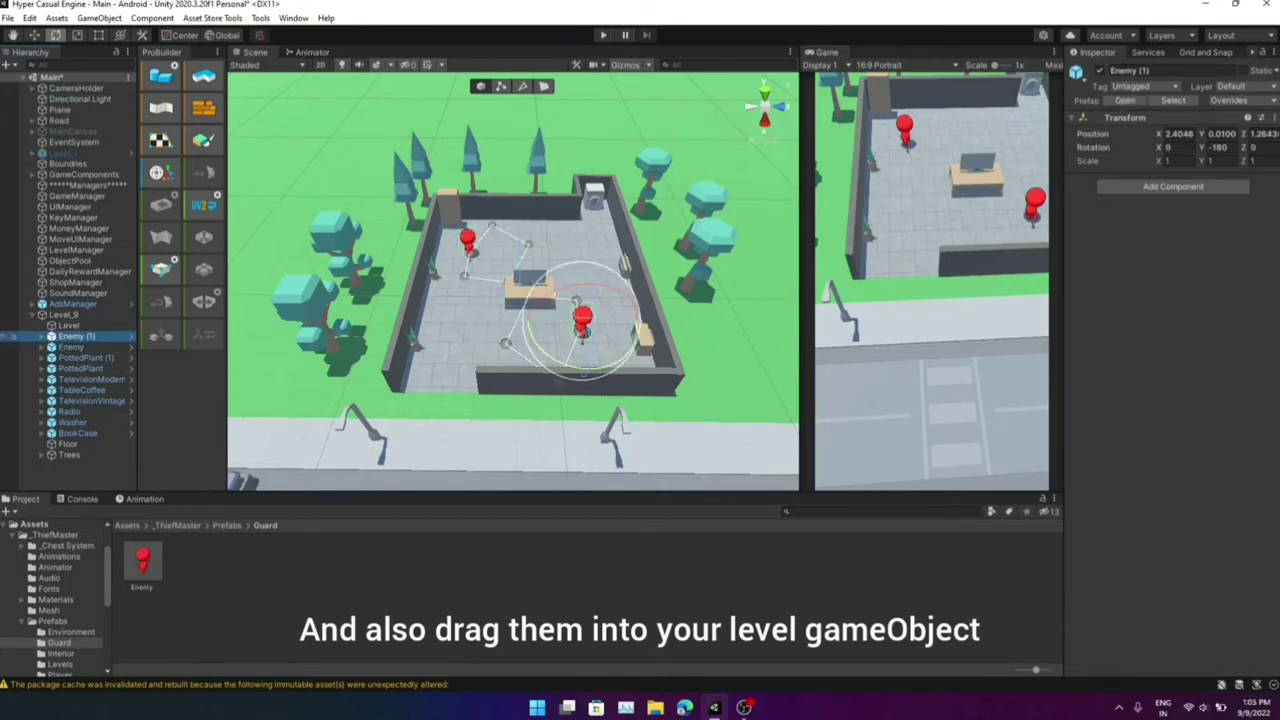
Expand Enemy (1)'s Path and shift Waypoint (2) slightly to the left
click(43, 336)
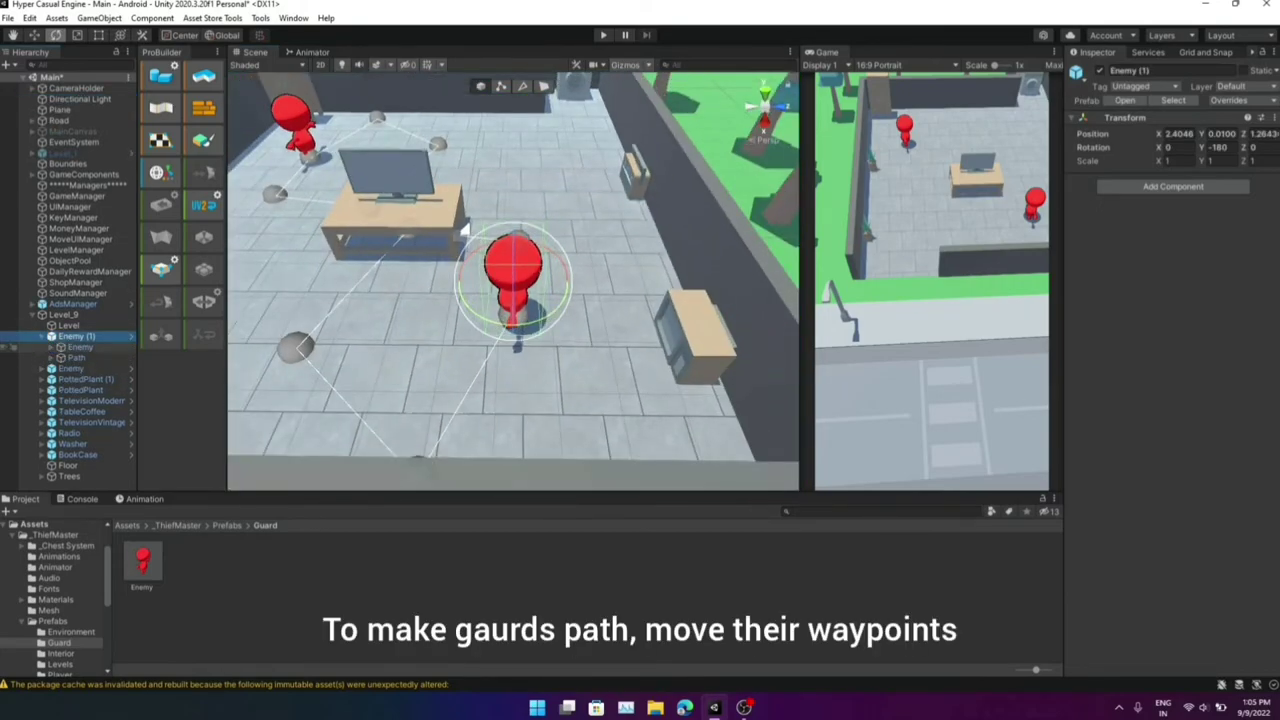
click(56, 357)
double_click(100, 368)
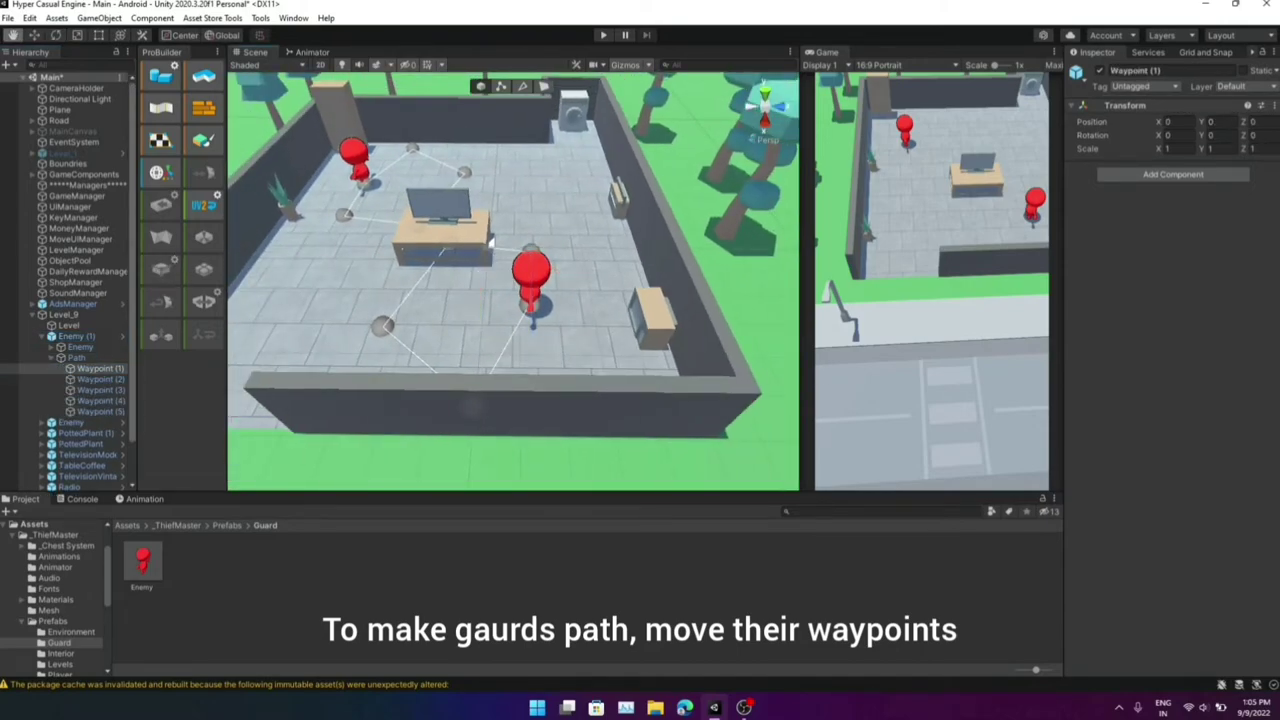
click(10, 380)
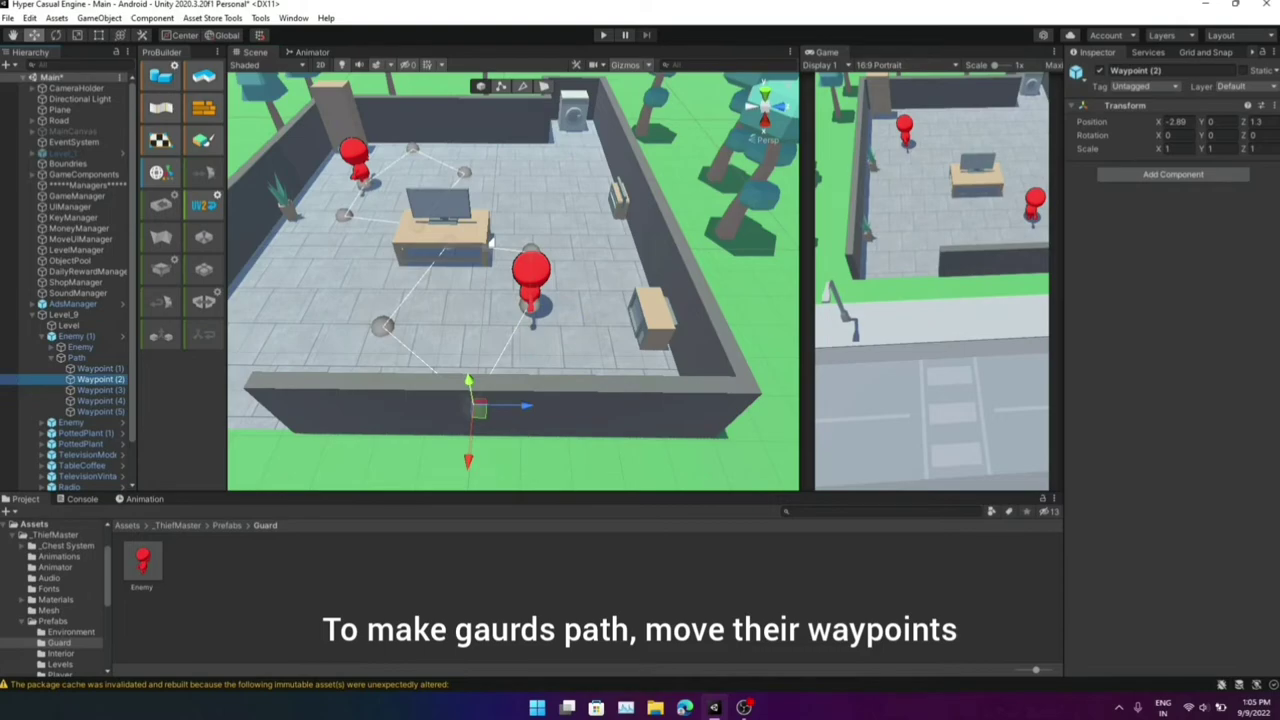
key(f)
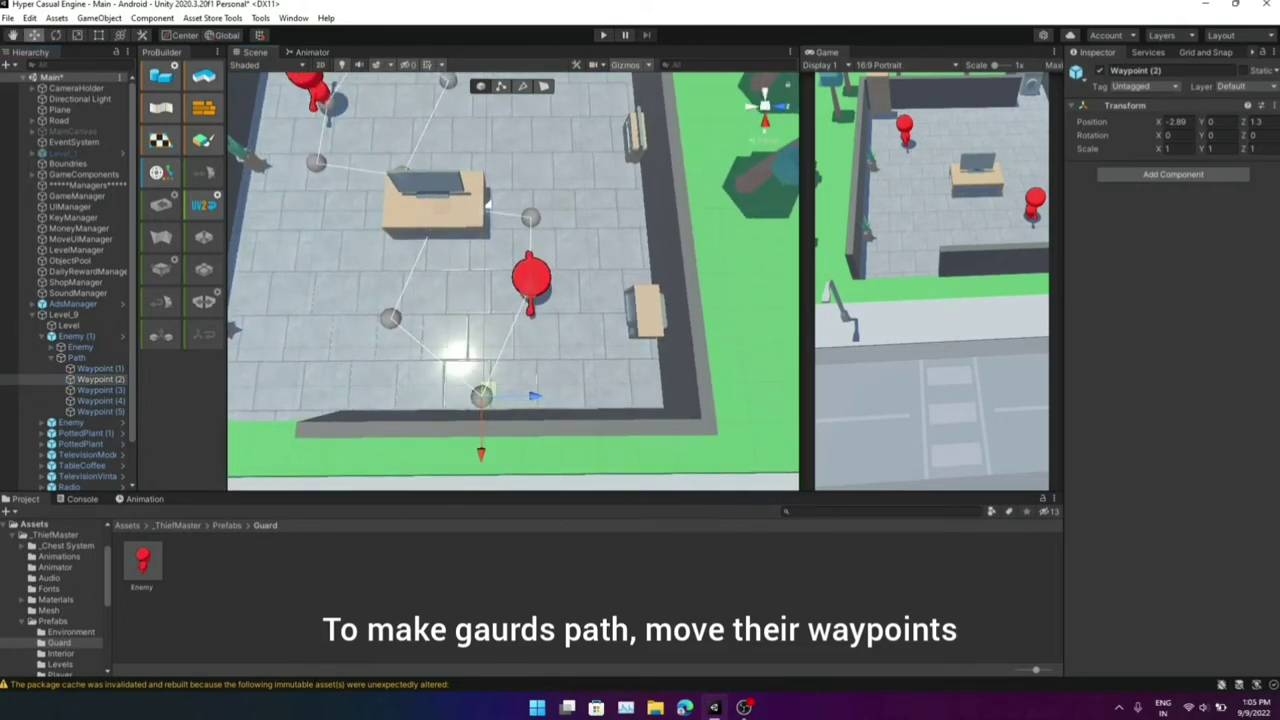
drag(487, 391, 434, 372)
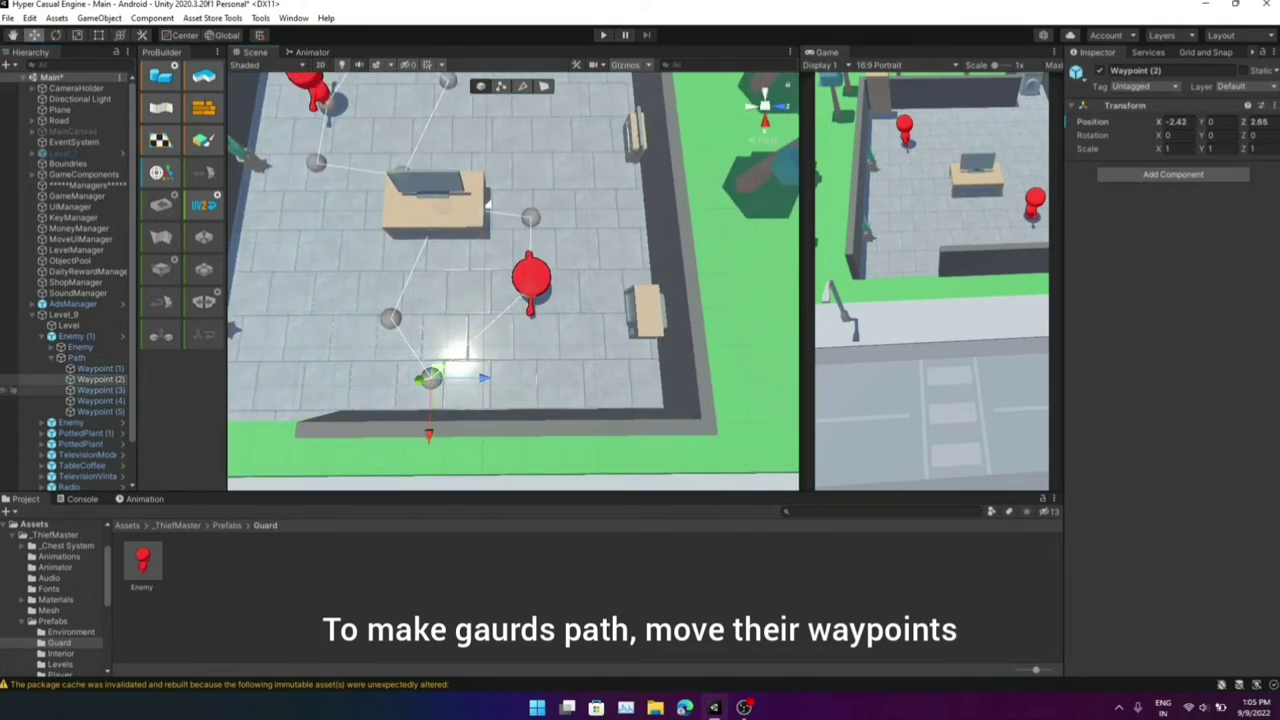
Move Waypoints (3)–(5) left of the table, up to the top wall, and near the right bench
click(100, 390)
drag(392, 318, 290, 206)
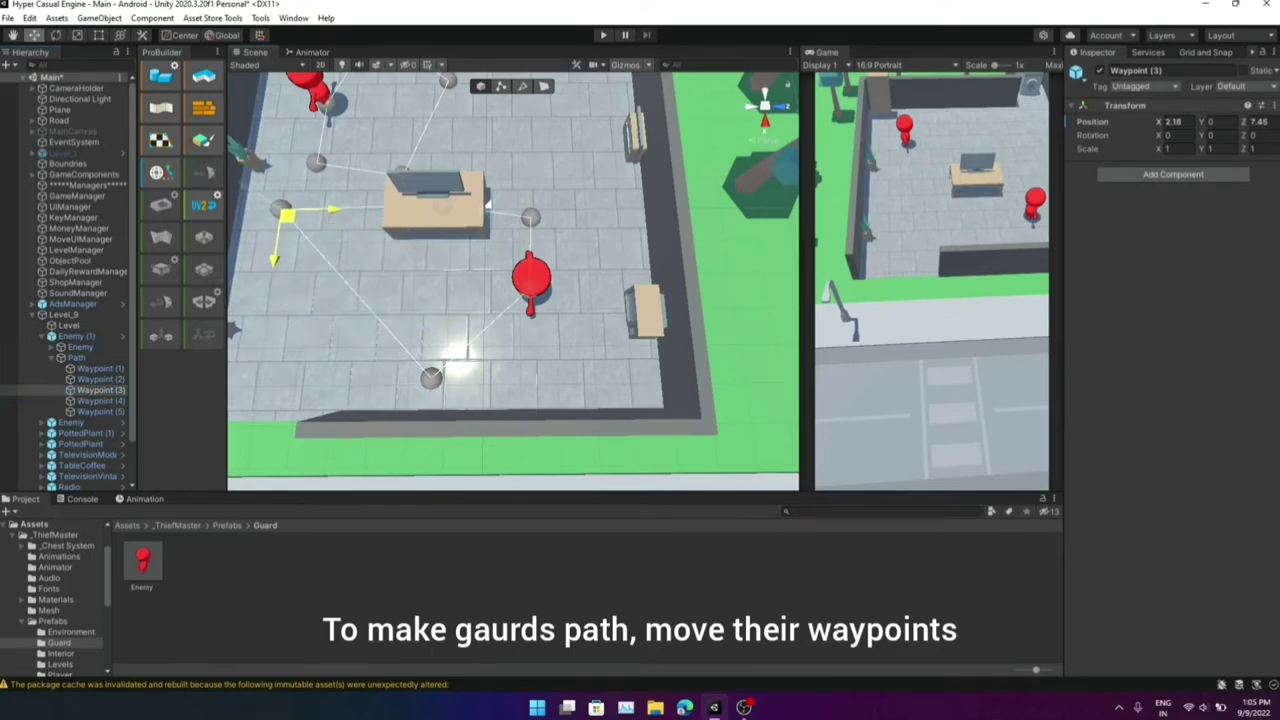
click(100, 400)
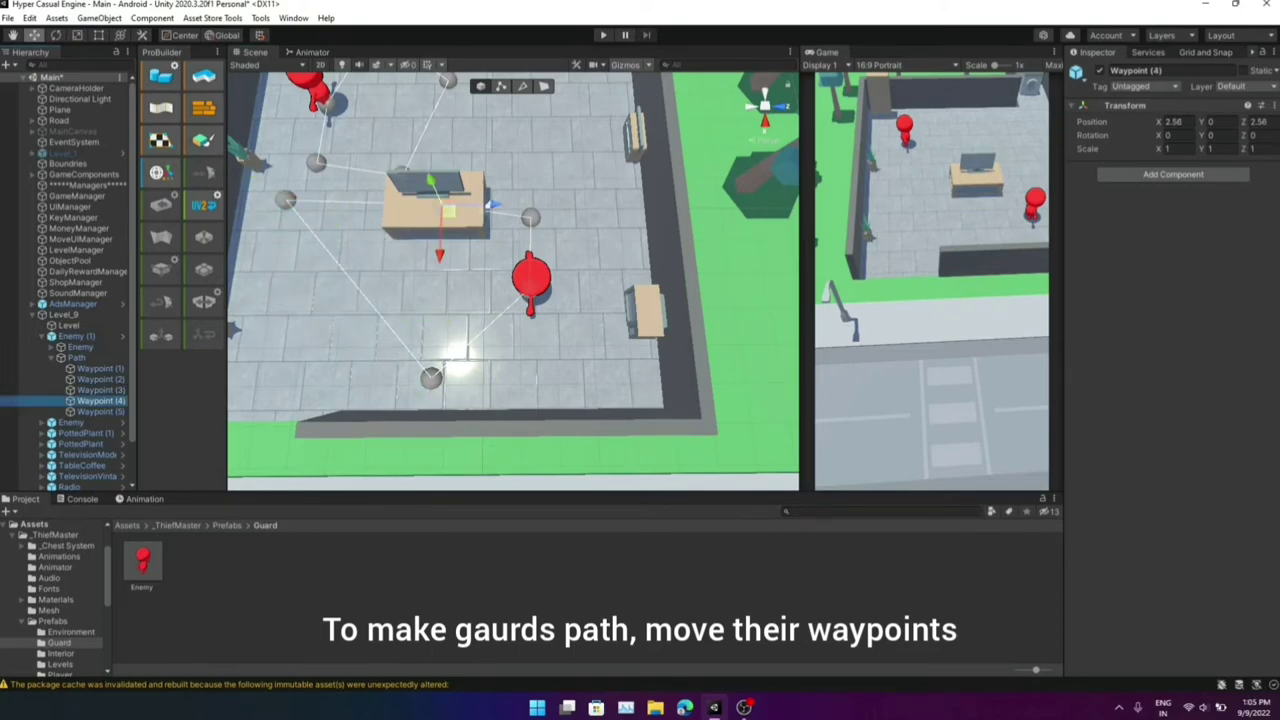
drag(448, 211, 447, 82)
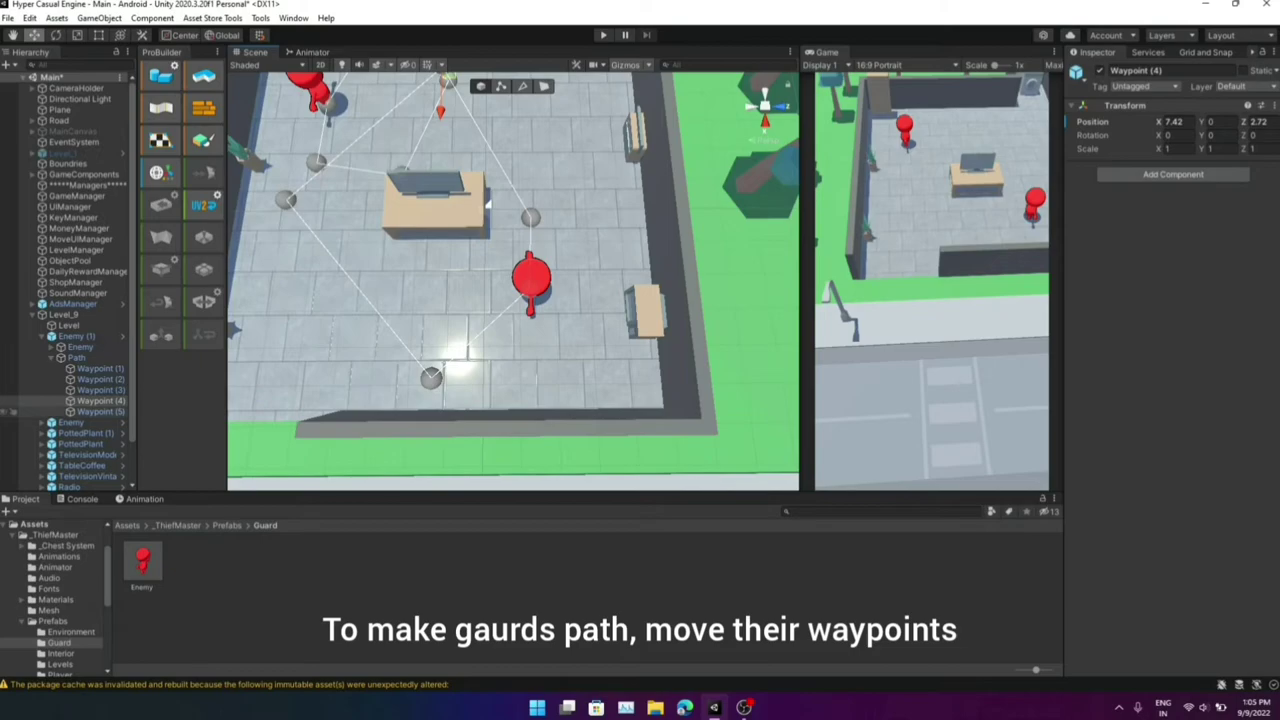
double_click(100, 411)
drag(520, 278, 557, 215)
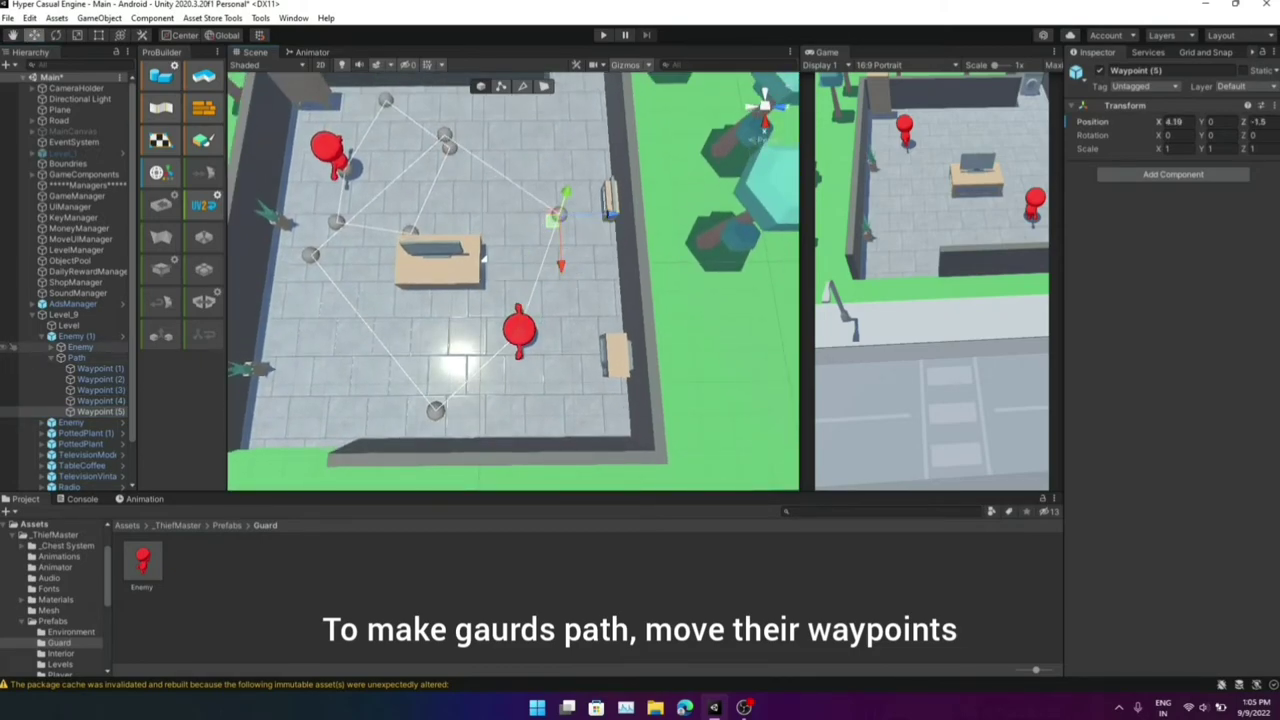
Move the second guard's Waypoint (2) to the top right and Waypoint (3) beside the right bench
click(44, 336)
click(44, 347)
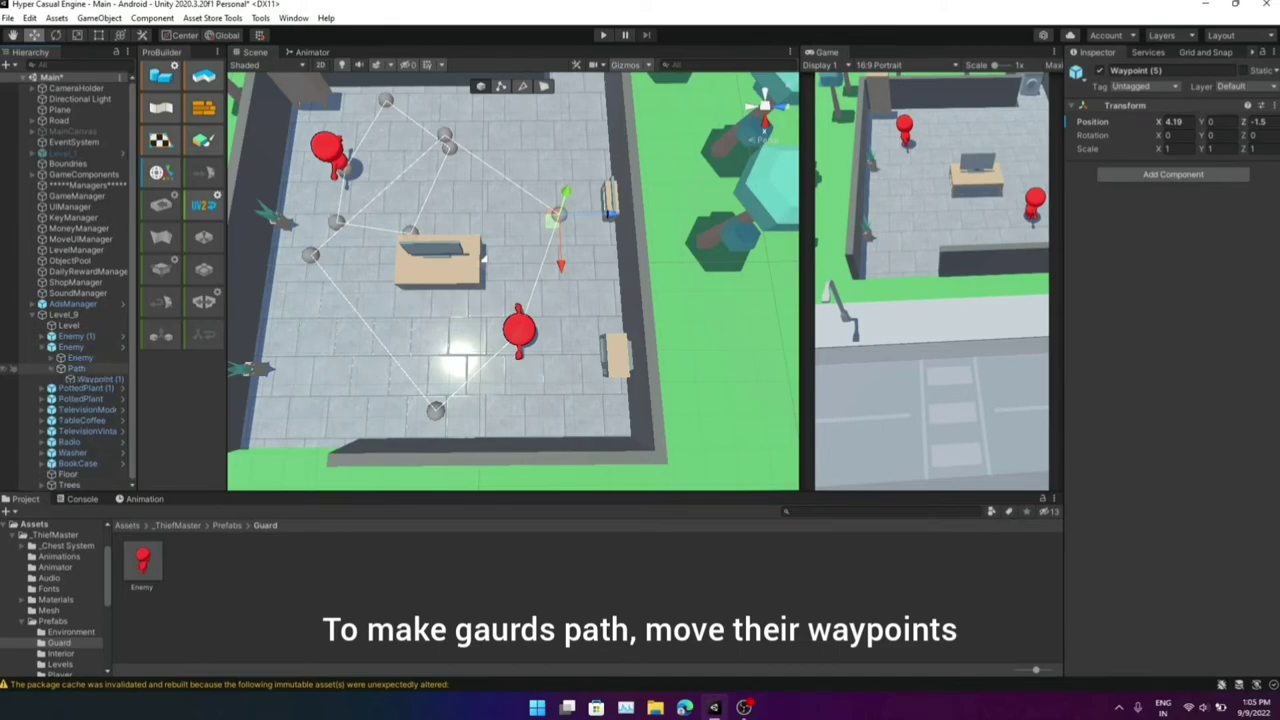
click(100, 379)
click(100, 390)
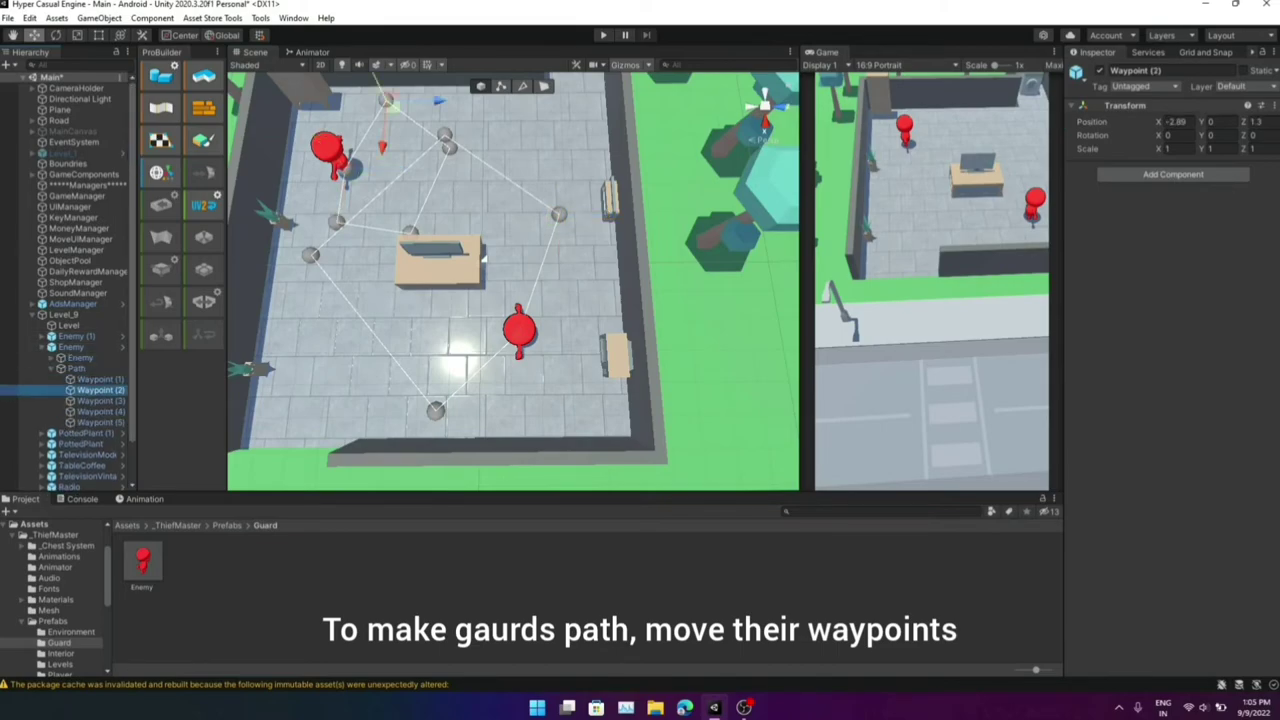
drag(392, 105, 531, 131)
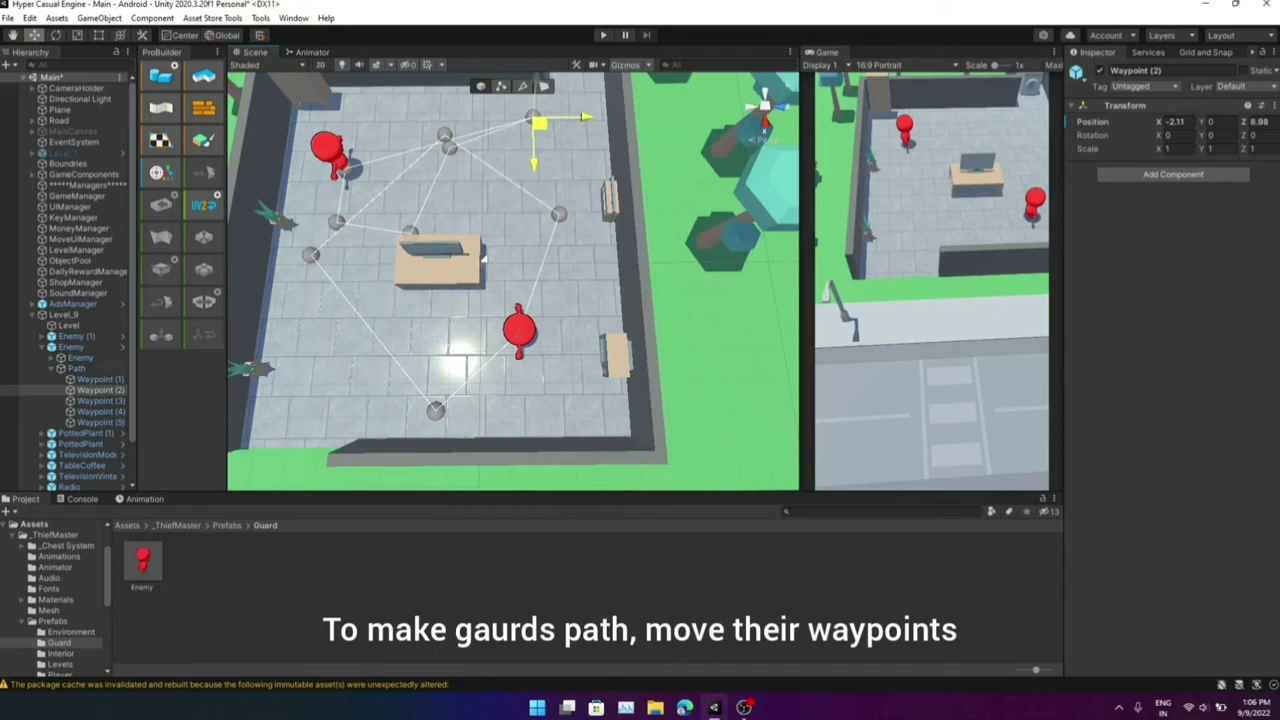
click(100, 400)
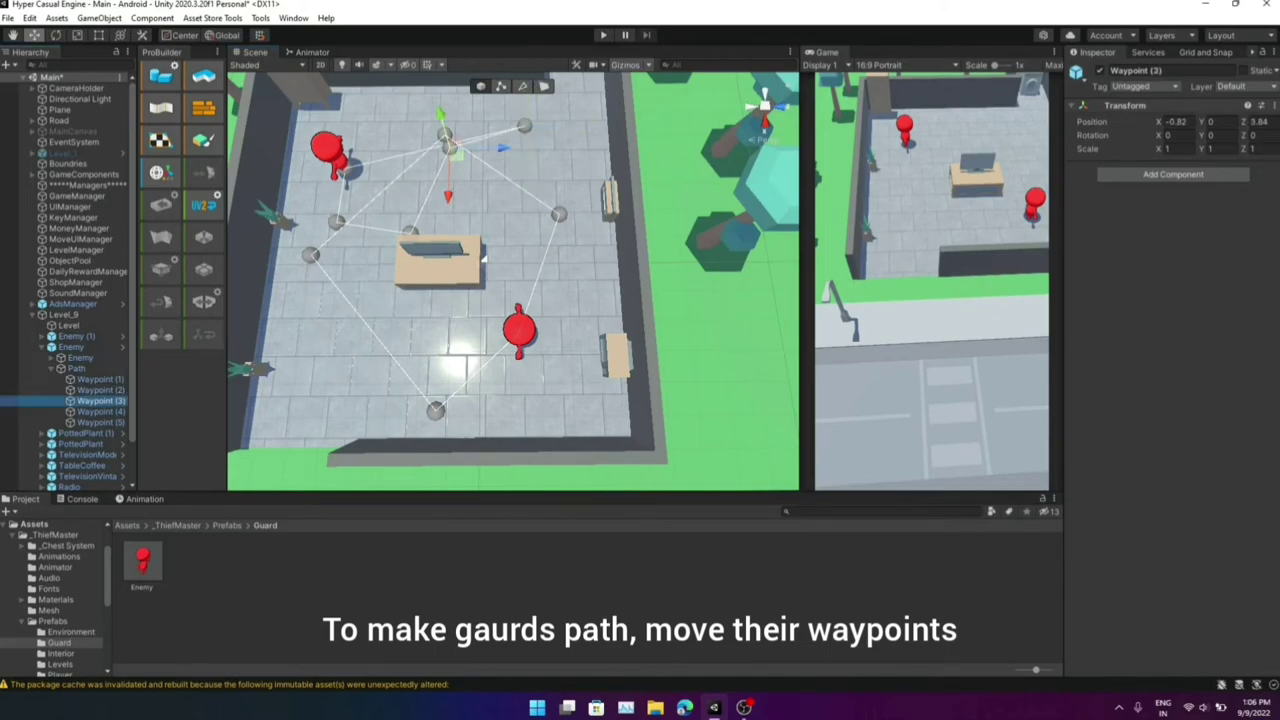
mouse_move(452, 151)
mouse_down()
mouse_move(568, 343)
mouse_move(554, 366)
mouse_up()
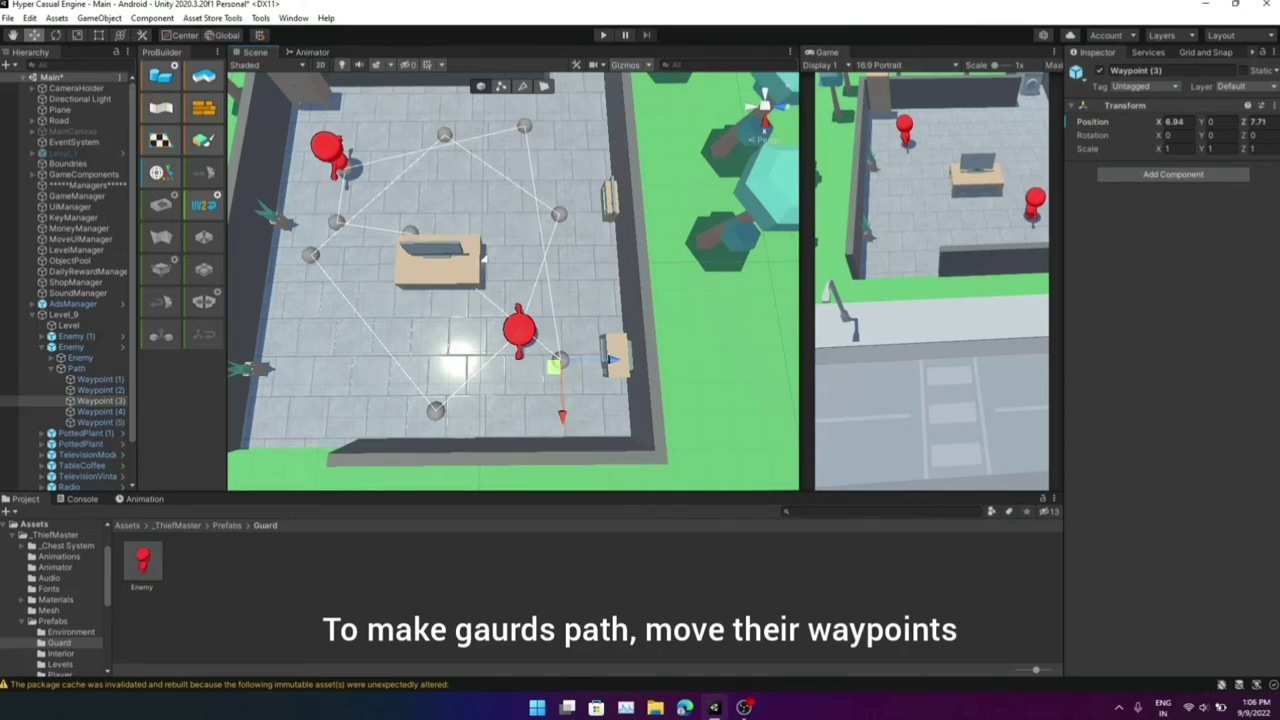
Move Waypoint (4) toward the bottom and Waypoint (5) to the left side (X 4.93, Z -0.31)
click(100, 411)
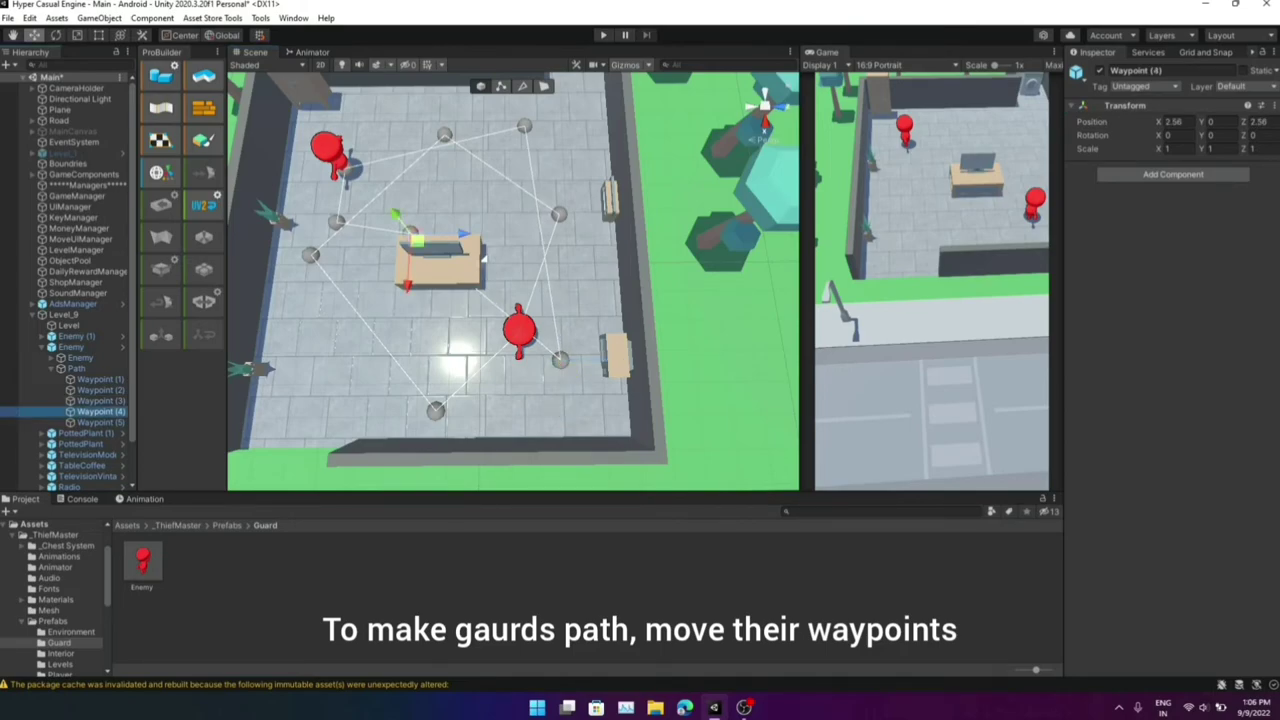
drag(416, 241, 399, 388)
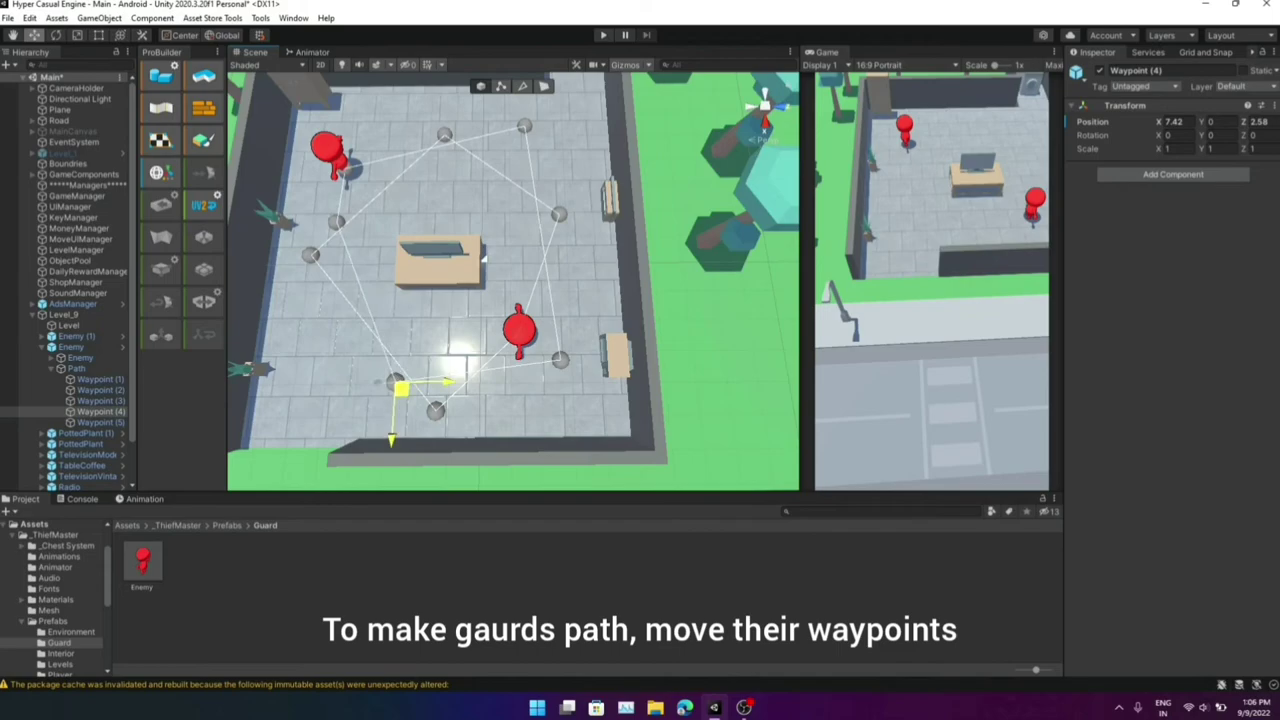
click(420, 400)
click(12, 390)
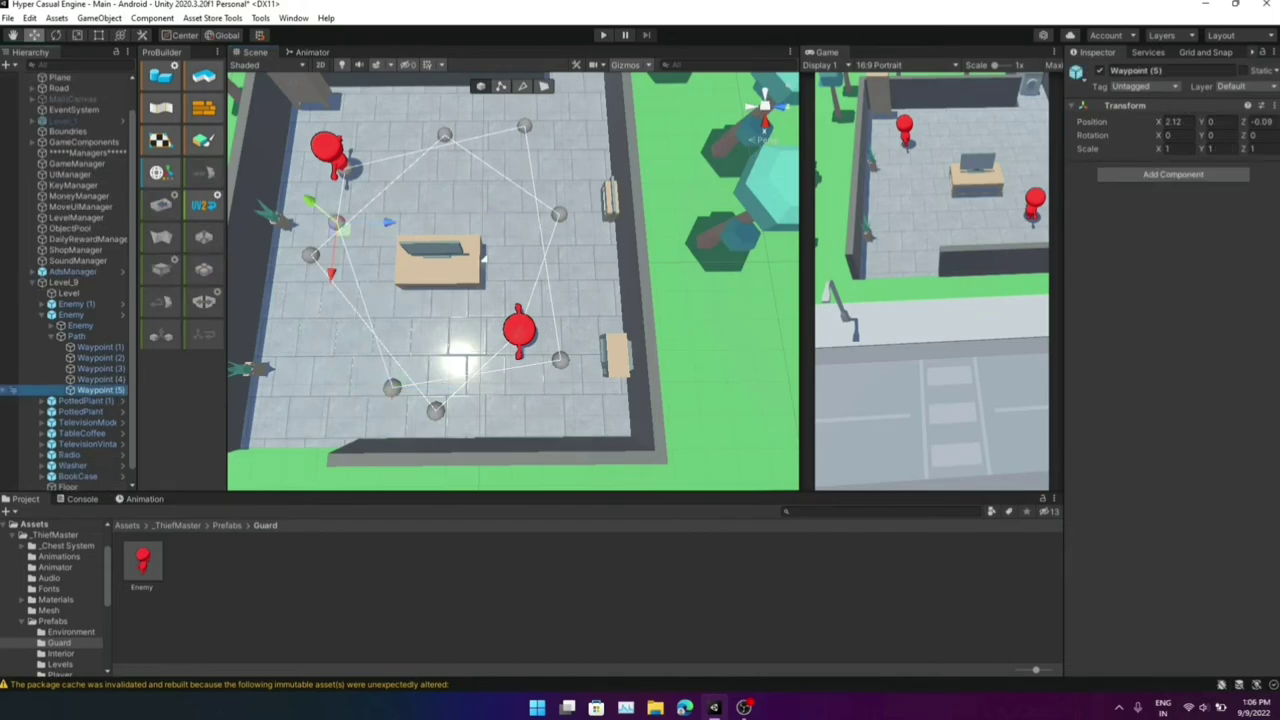
drag(341, 228, 322, 300)
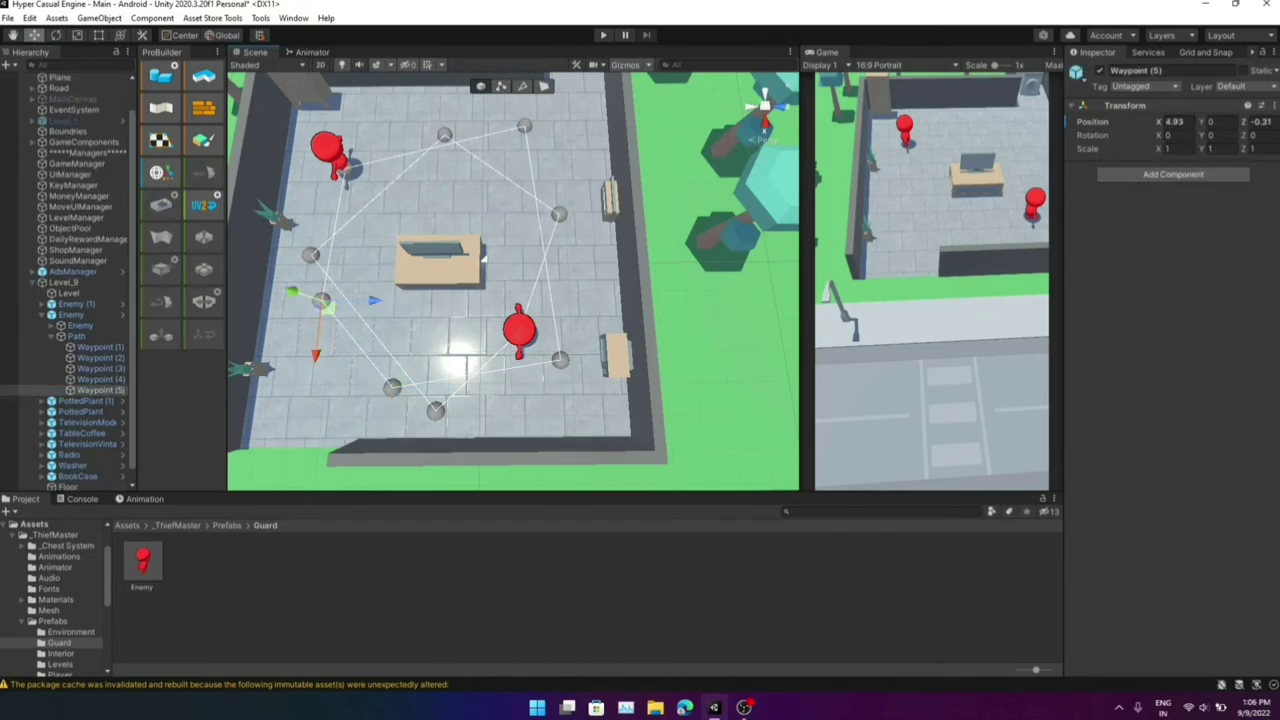
Collapse the guard and Level_9 hierarchies and select Level_9
click(52, 314)
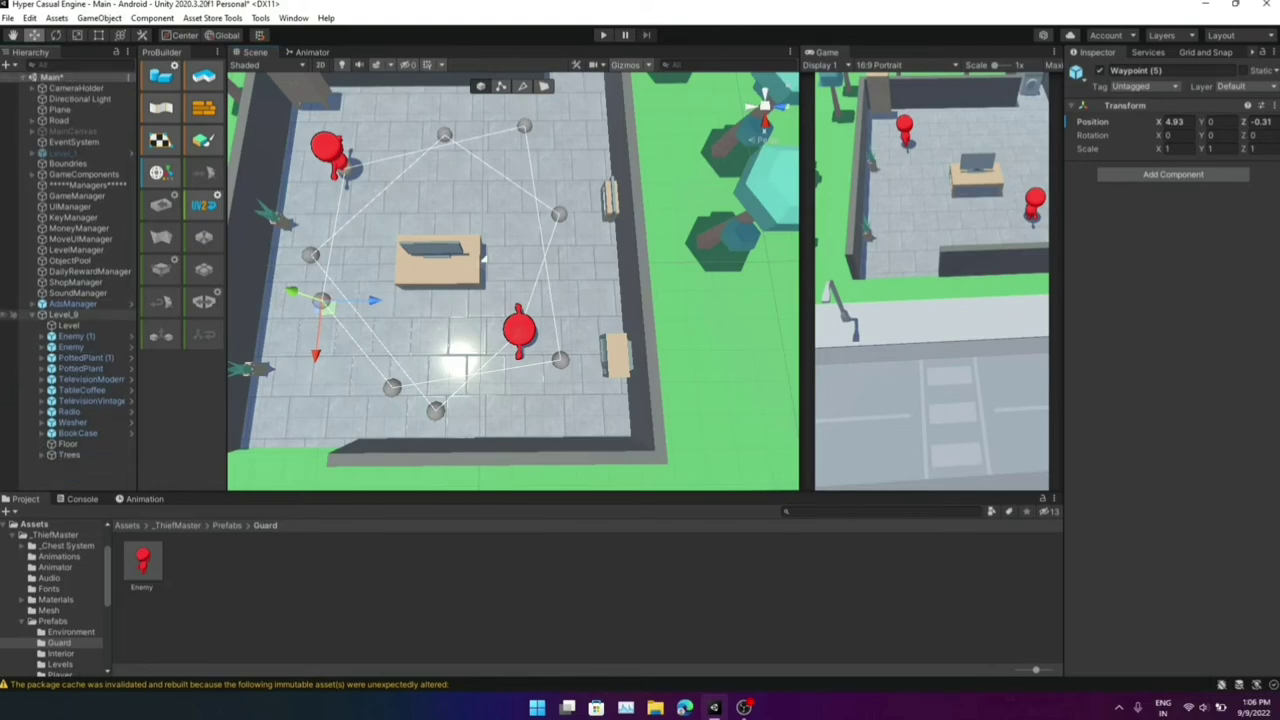
click(36, 314)
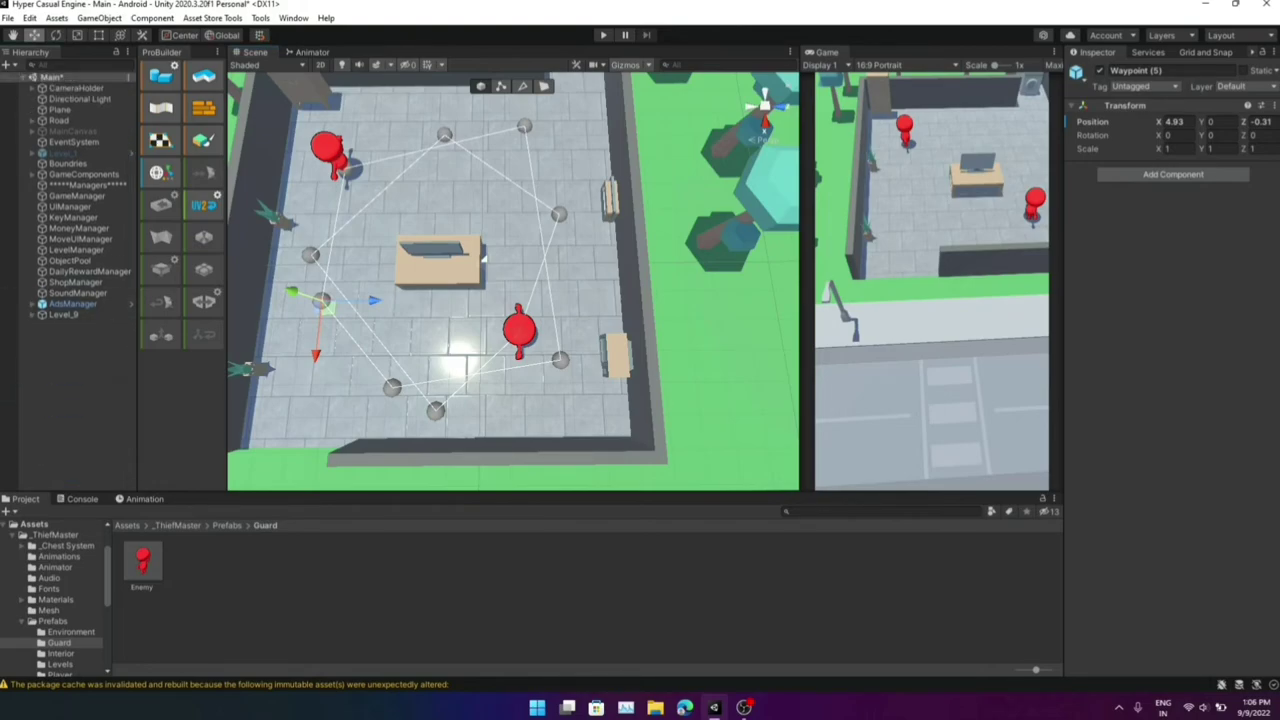
click(60, 314)
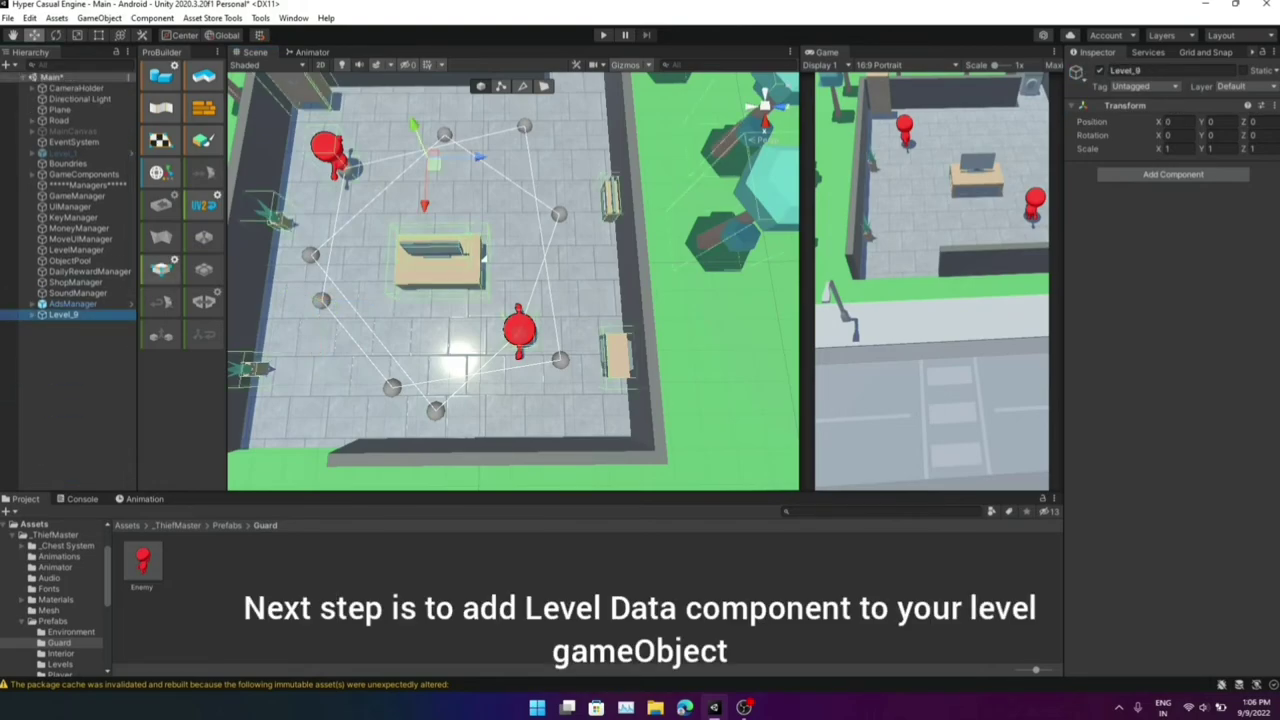
Attach a Level Data component to Level_9 via a 'level' search and set No Of Items In Level to 8
click(1173, 174)
text(Leve)
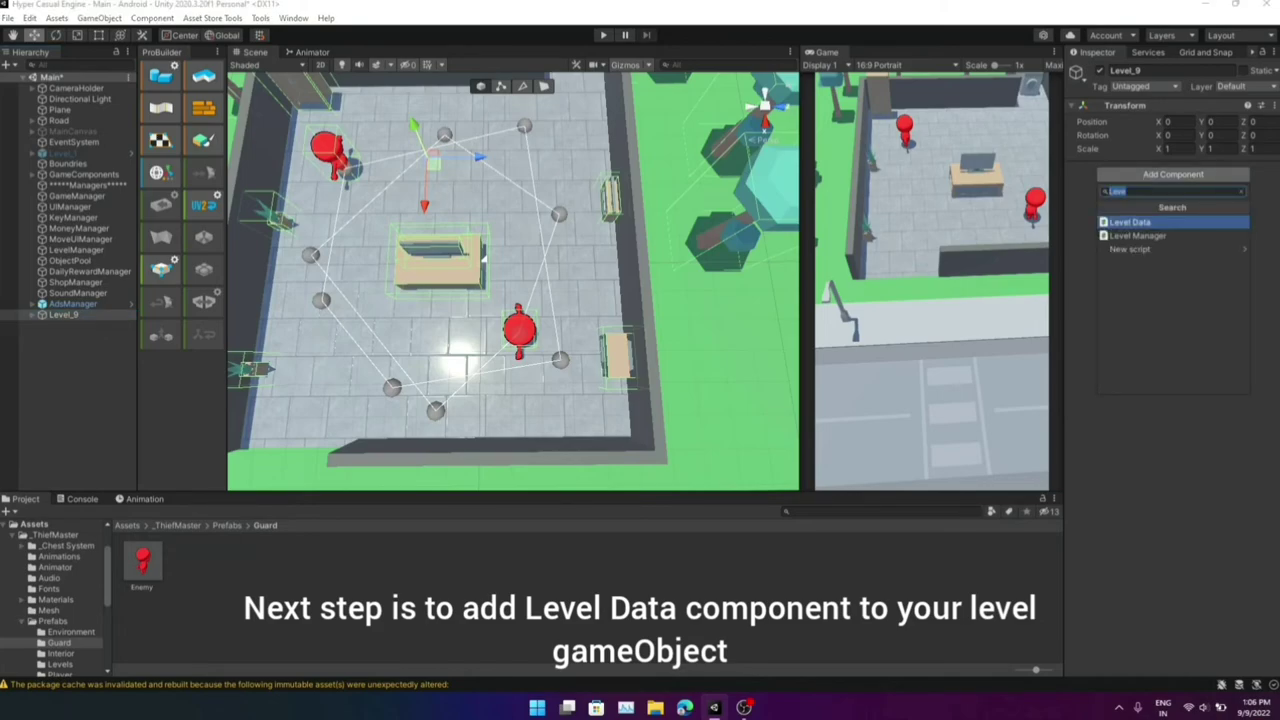
key(BackSpace)
key(BackSpace)
text(vel)
key(Return)
scroll(513, 280, down, 5)
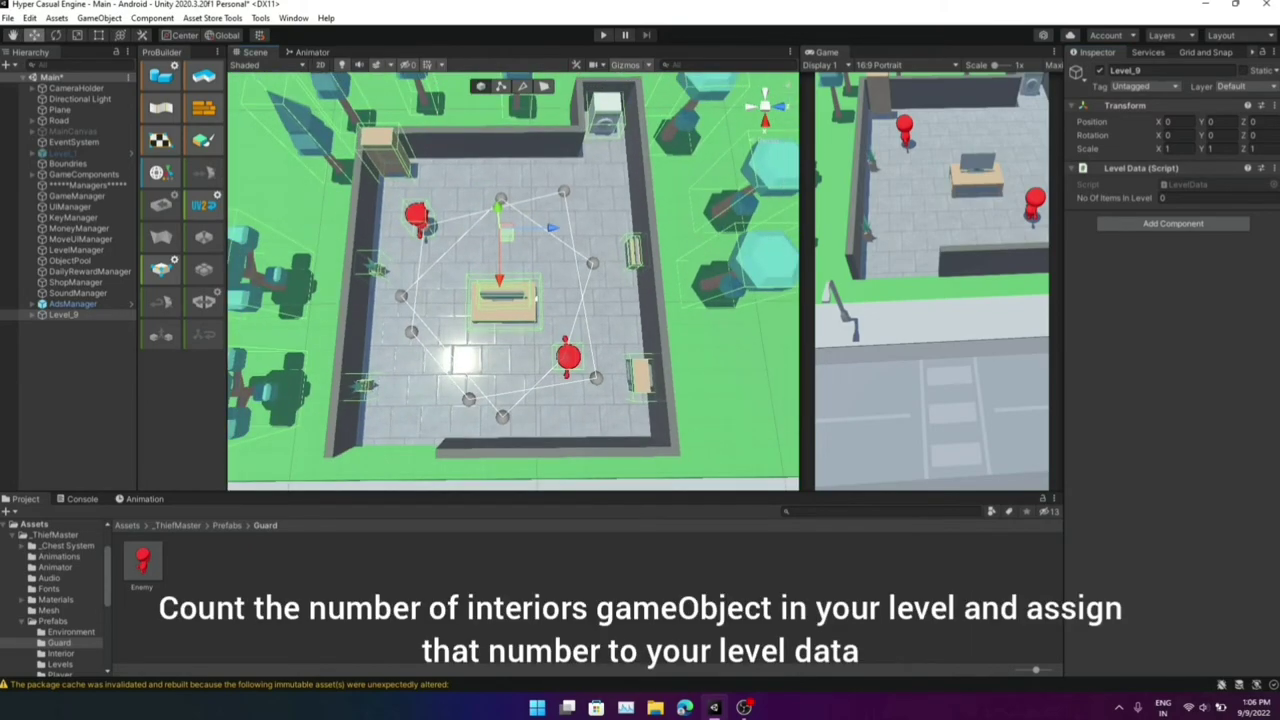
click(1165, 197)
text(8)
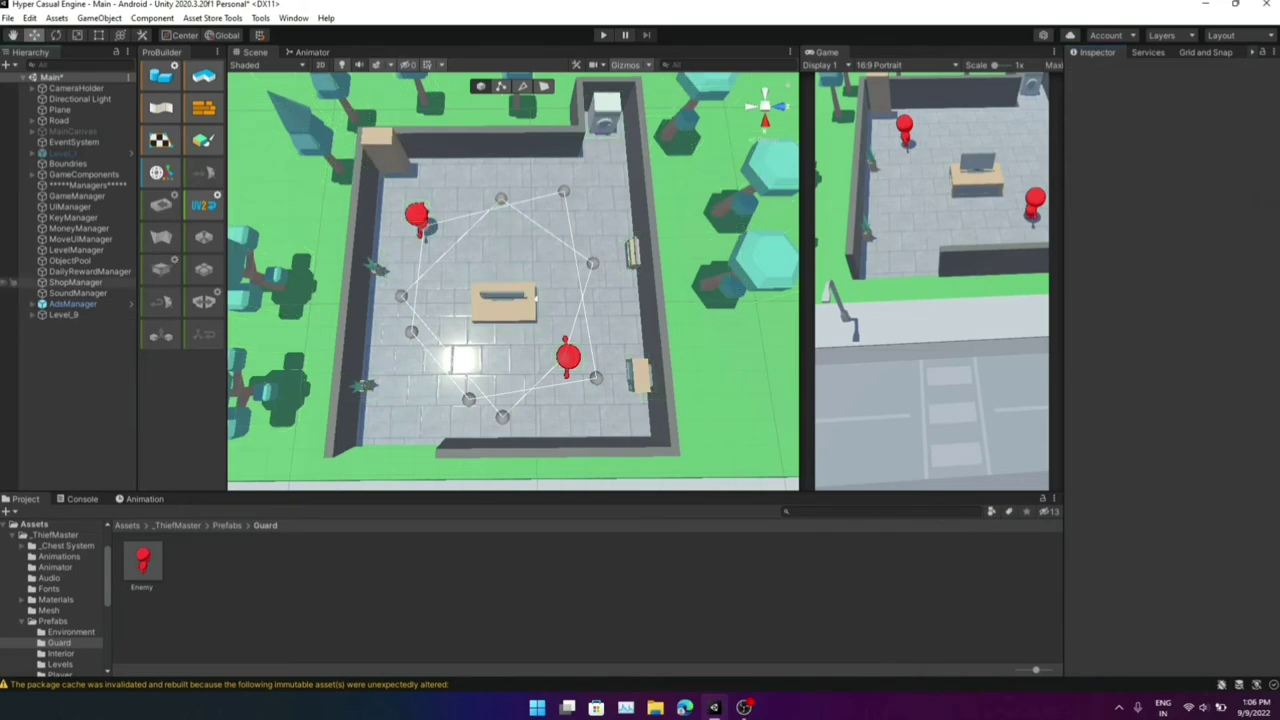
Put the Level walls object inside Level_9 on the Obstacles layer
click(68, 325)
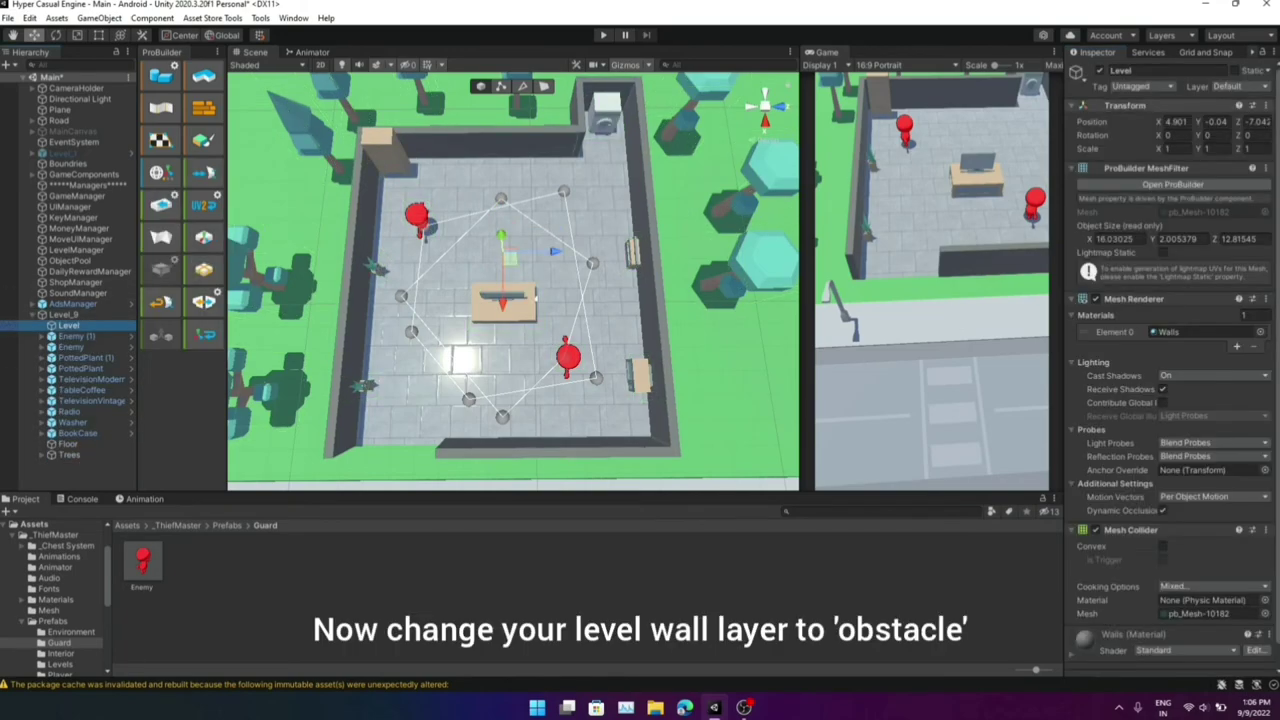
click(1212, 86)
click(1215, 191)
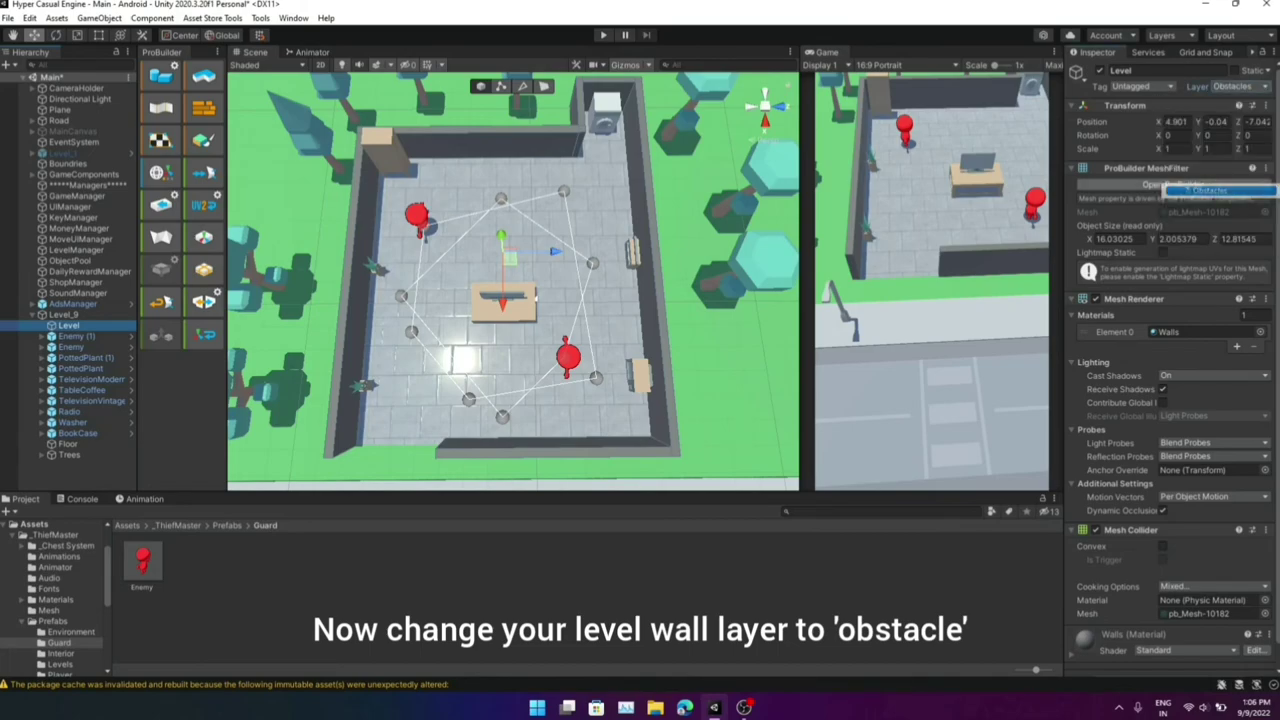
click(68, 455)
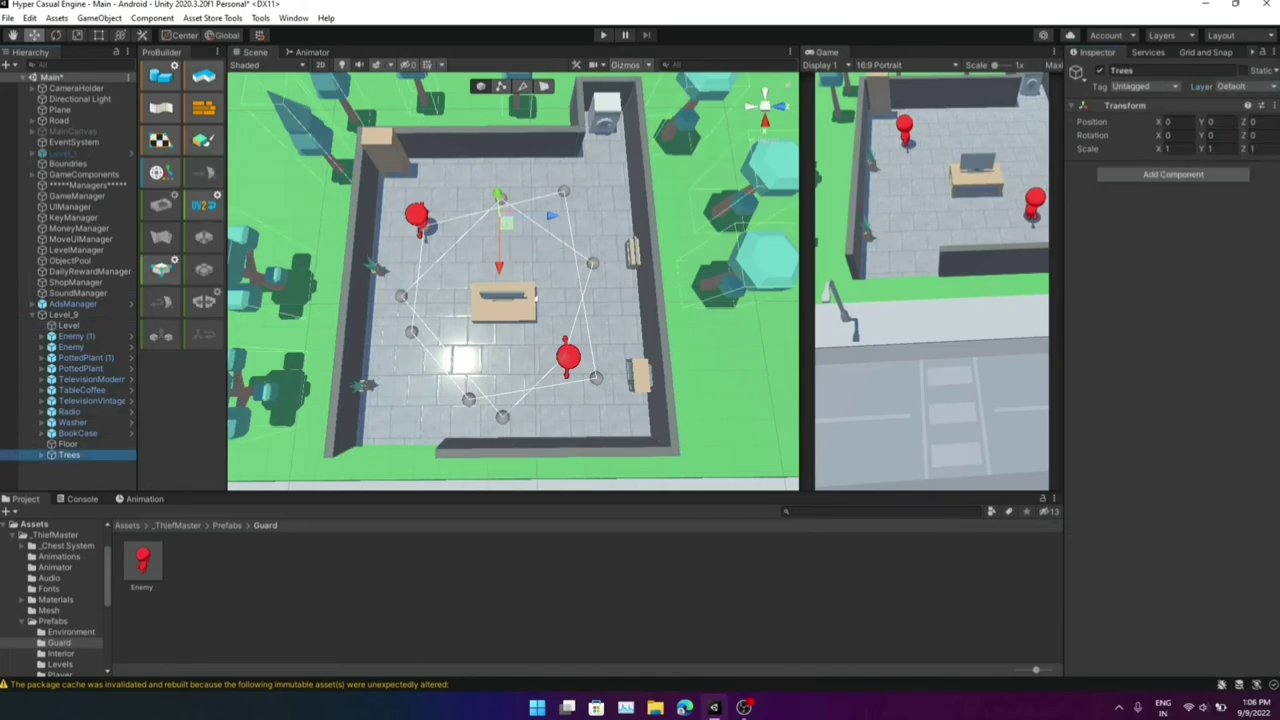
Collapse Level_9 and open the Prefabs > Levels folder in the Project panel
click(32, 314)
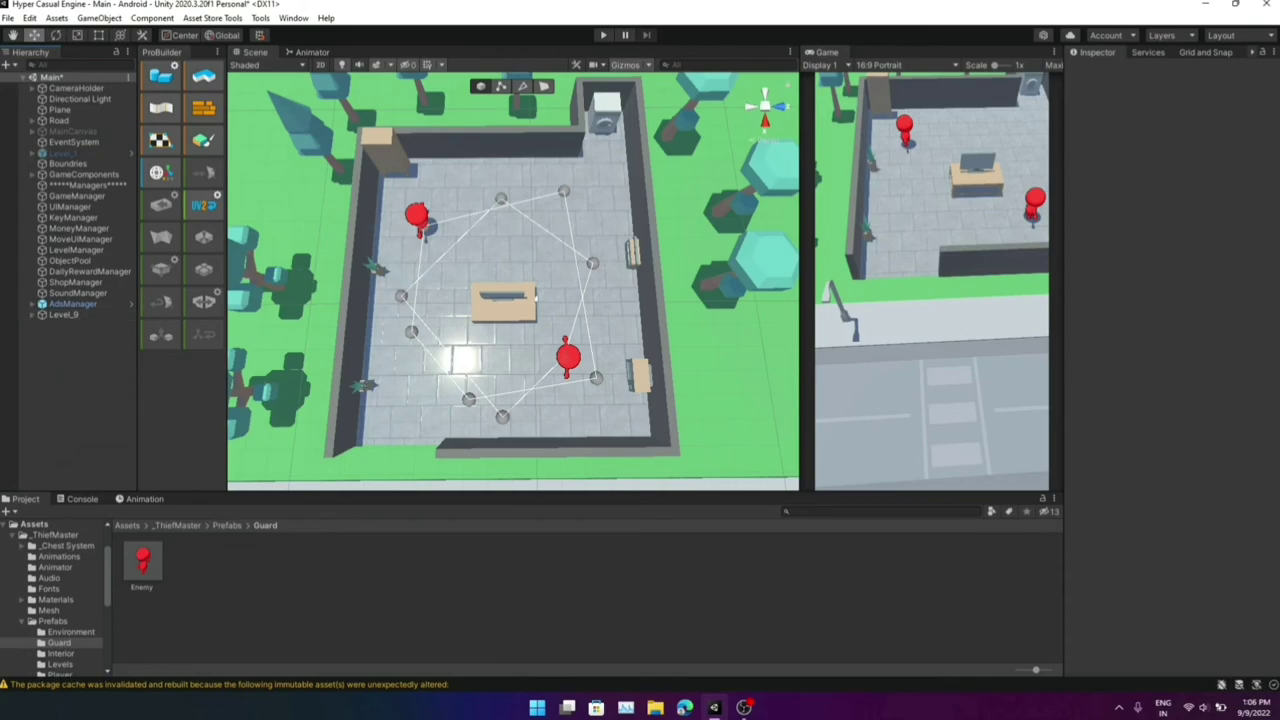
click(52, 621)
double_click(290, 565)
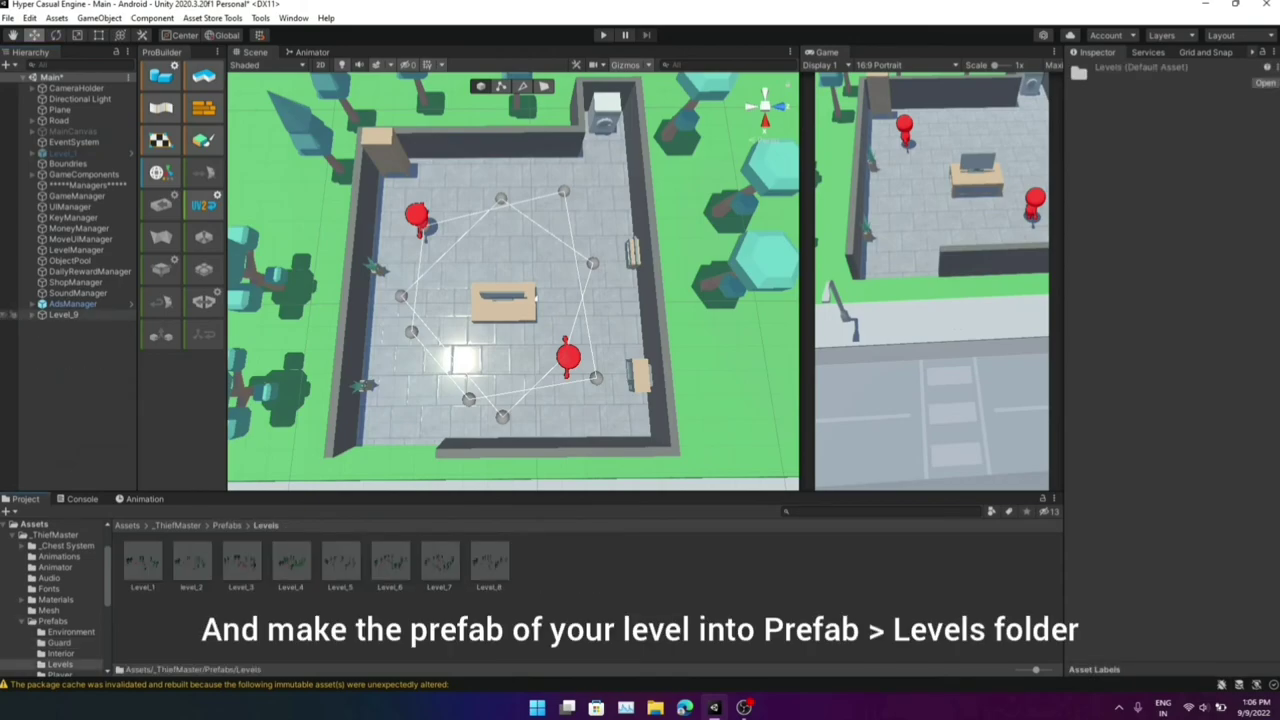
Save Level_9 as a prefab in Prefabs > Levels and delete it from the scene
click(63, 314)
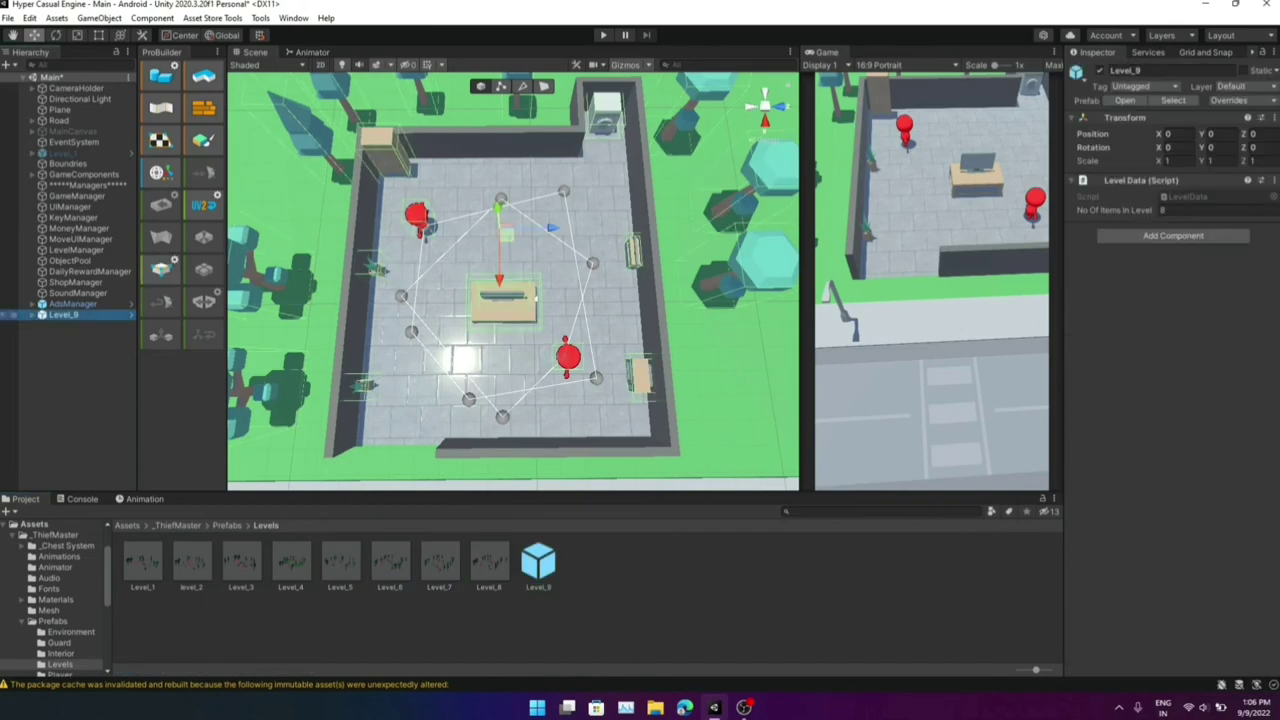
key(Delete)
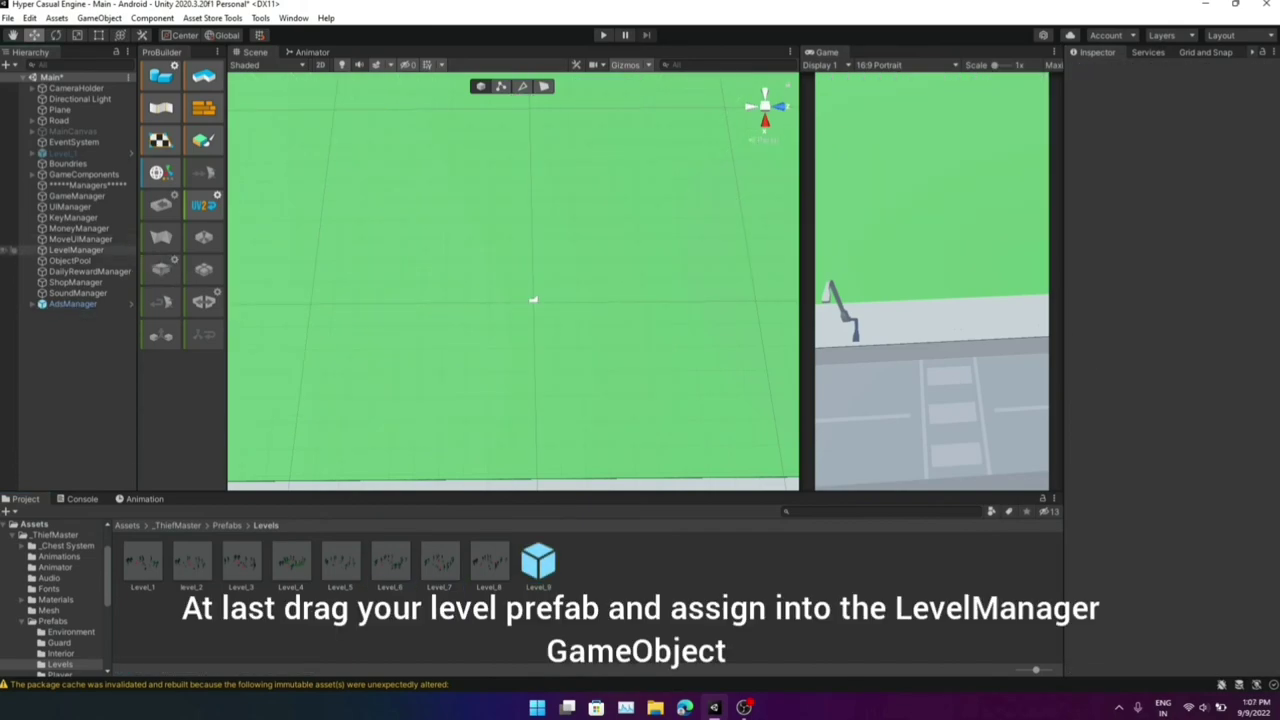
Add the Level_9 prefab to LevelManager's Levels list as Element 8, then select Level_1 and MainCanvas
click(76, 249)
click(539, 562)
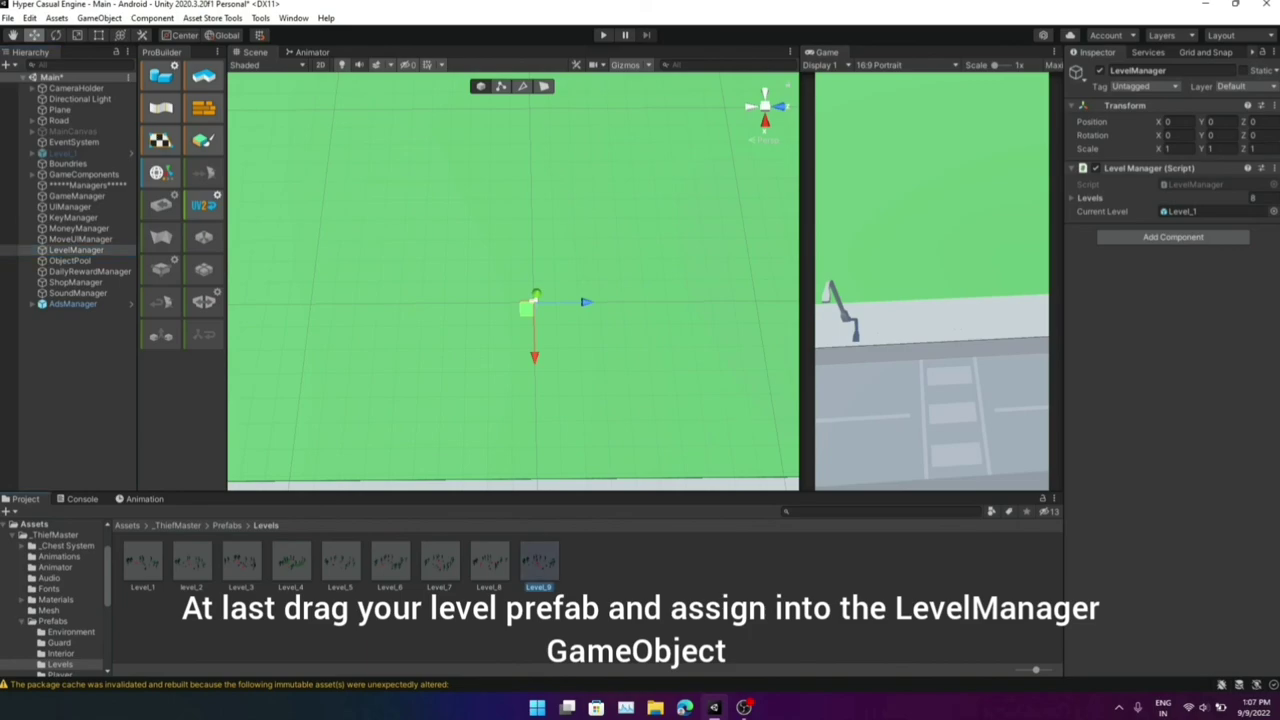
drag(539, 562, 1175, 198)
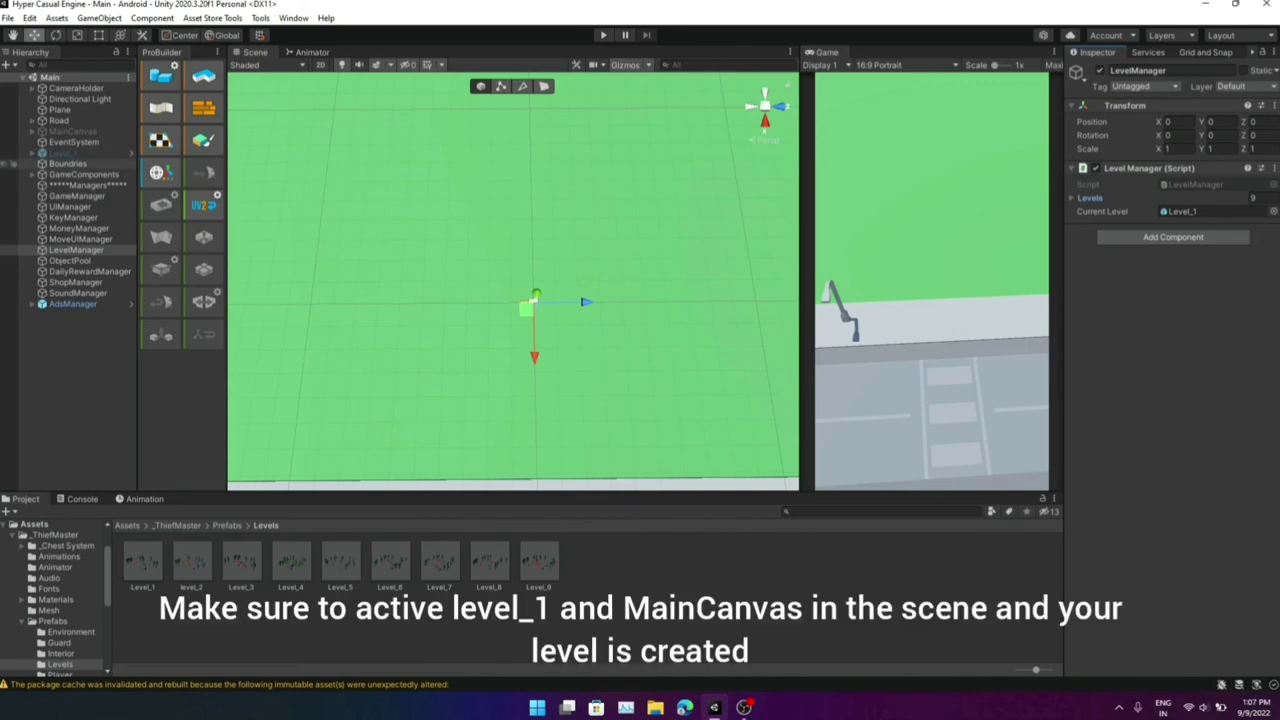
click(60, 153)
ctrl+click(72, 131)
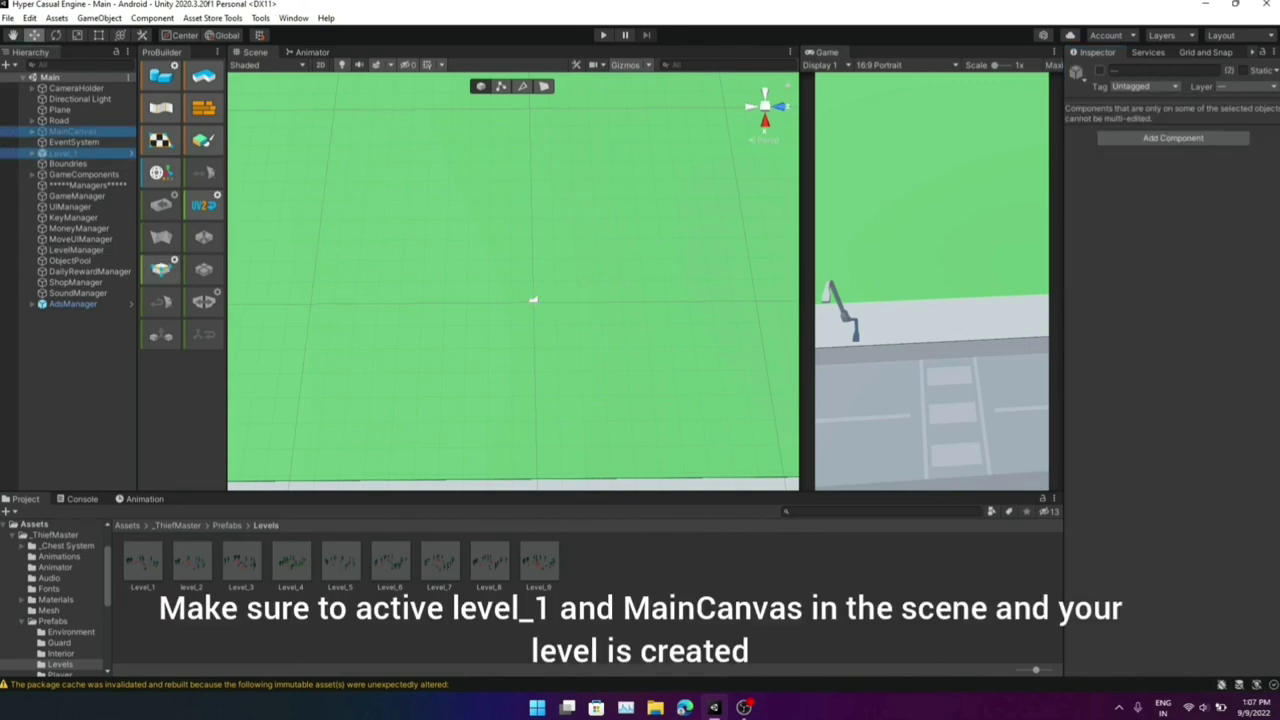